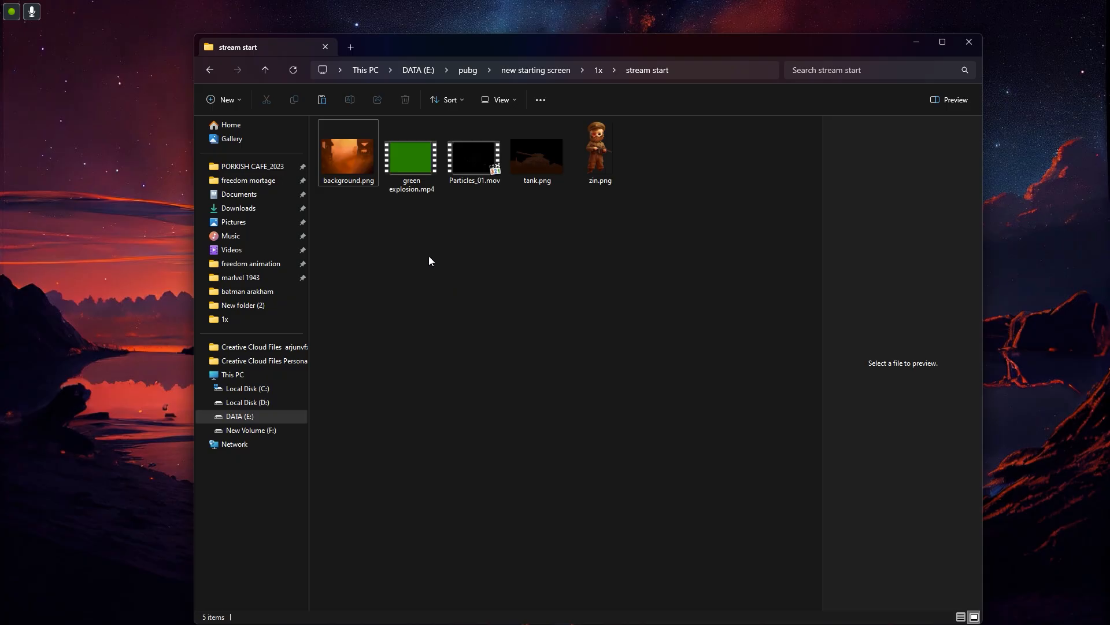
Preview the source images background.png, zin.png and tank.png in the stream start folder
left_click(352, 165)
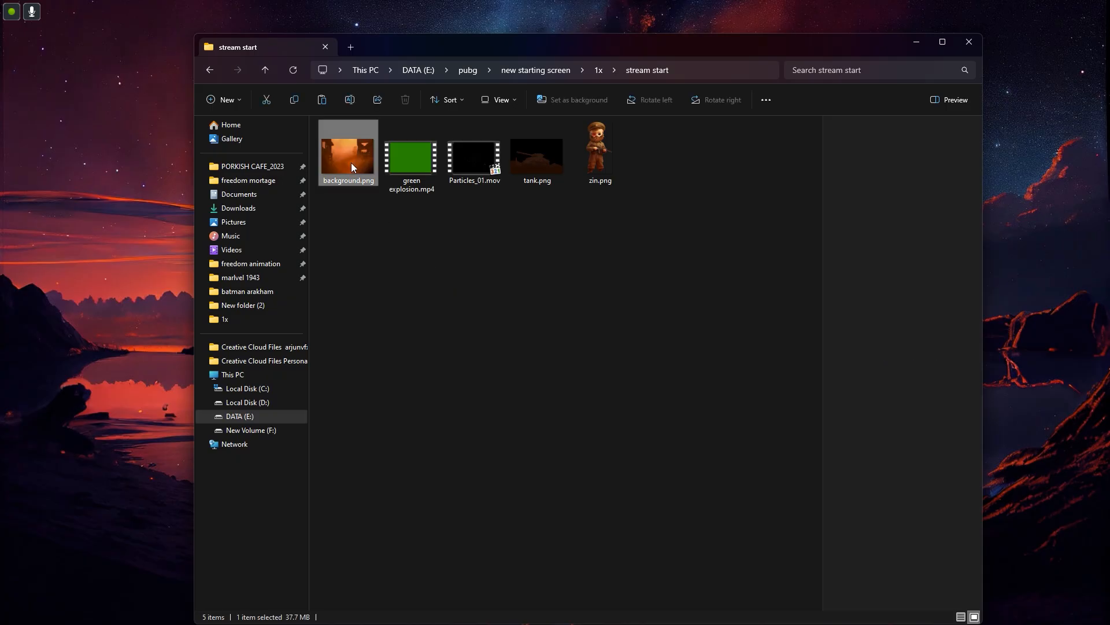
double_click(334, 180)
left_click(822, 110)
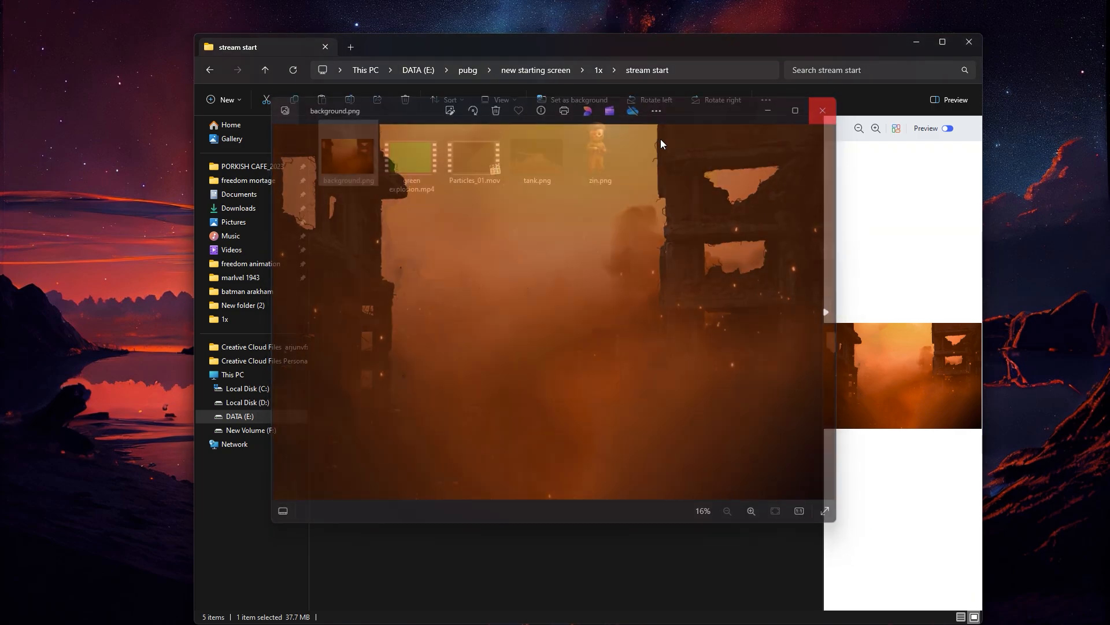
double_click(602, 159)
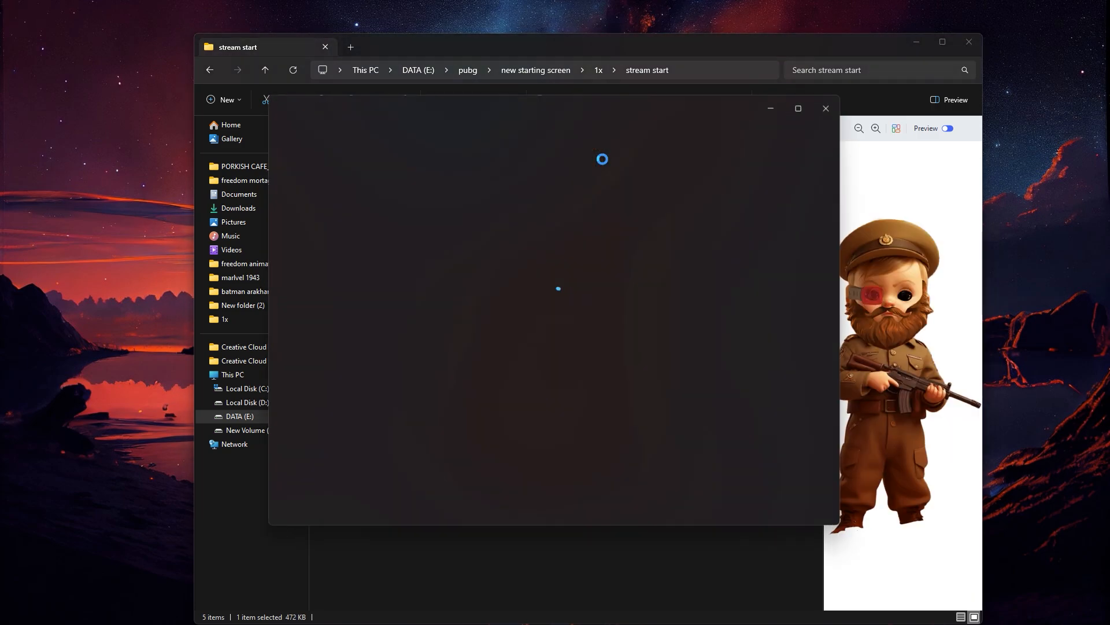
left_click(819, 116)
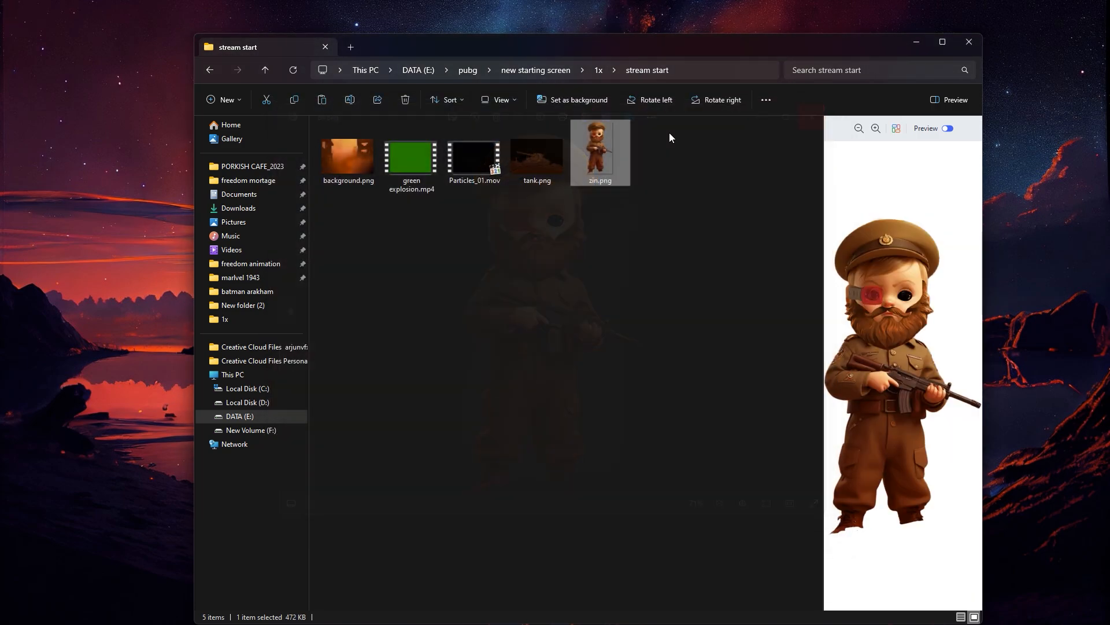
double_click(543, 152)
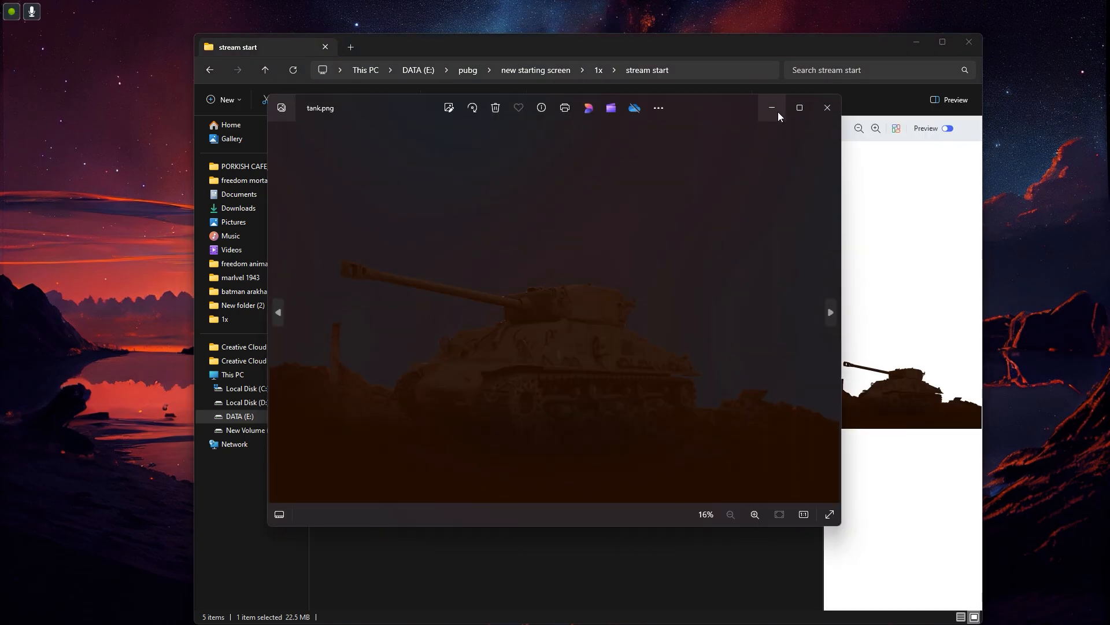
left_click(828, 108)
Play the source clips Particles_01.mov and green explosion.mp4 to check their content
left_click(471, 168)
double_click(471, 166)
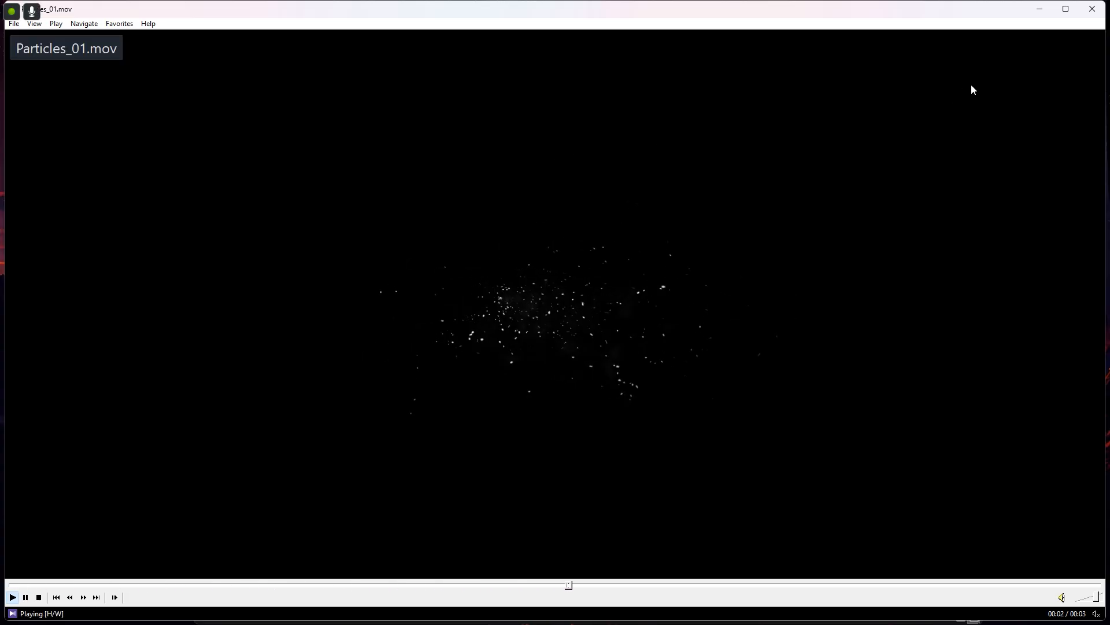
left_click(1094, 12)
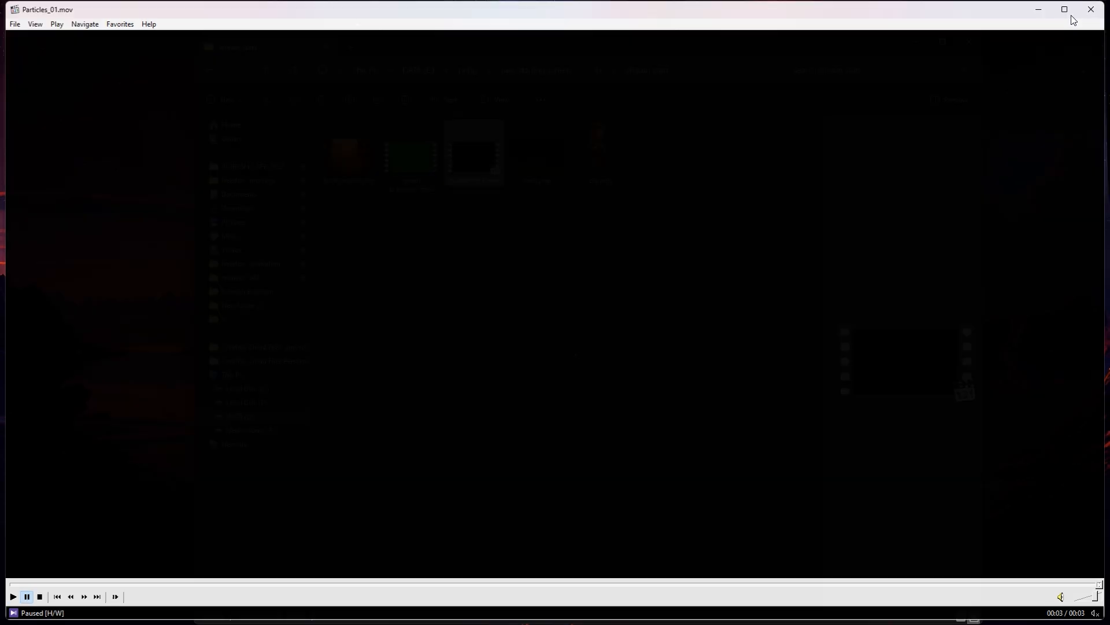
double_click(426, 155)
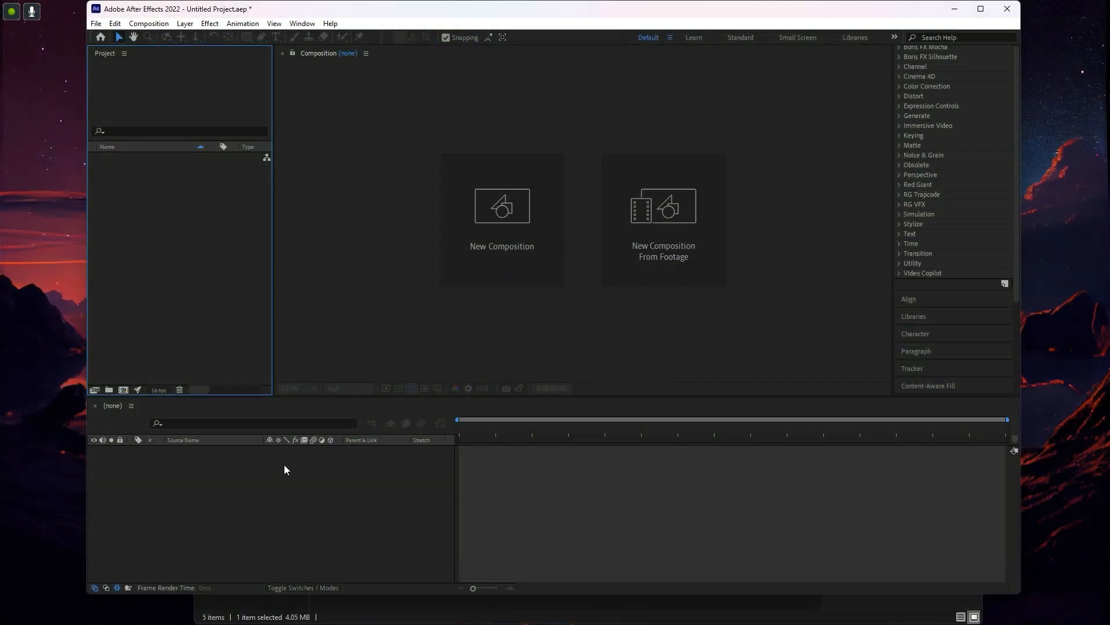
Create a 1920 x 1080 composition named "stream starting soon" at 30 fps with a 10-second duration
left_click(124, 389)
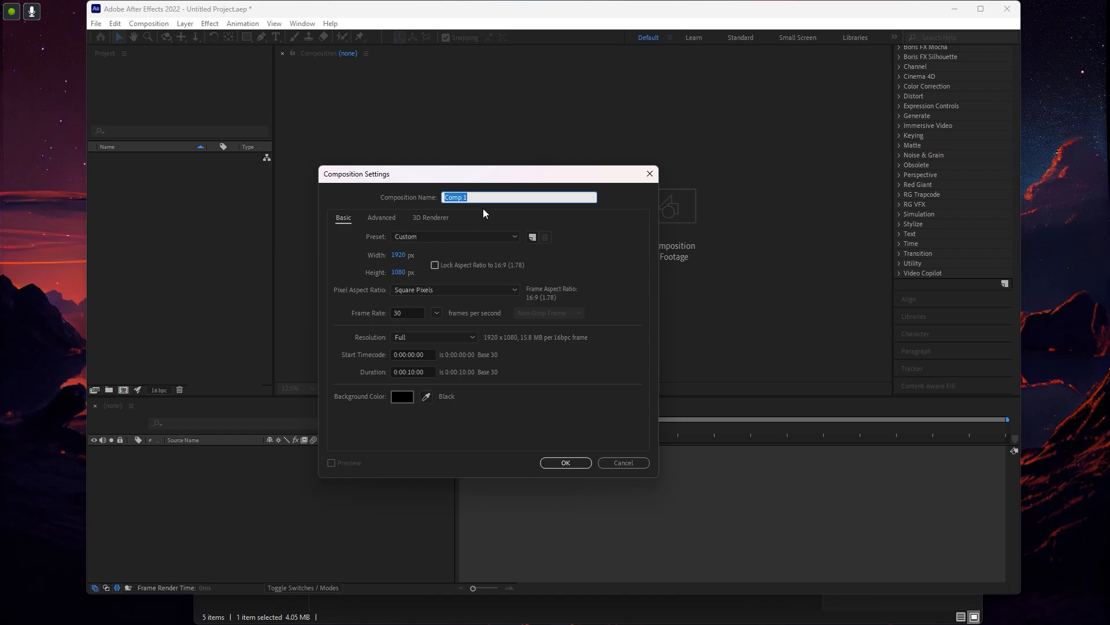
type("stream starting soon")
left_click(600, 263)
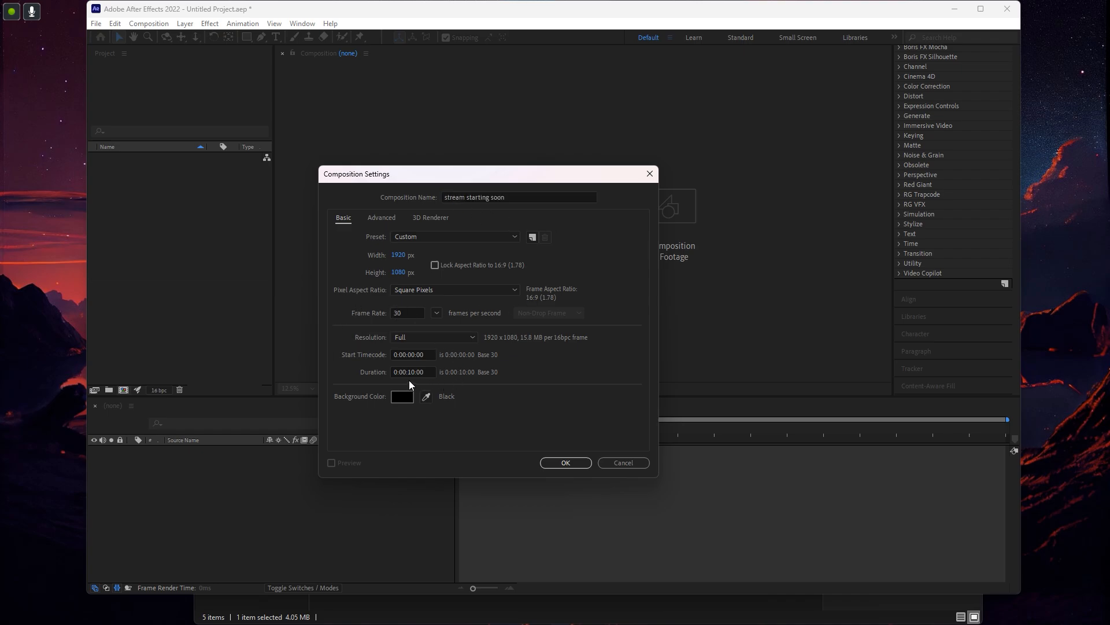
left_click(582, 464)
Import all five files from the stream start folder in File Explorer into the After Effects project
key("super")
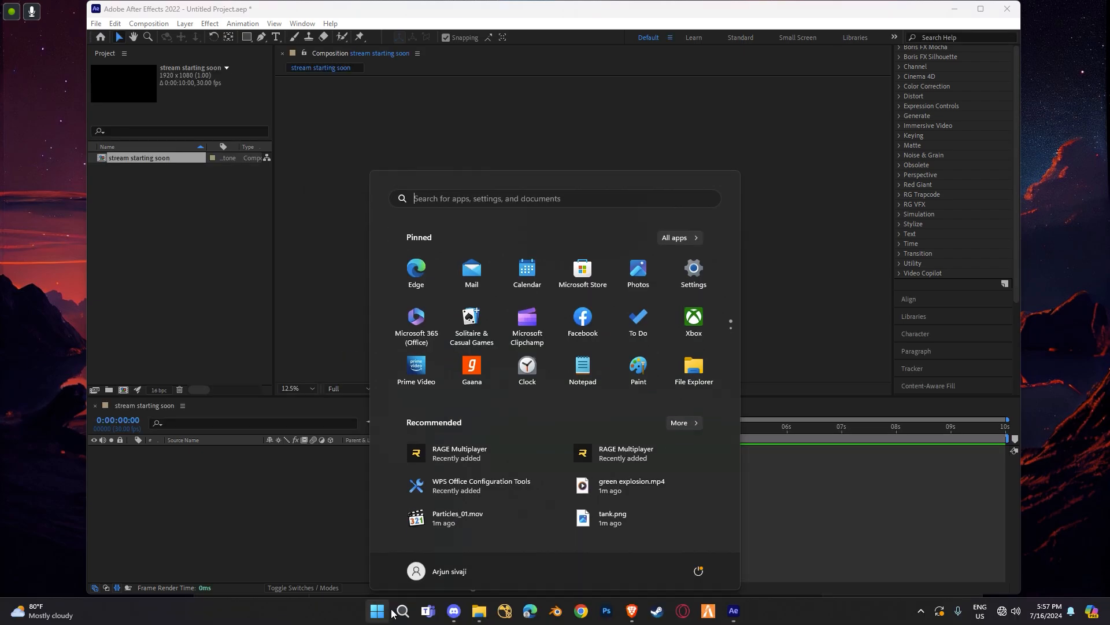
mouse_move(480, 612)
left_click(435, 557)
key("Escape")
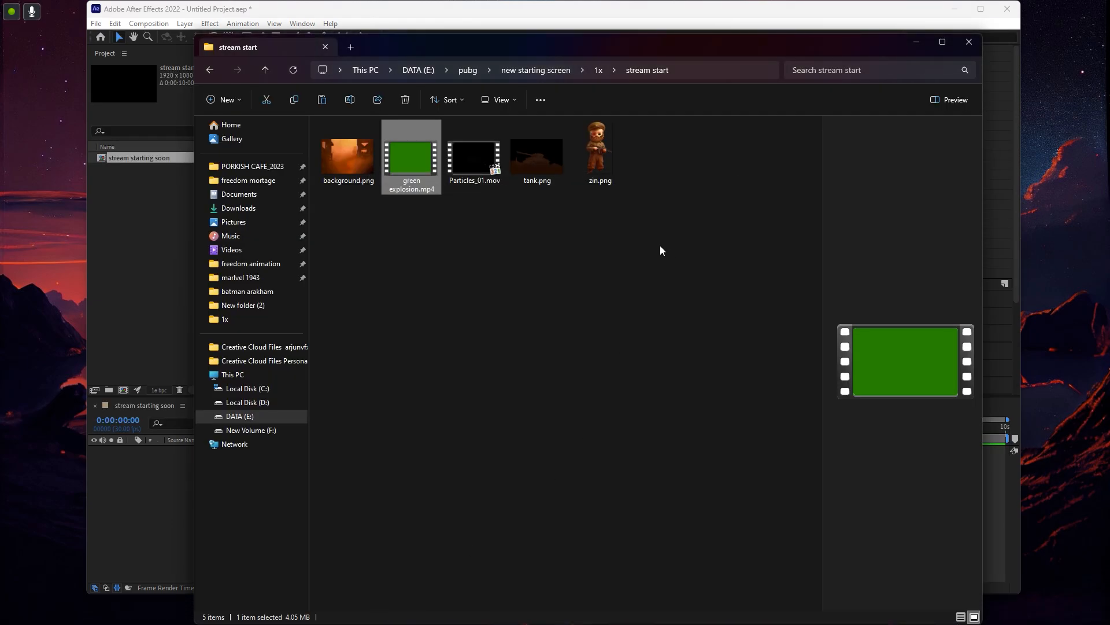
left_click_drag(660, 245, 180, 355)
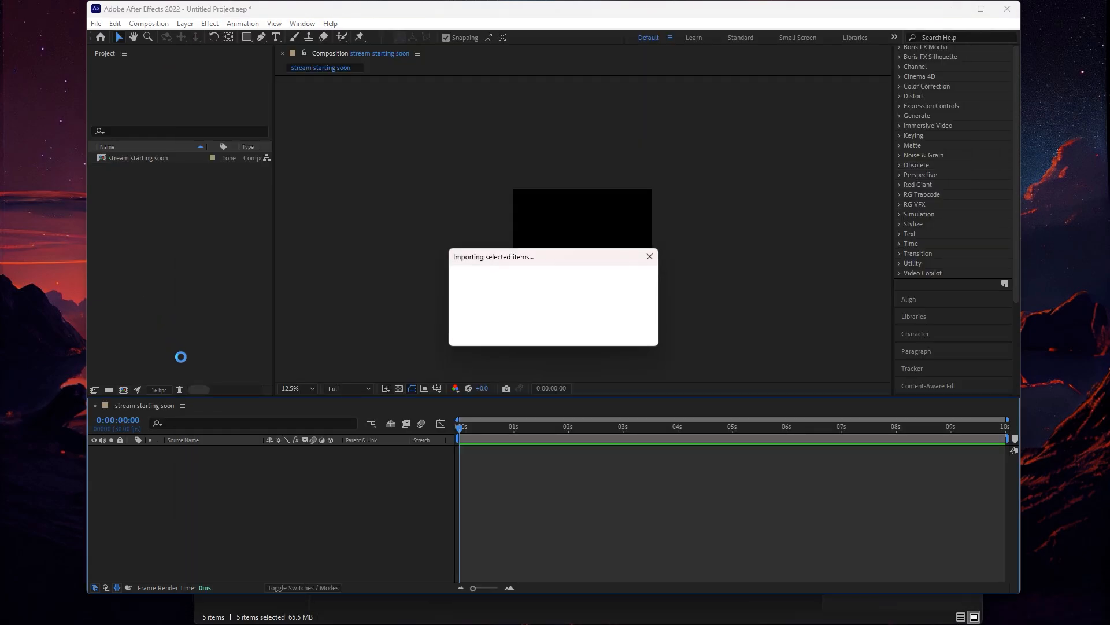
Add background.png to the stream starting soon timeline and make it a 3D layer in the maximized workspace
left_click(124, 161)
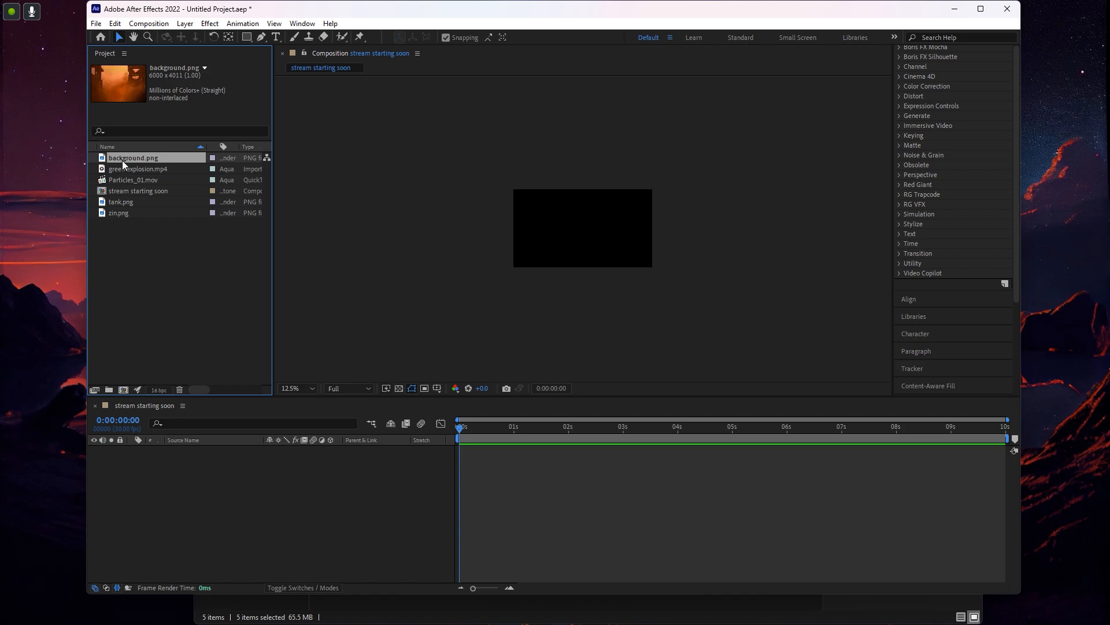
left_click_drag(125, 162, 301, 488)
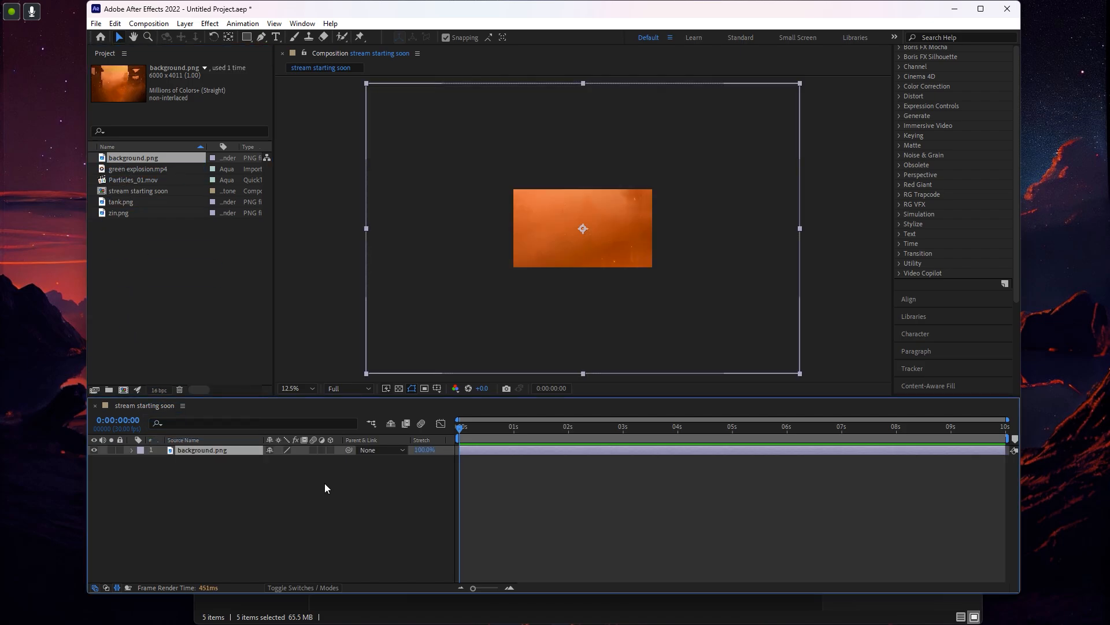
key("super+Up")
left_click(243, 468)
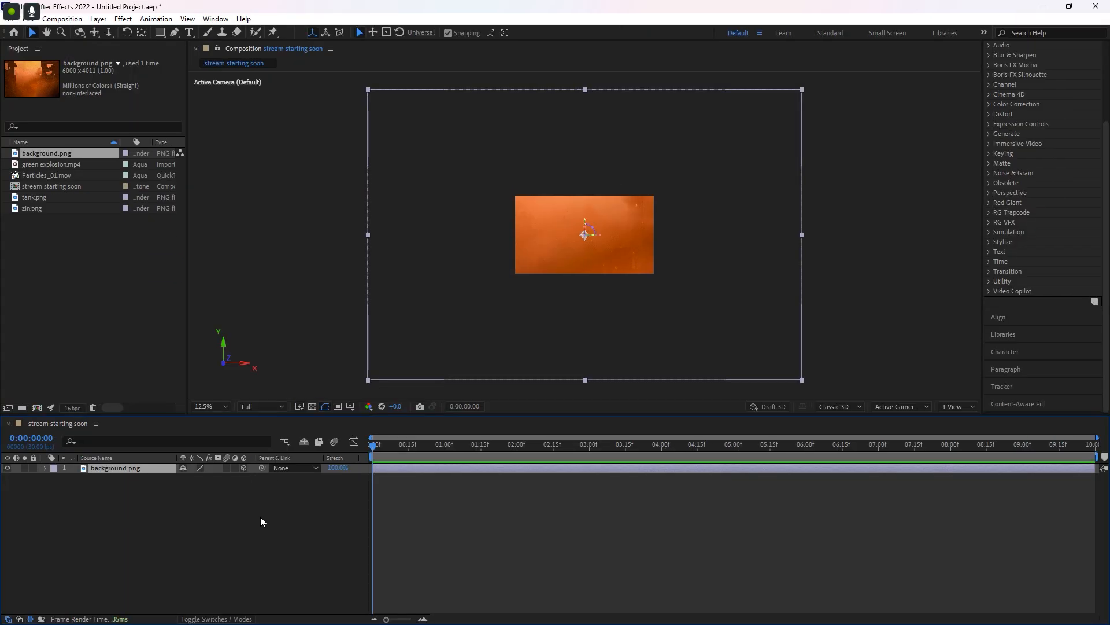
Add a two-node camera with a 35 mm focal length to the composition
right_click(237, 523)
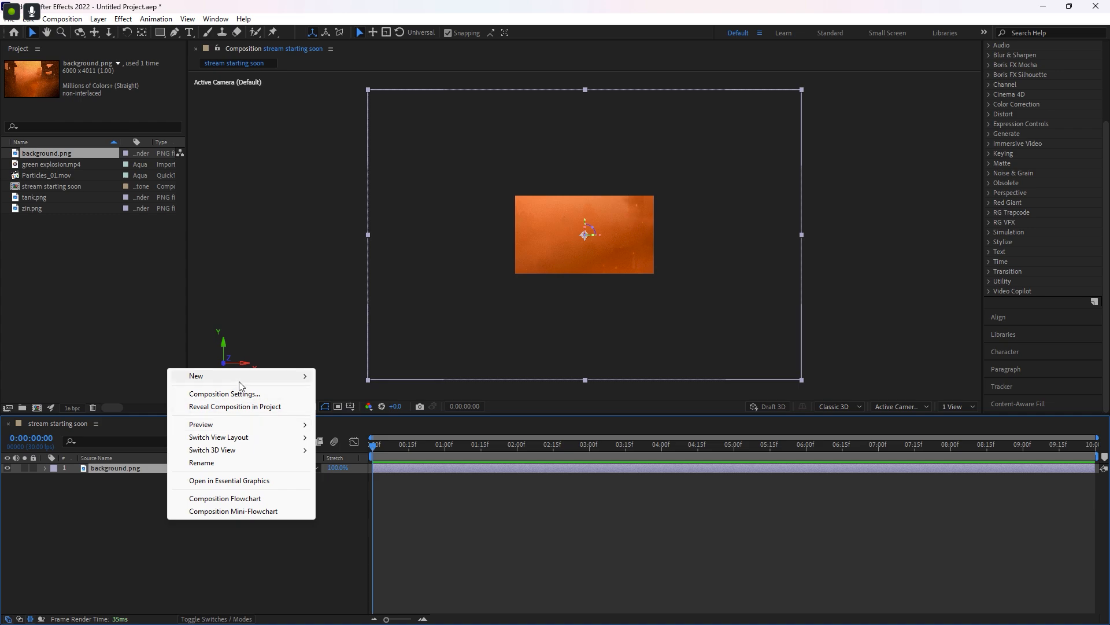
mouse_move(242, 377)
left_click(350, 433)
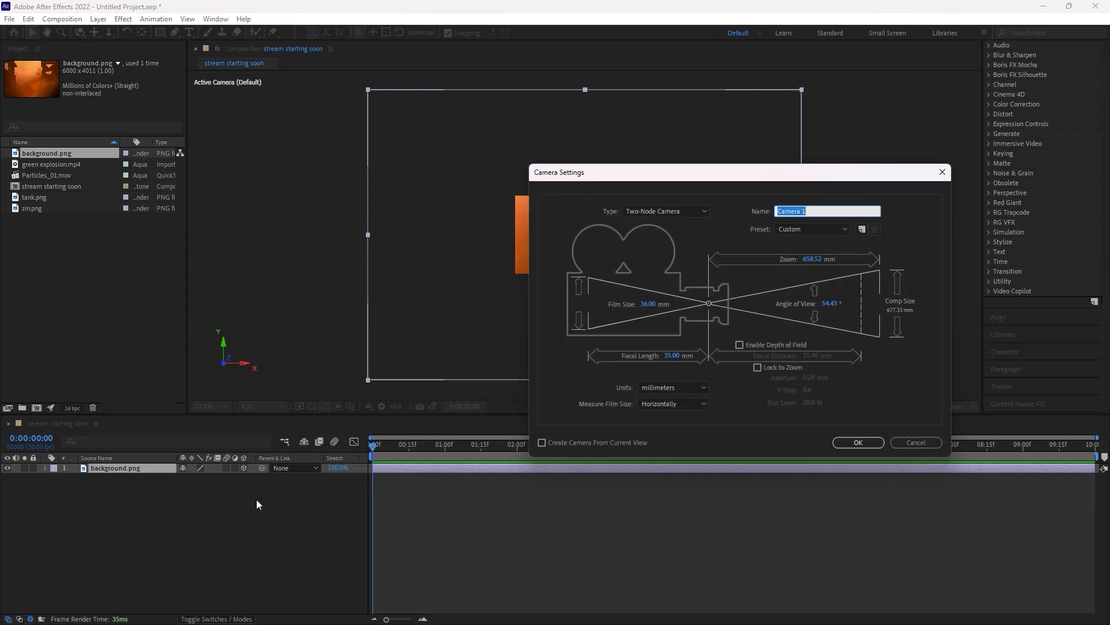
left_click(835, 448)
Switch to the 2 Views layout and push the background layer far back from the camera in the Top view
left_click(955, 407)
left_click(962, 431)
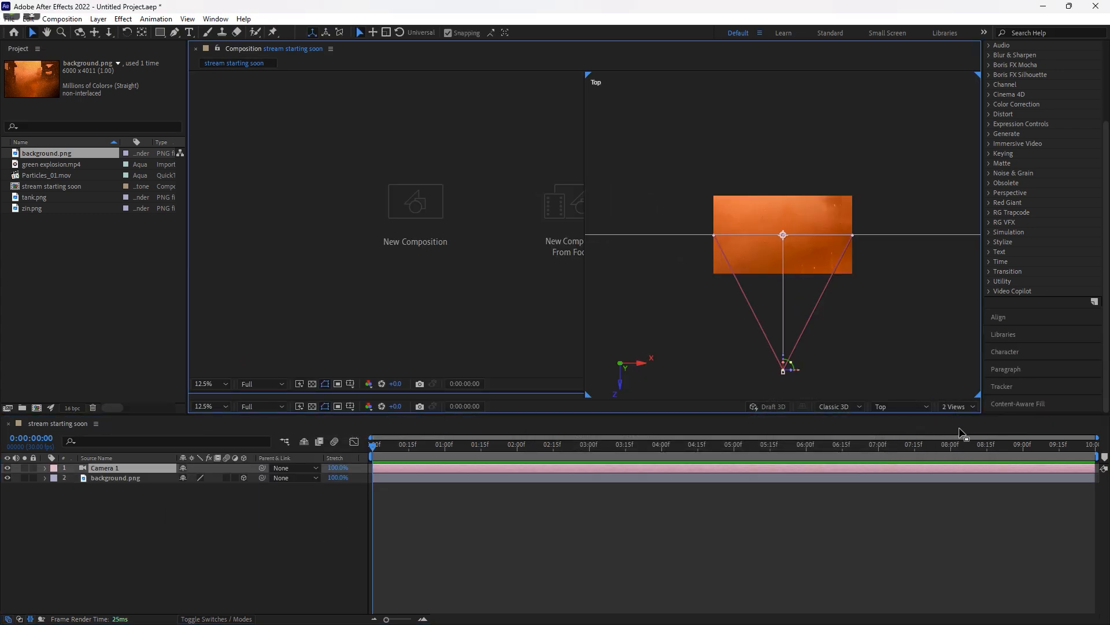
left_click(133, 477)
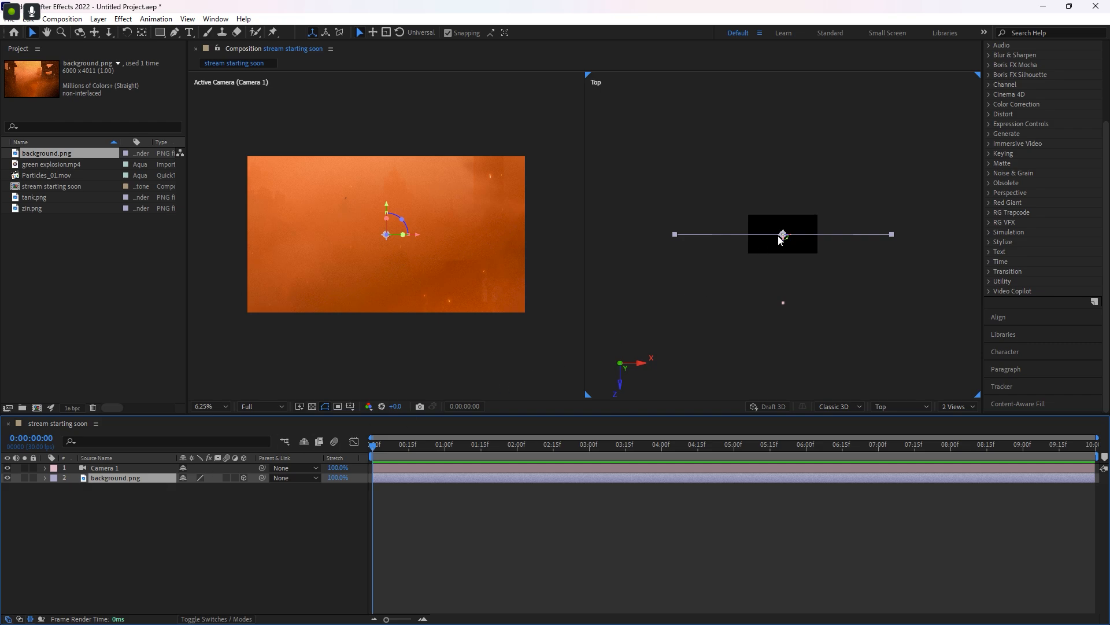
left_click_drag(783, 235, 783, 12)
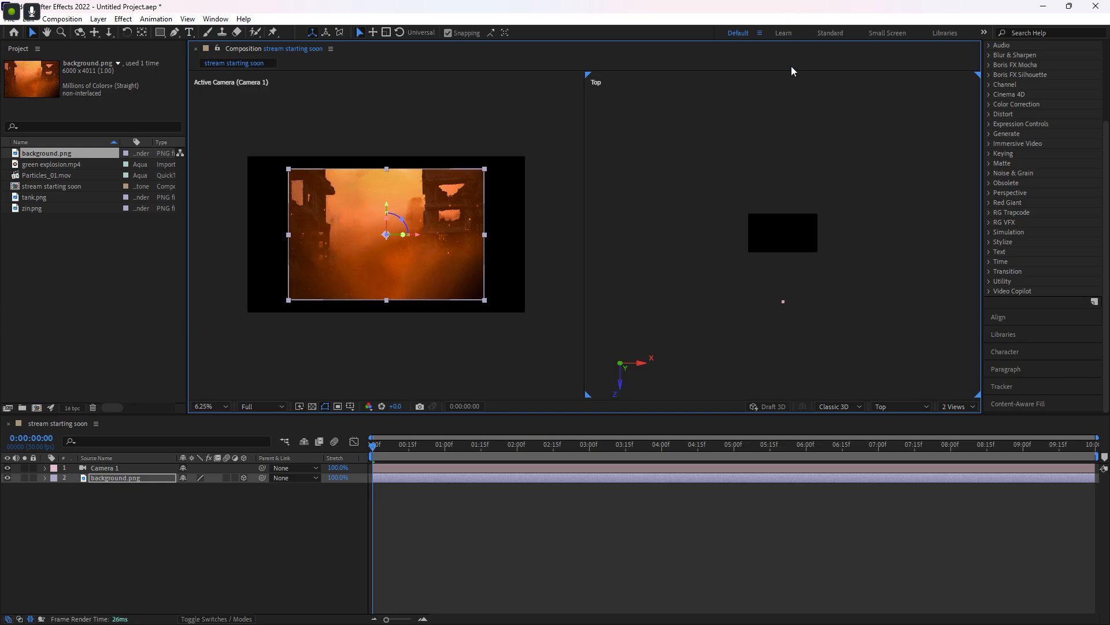
scroll(797, 97, "down", 2)
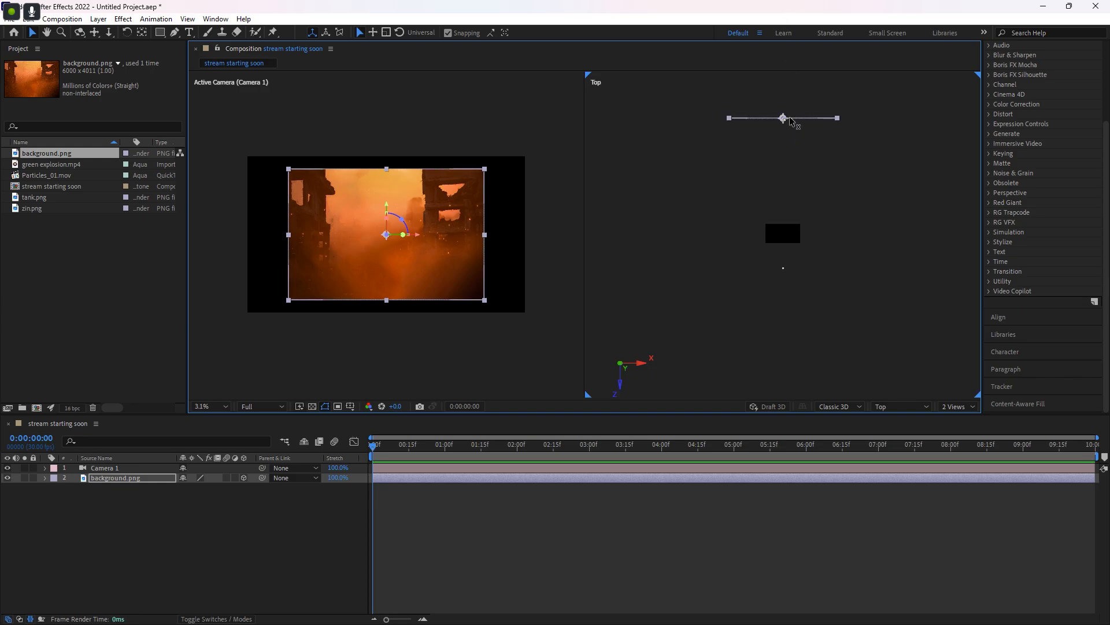
Scale the background.png layer to 162% so it fills the camera frame
left_click(95, 479)
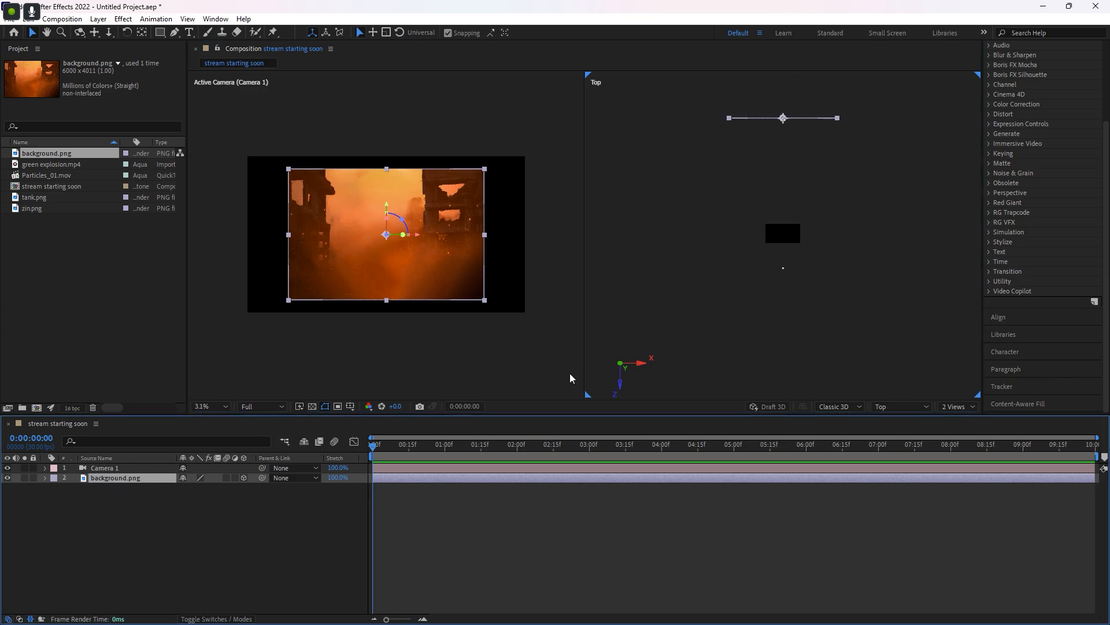
key("s")
left_click_drag(198, 492, 239, 497)
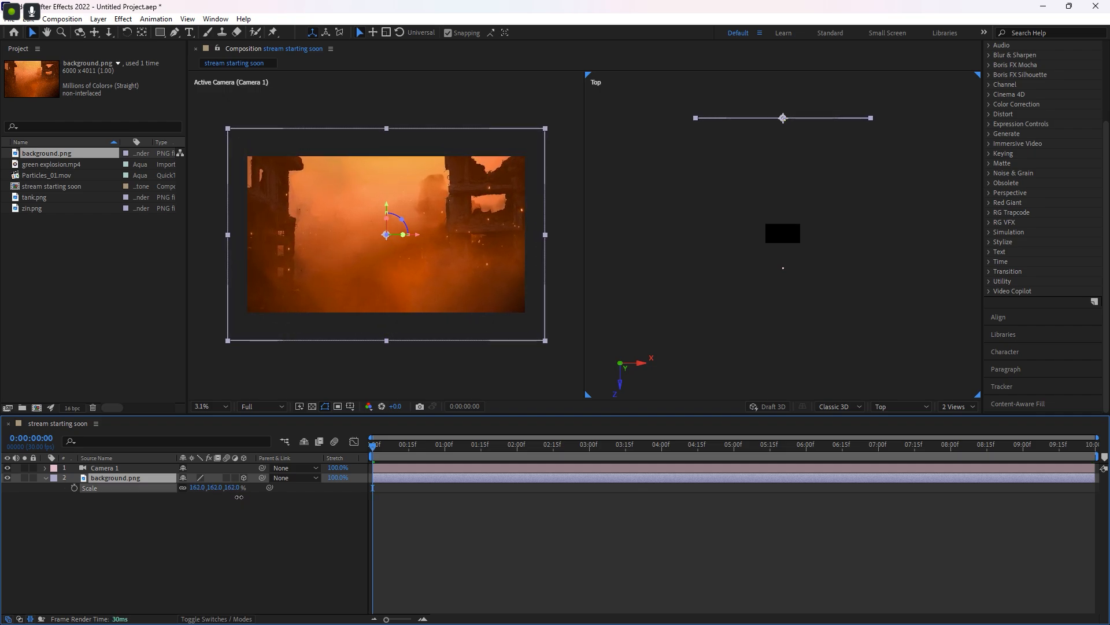
Add tank.png as a 3D layer between Camera 1 and background.png
left_click(206, 541)
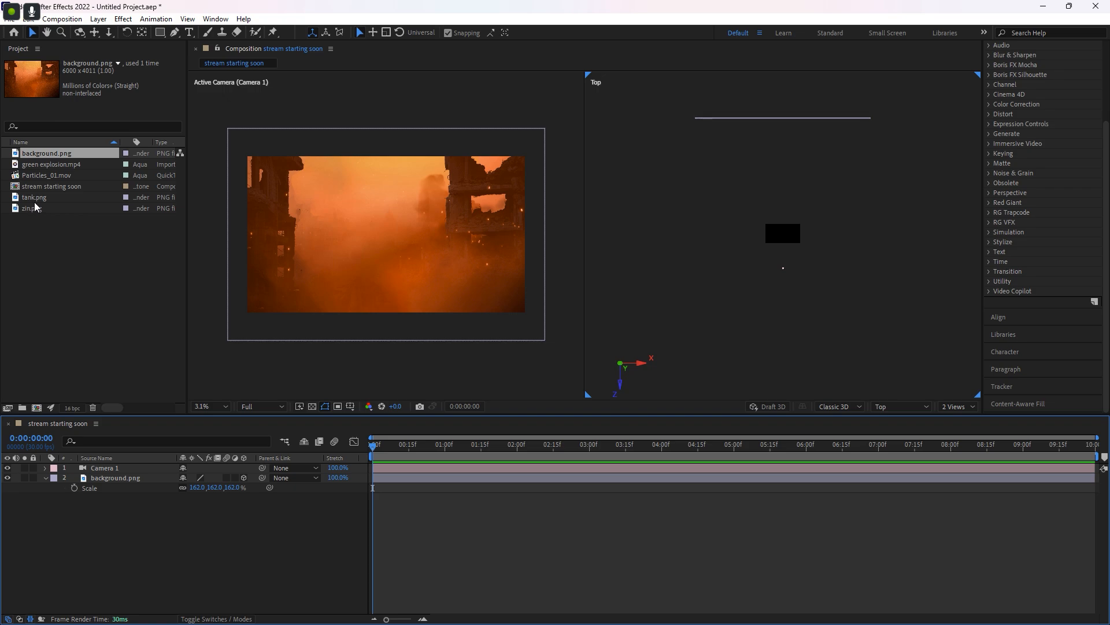
left_click(19, 196)
left_click_drag(30, 200, 85, 475)
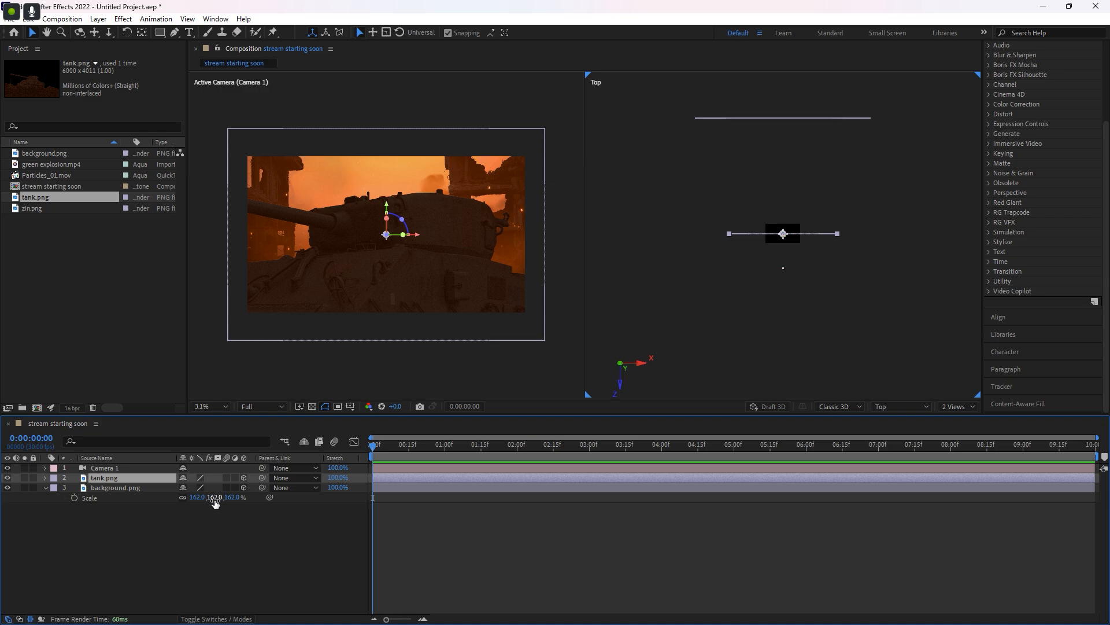
Push the tank back along Z to slightly beyond 3550 and lower it in the camera view
scroll(785, 241, "up", 1)
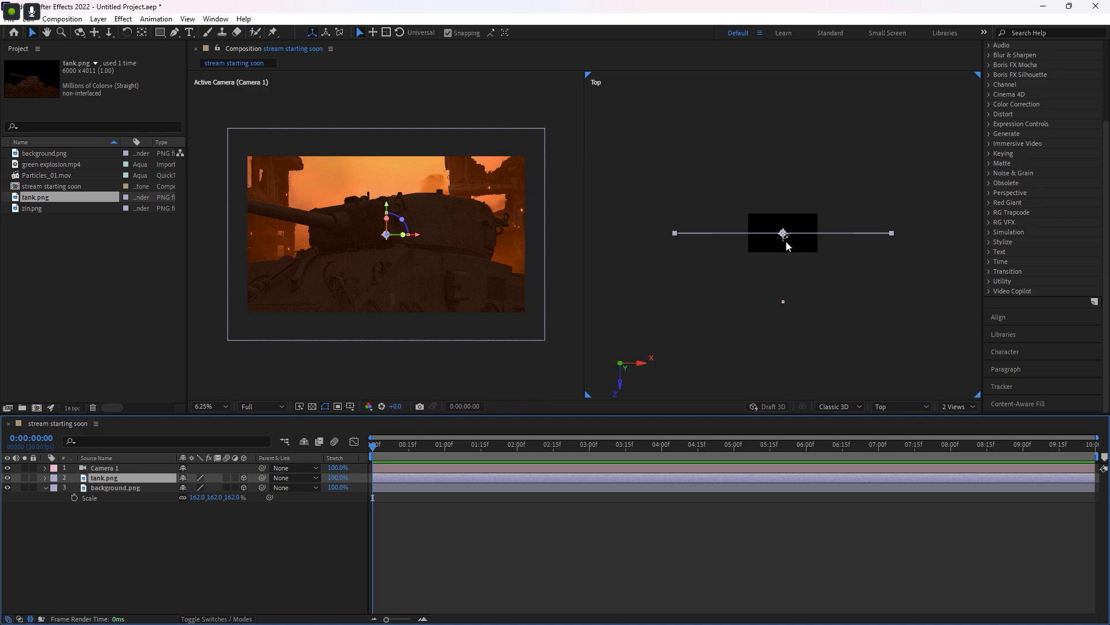
left_click_drag(785, 240, 775, 114)
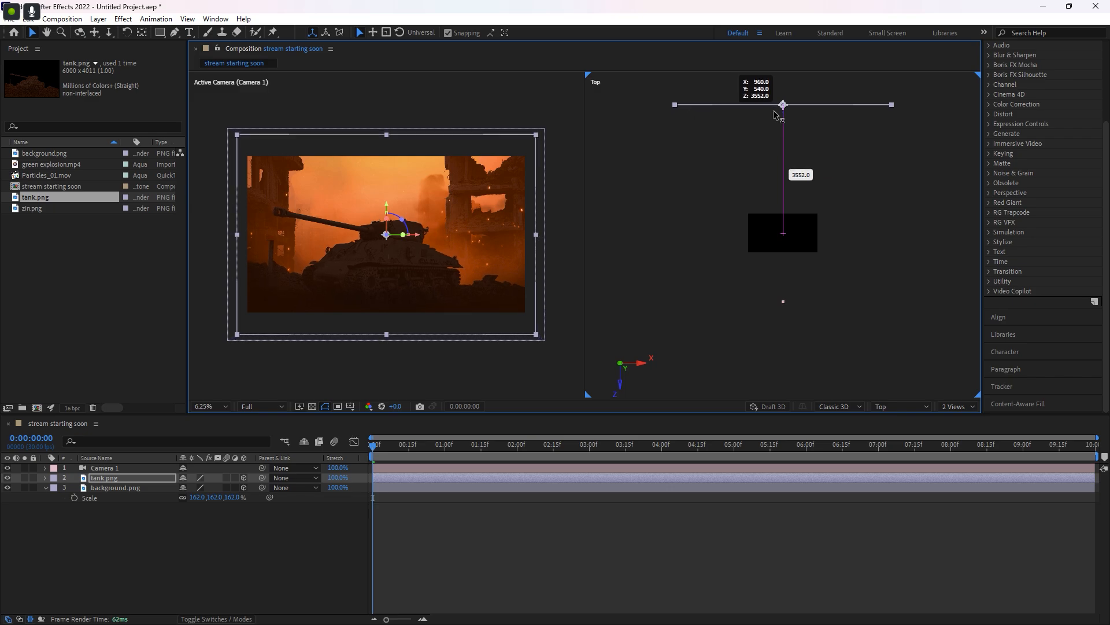
left_click_drag(775, 114, 776, 111)
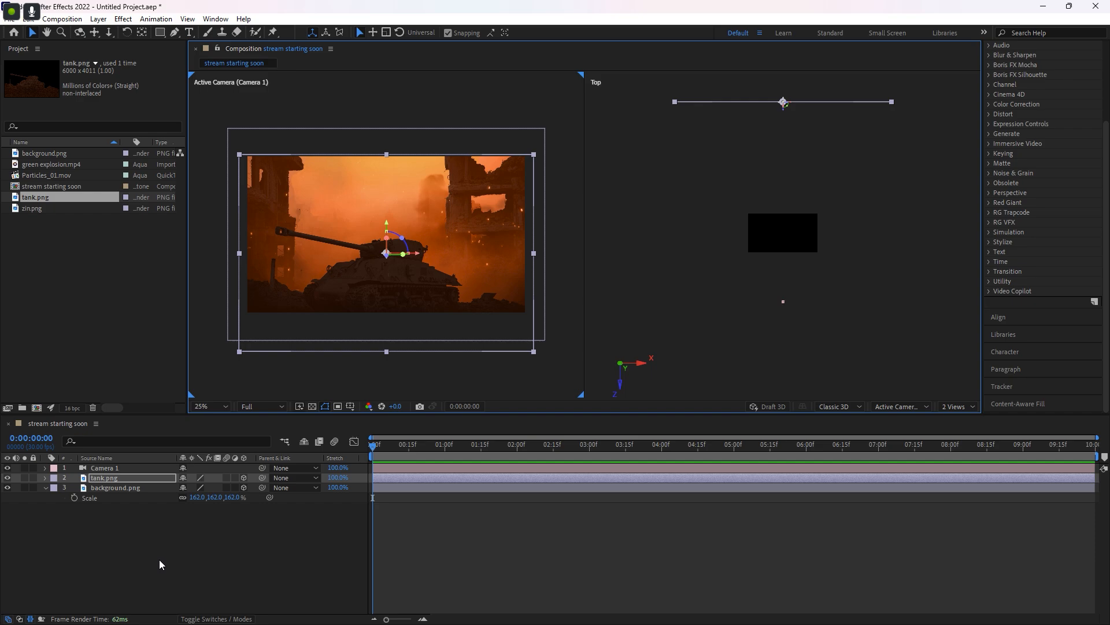
left_click_drag(385, 225, 388, 234)
left_click(173, 549)
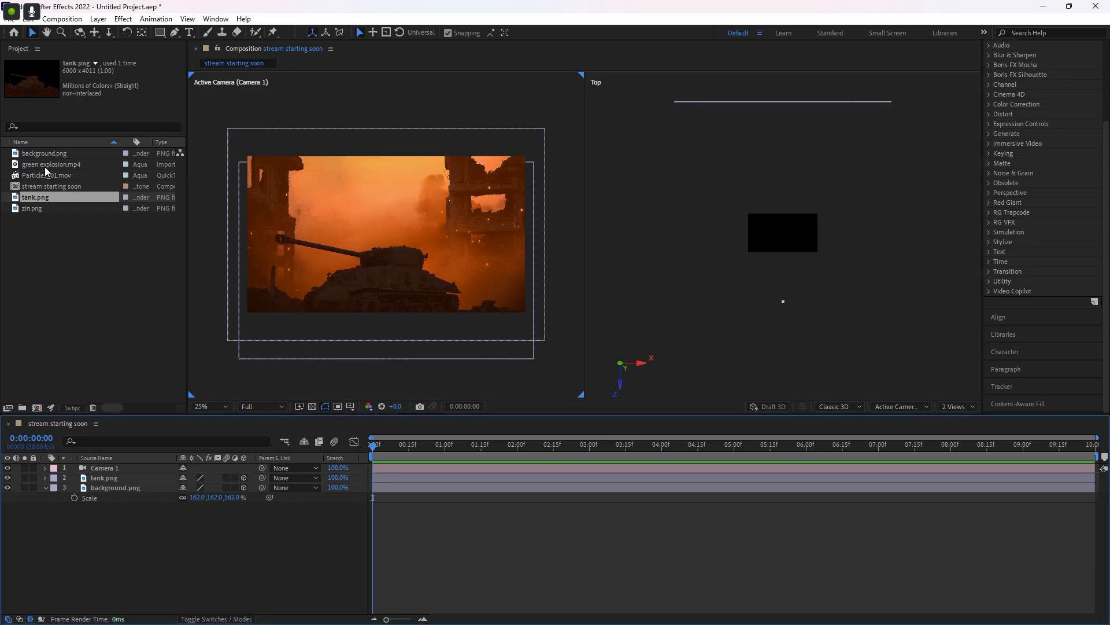
Add zin.png as a 3D layer beneath tank.png and position it just behind the tank, standing on the turret
left_click_drag(43, 212, 85, 489)
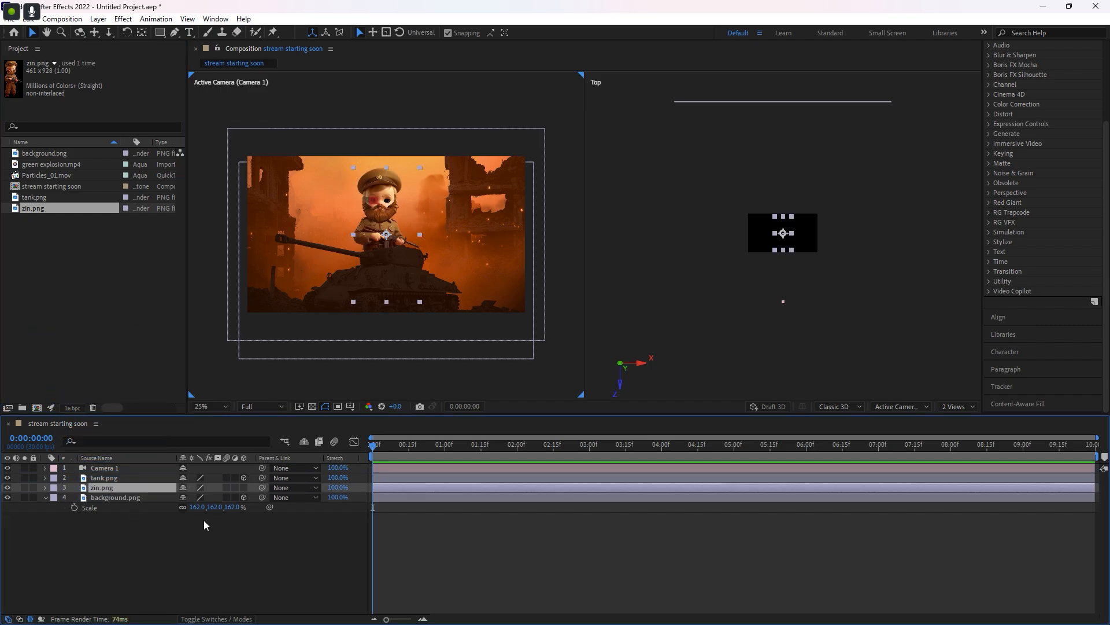
left_click(243, 488)
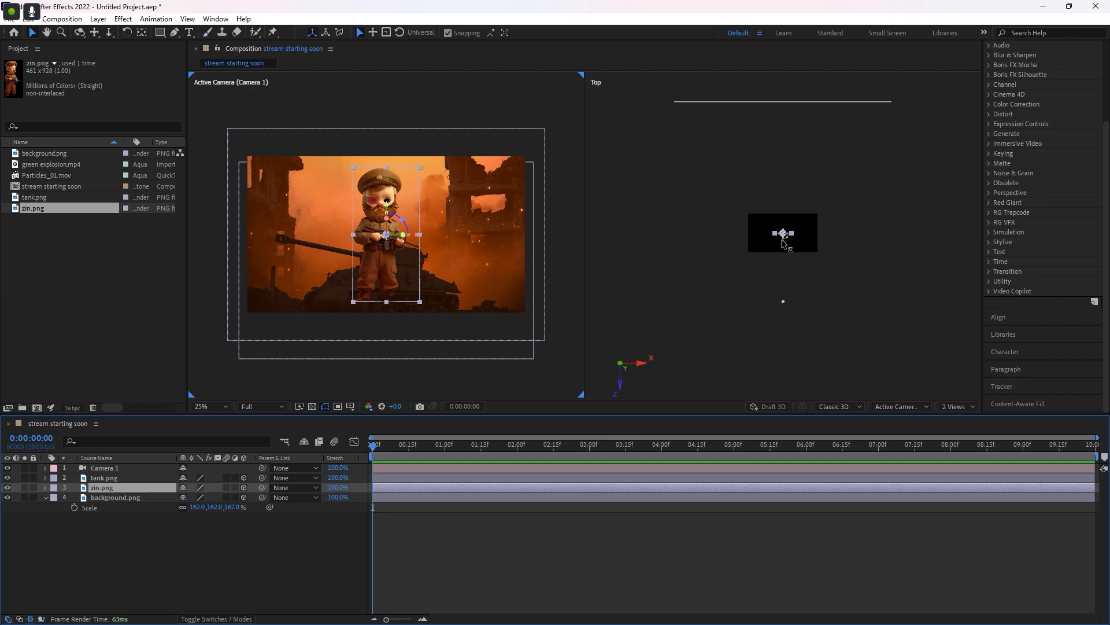
left_click_drag(785, 247, 776, 108)
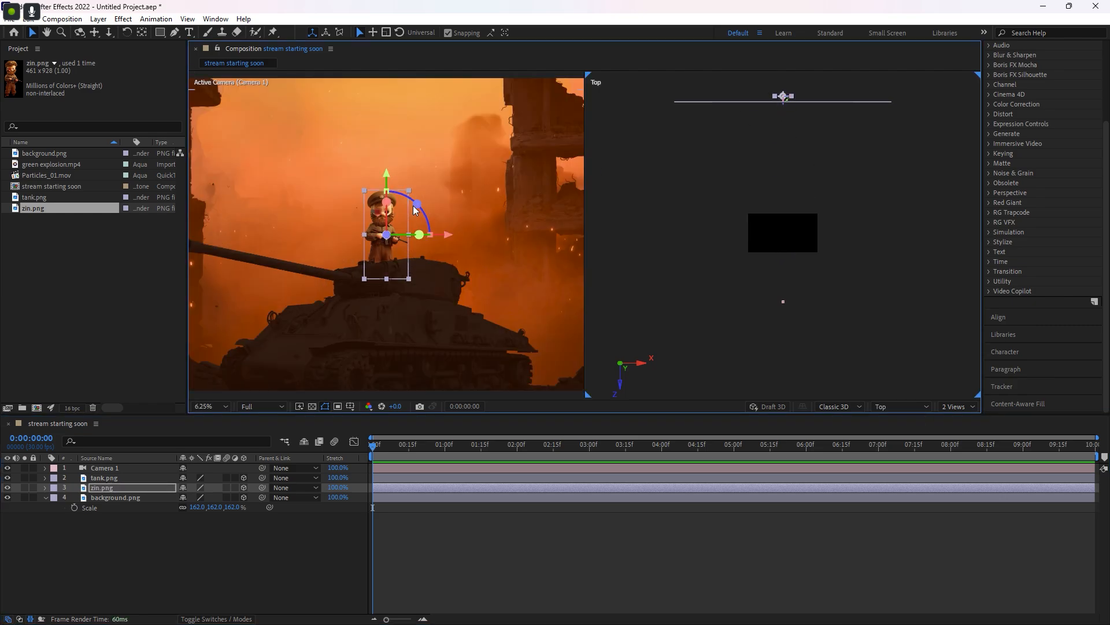
mouse_move(386, 176)
left_mouse_down()
mouse_move(389, 154)
mouse_move(389, 169)
left_mouse_up()
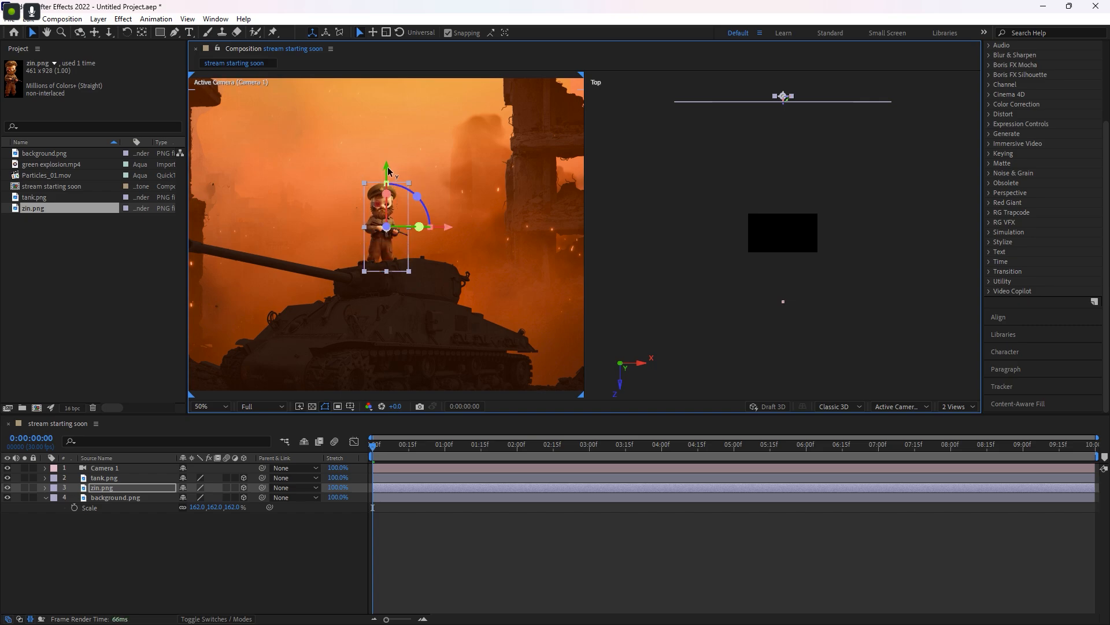
Scale the zin.png layer to 107%
key("s")
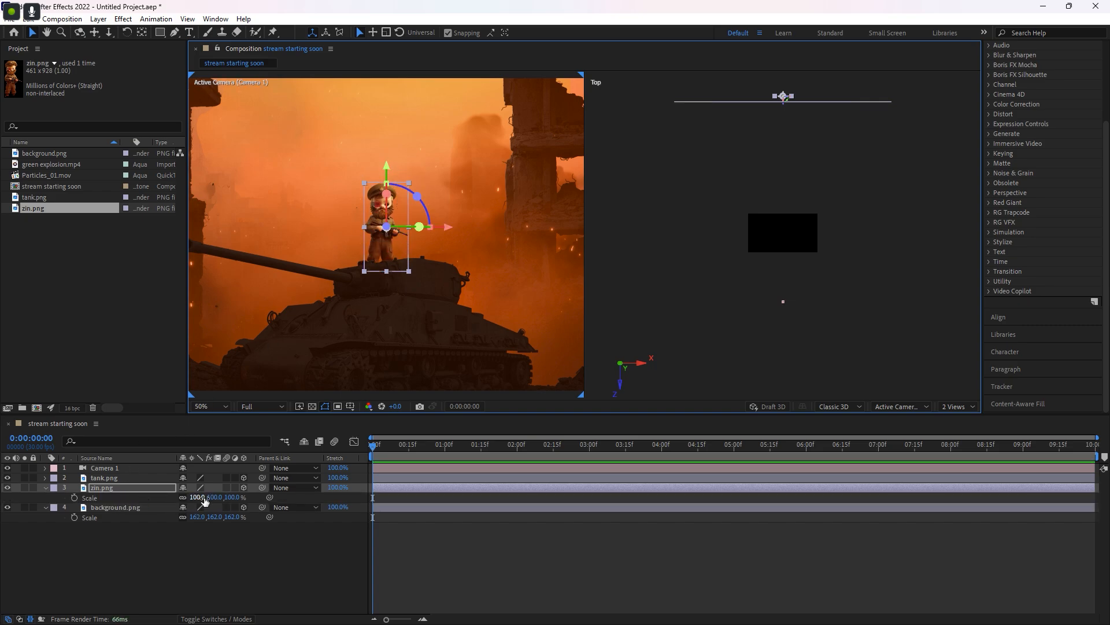
key("comma")
Set a starting Position keyframe for Camera 1 at 0:00:00:00
left_click(110, 467)
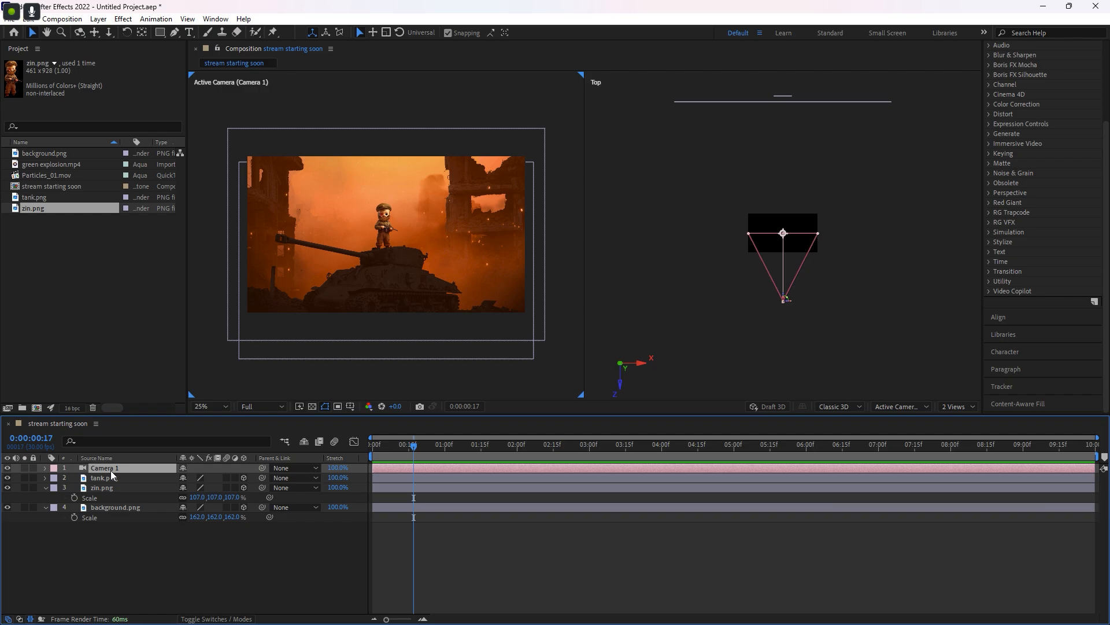
key("p")
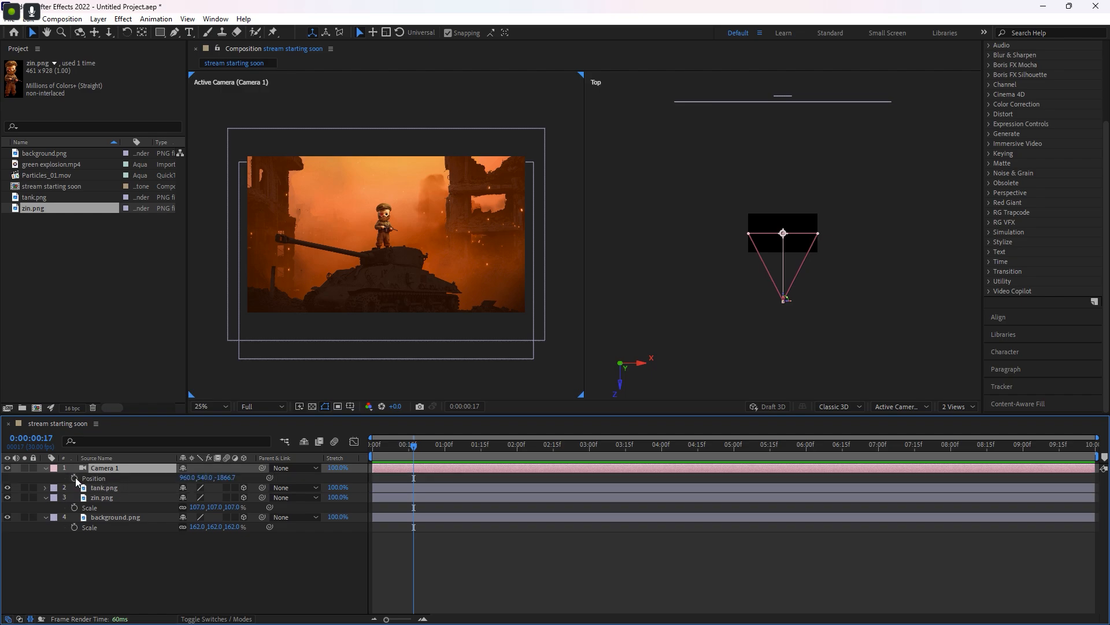
left_click_drag(390, 445, 371, 445)
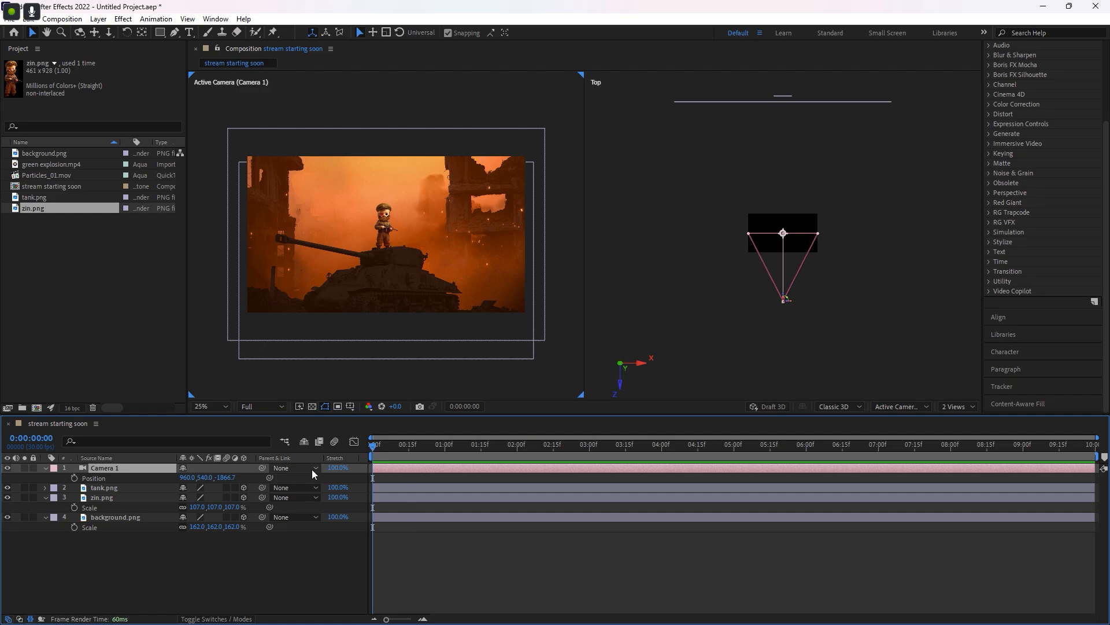
left_click(74, 478)
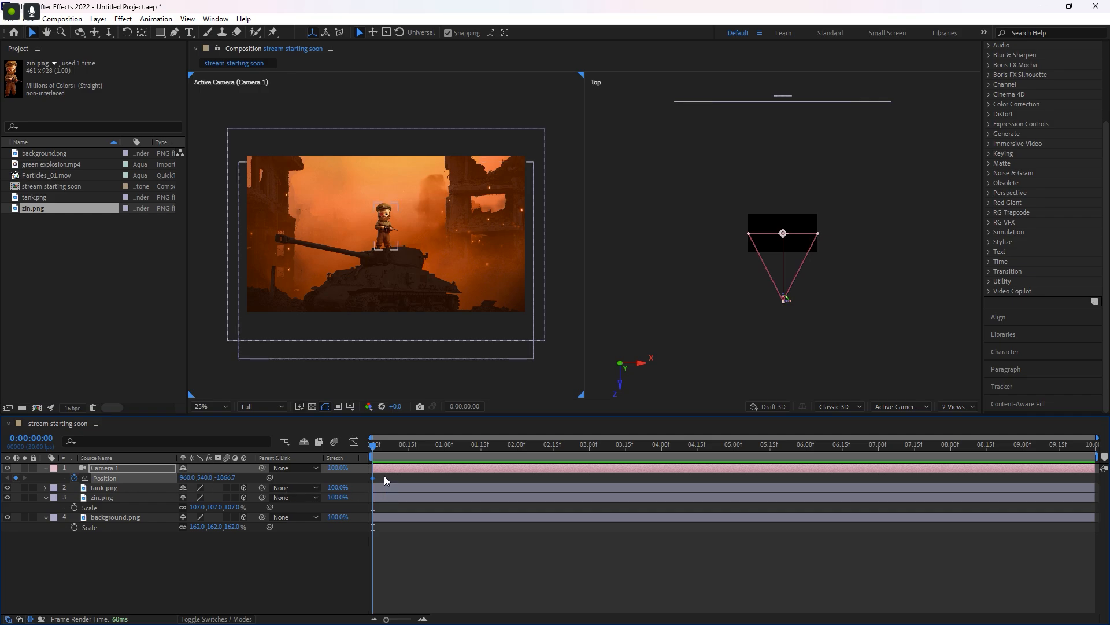
Move Camera 1 forward along Z to about 909 at frame 9 for a fast push-in toward the character
left_click_drag(375, 446, 394, 447)
left_click(787, 315)
scroll(789, 321, "up", 2)
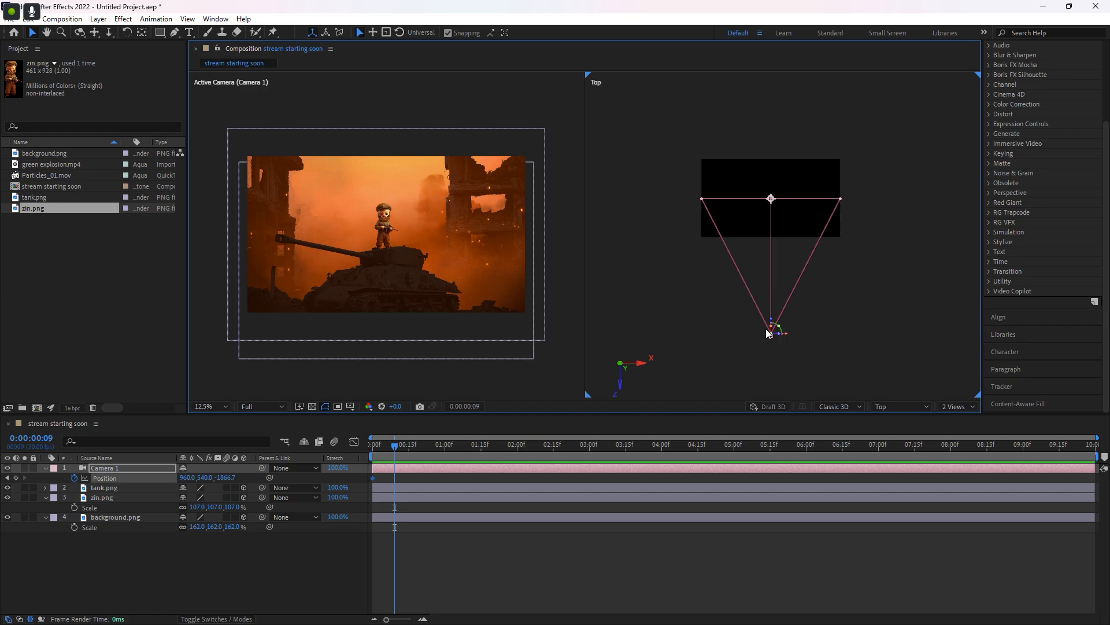
left_click_drag(774, 321, 755, 117)
Move Camera 1 slightly closer, to Z about 1101, at 0:00:03:15 and preview the animation from the start
left_click_drag(394, 445, 626, 463)
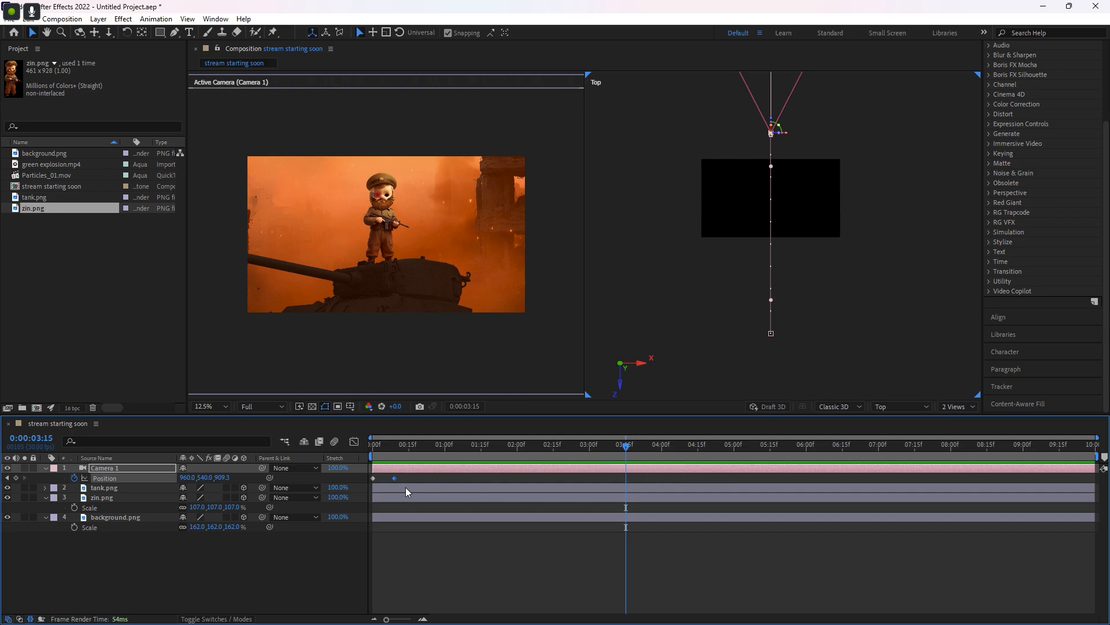
scroll(752, 221, "down", 1)
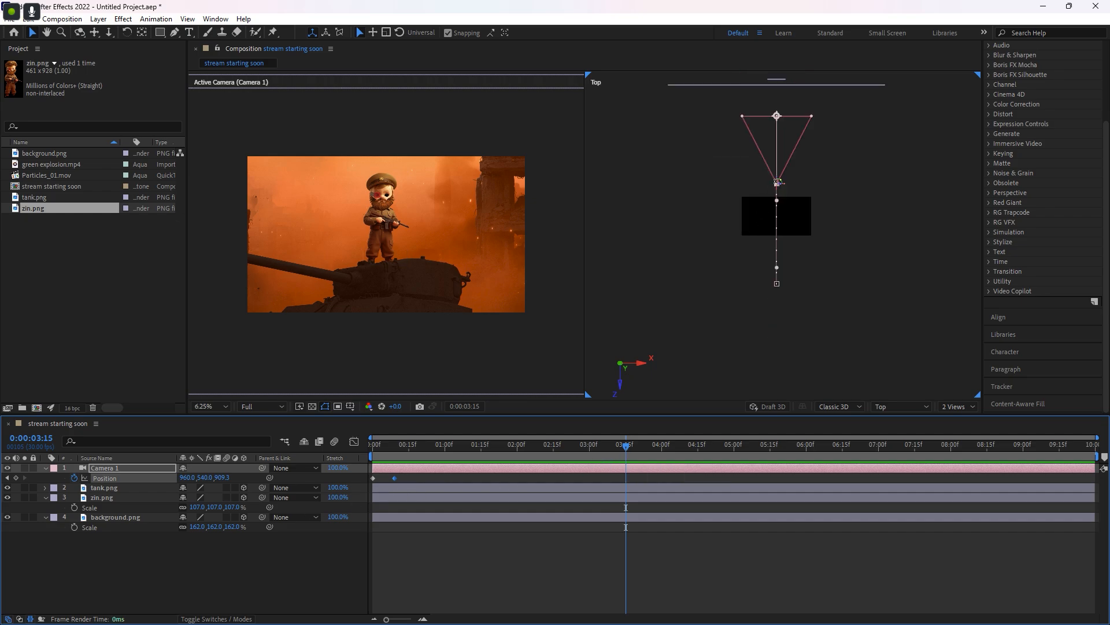
left_click_drag(778, 180, 776, 172)
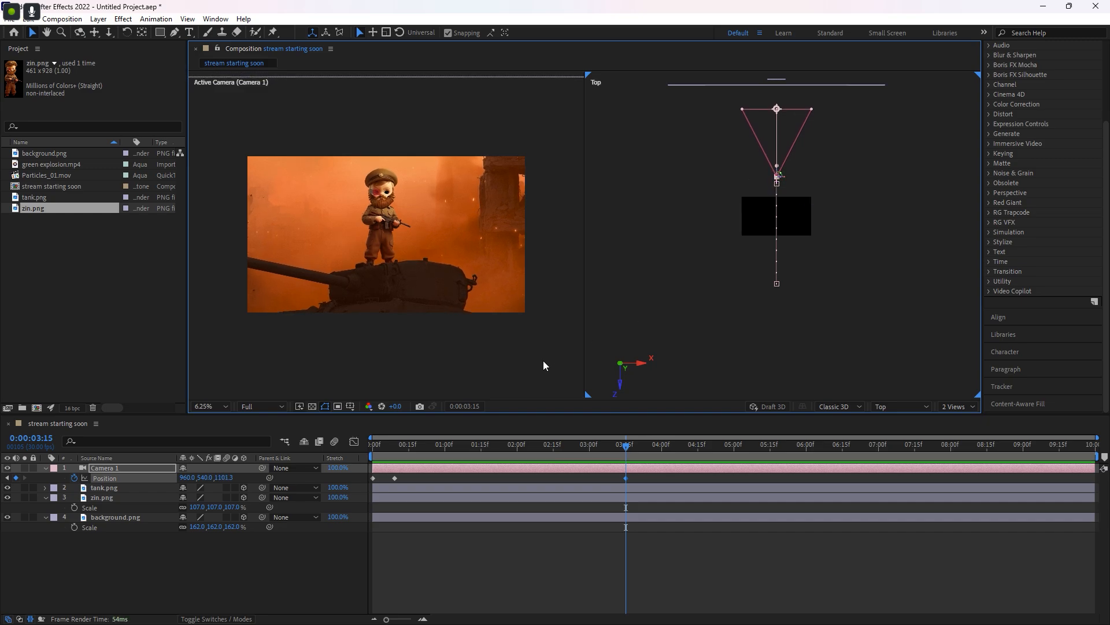
left_click_drag(395, 445, 363, 443)
key("space")
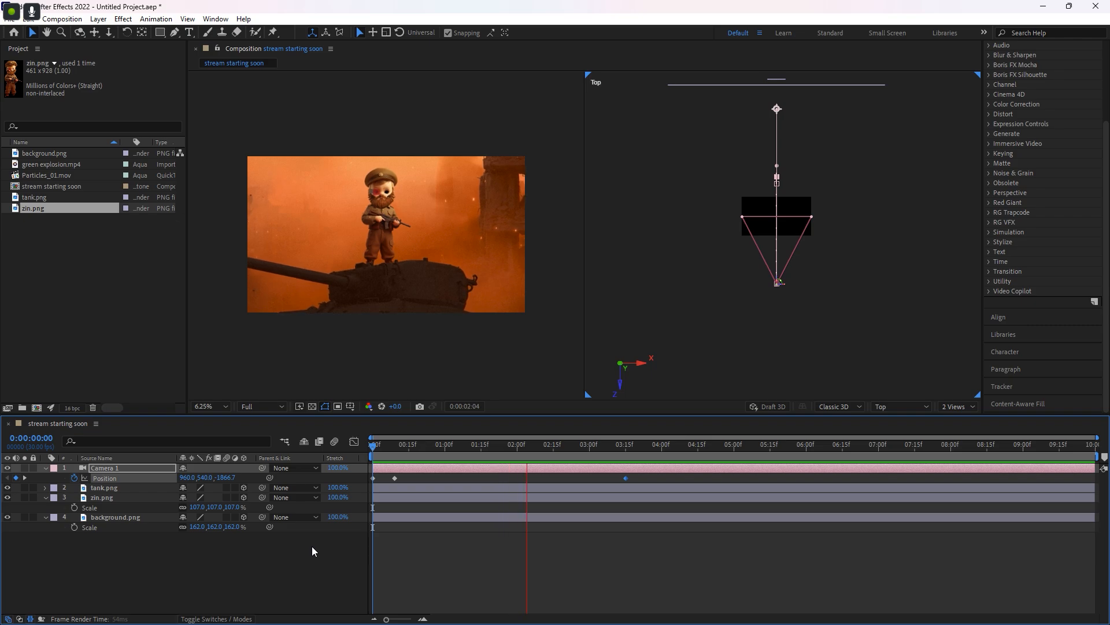
Retract the motion path handle of Camera 1's frame 9 Position keyframe back toward the keyframe
left_click(626, 445)
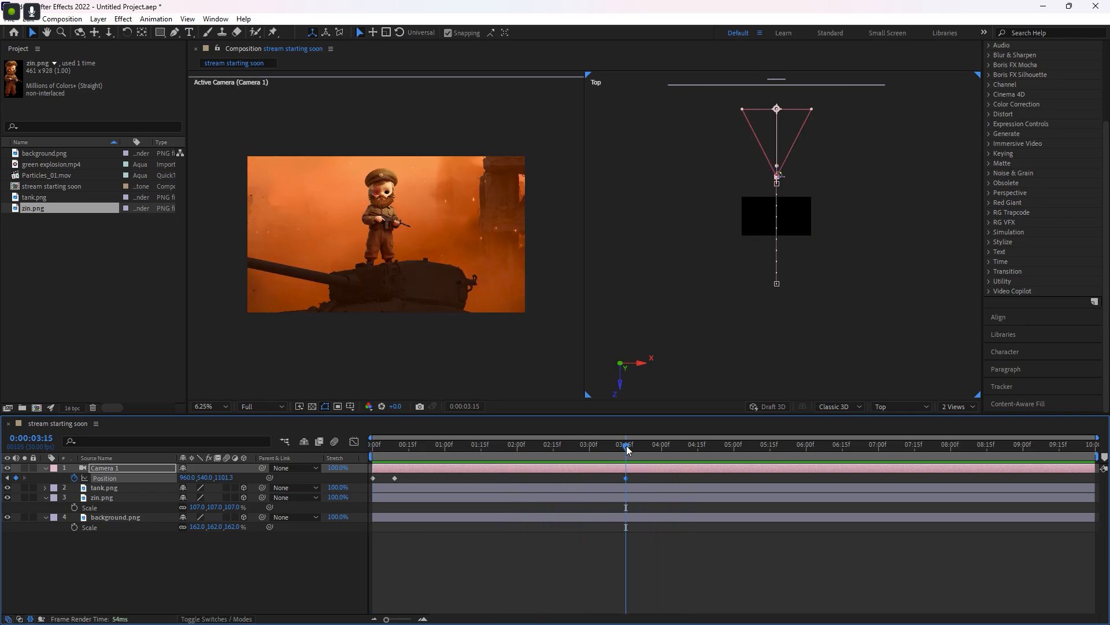
scroll(853, 219, "up", 5)
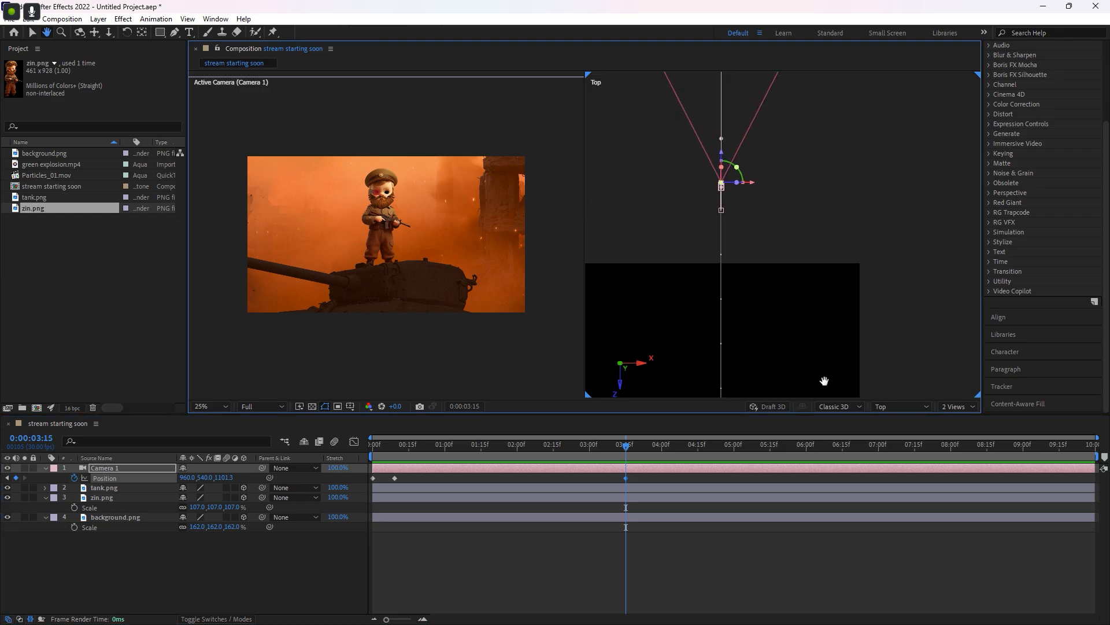
scroll(734, 283, "up", 2)
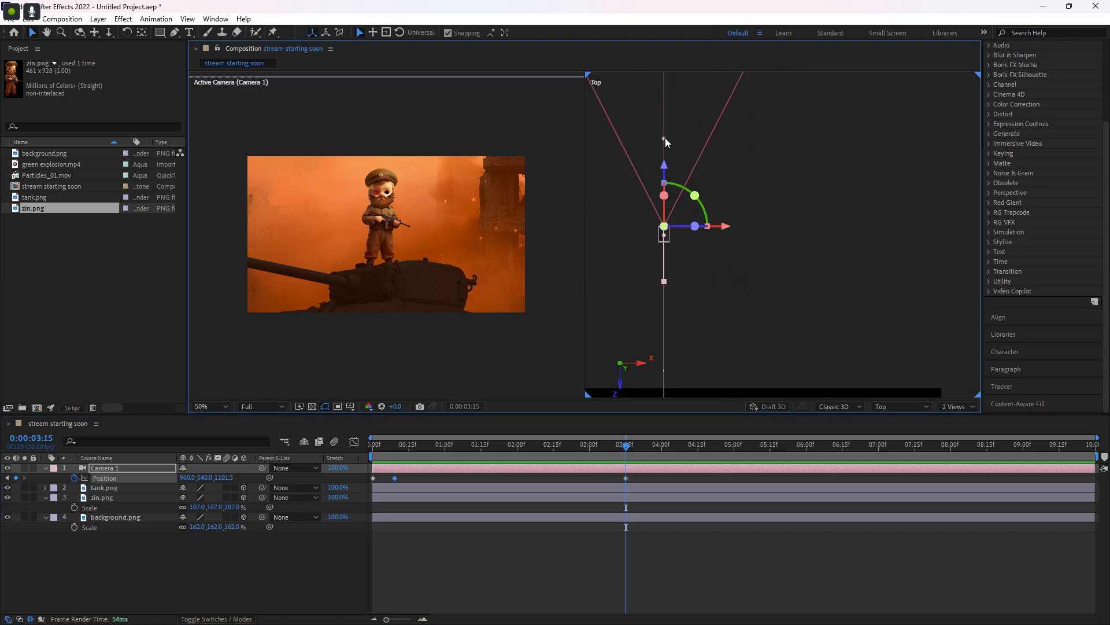
left_click_drag(666, 142, 665, 272)
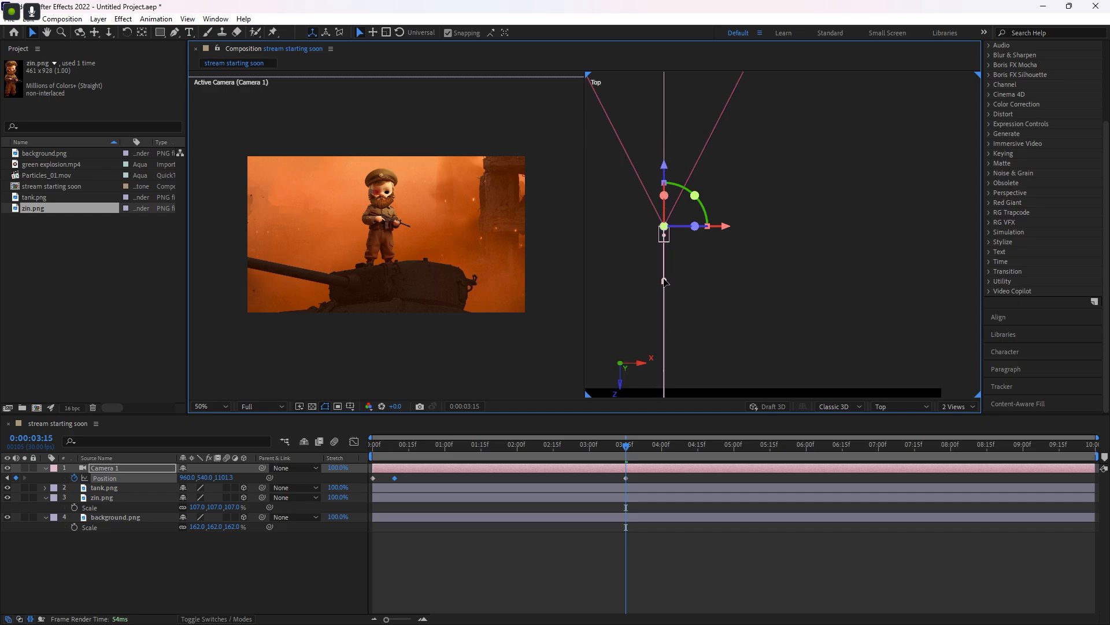
key("comma")
key("comma")
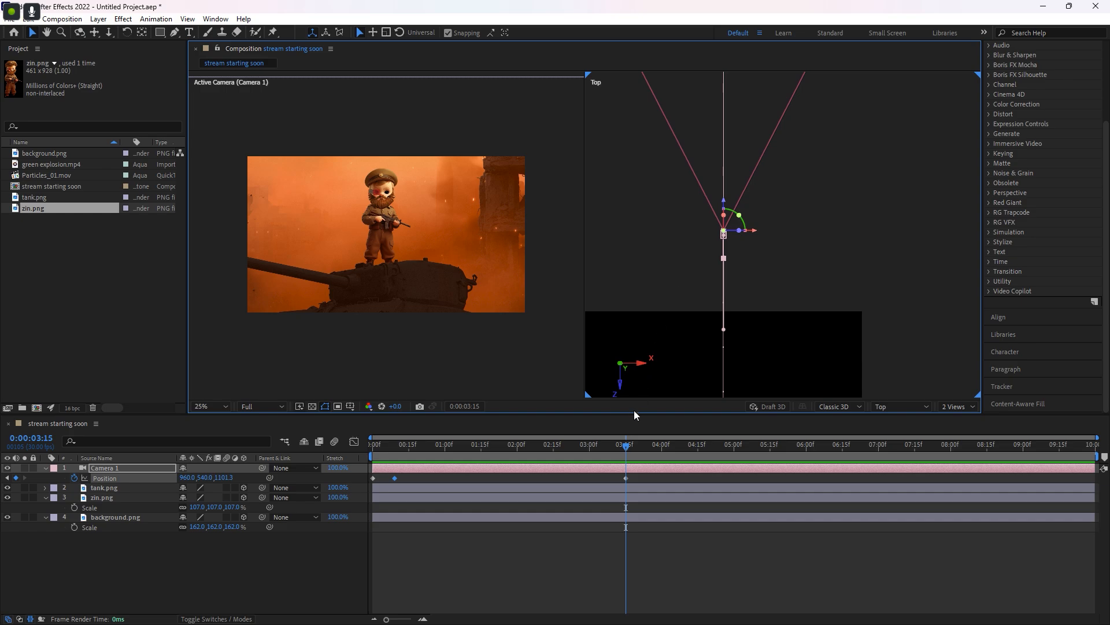
Pull Camera 1 back along Z to about -947 at 0:00:03:28
left_click_drag(626, 444, 657, 456)
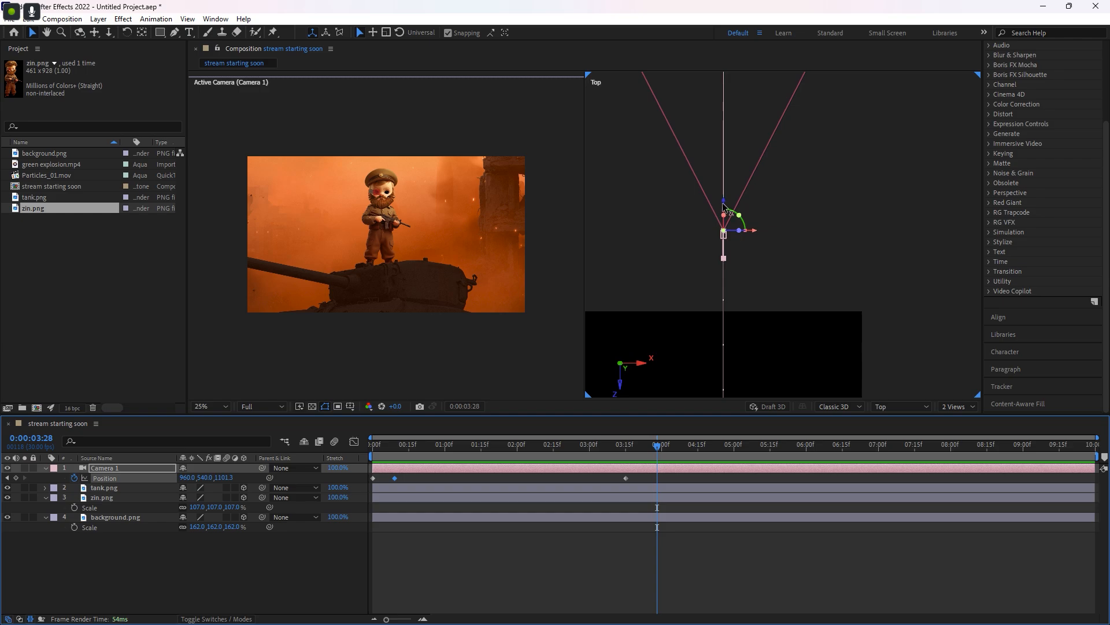
key("comma")
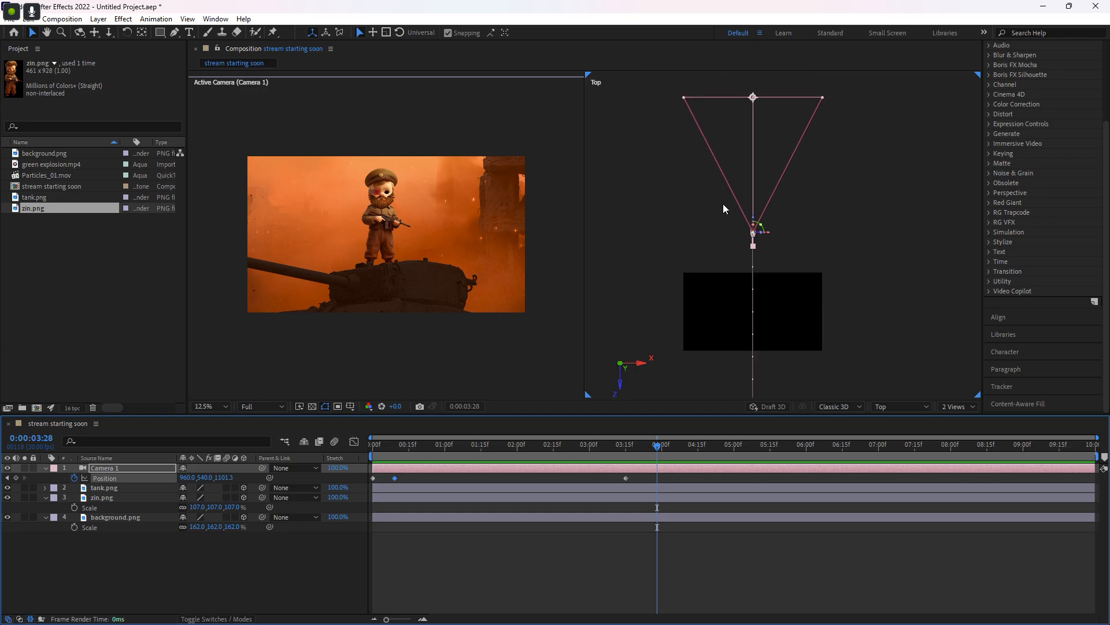
left_click_drag(755, 222, 753, 380)
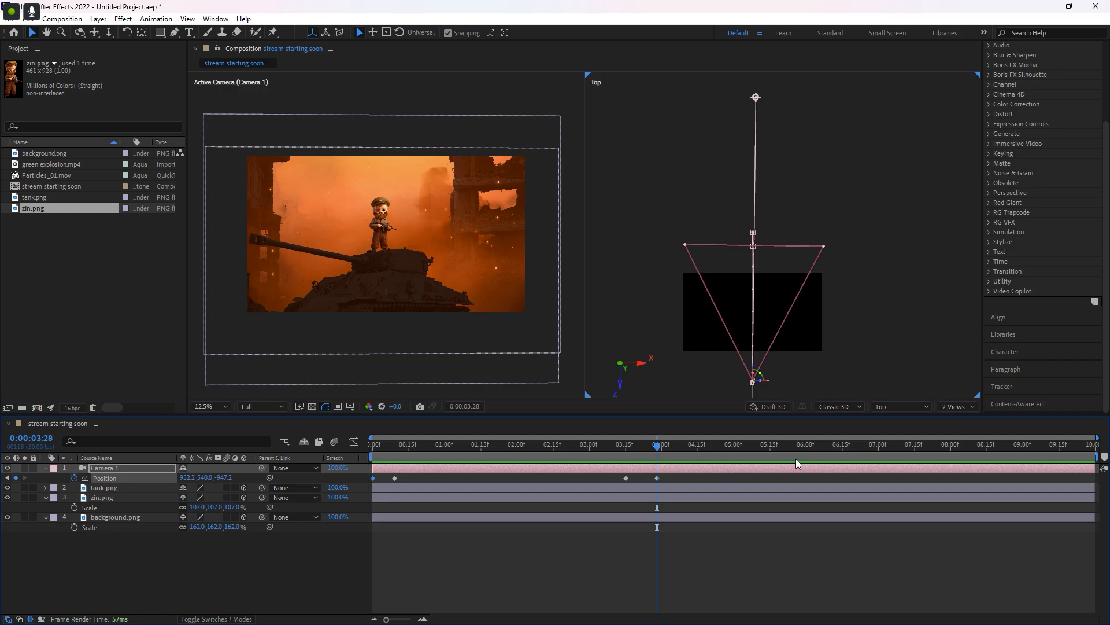
Paste Camera 1's starting Position keyframe at 0:00:09:29 and preview the camera move
left_click_drag(909, 453, 1096, 446)
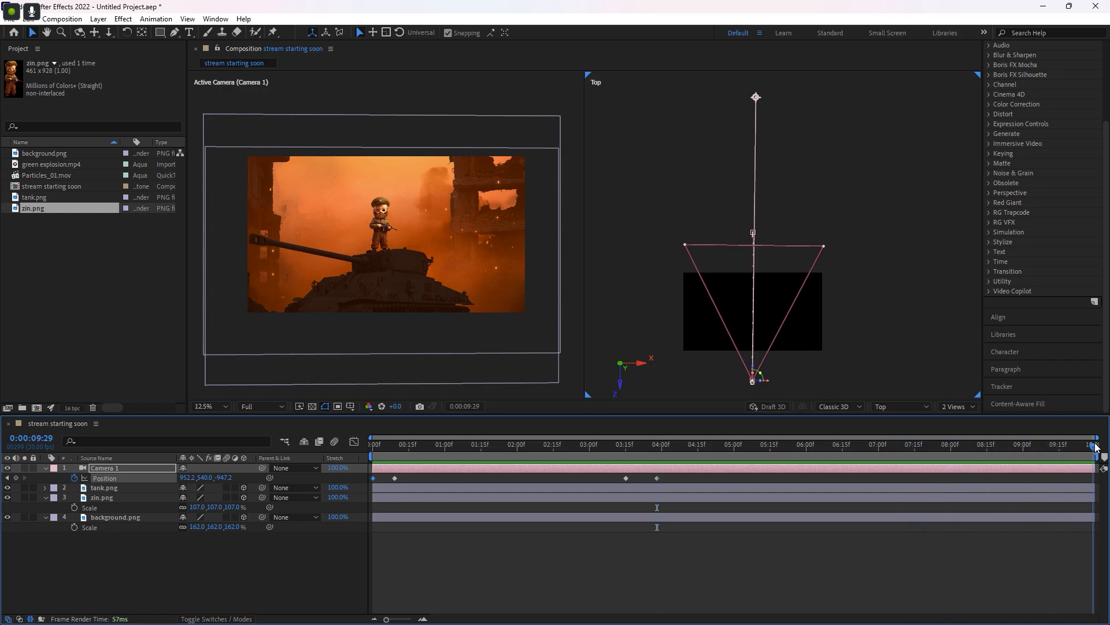
left_click(1087, 471)
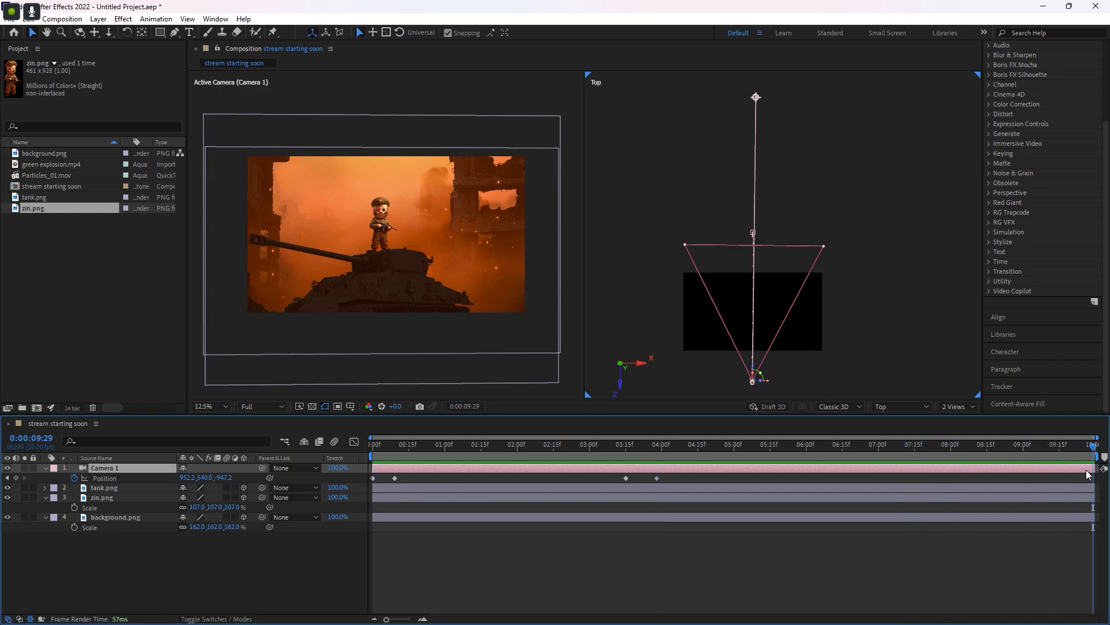
key("ctrl+v")
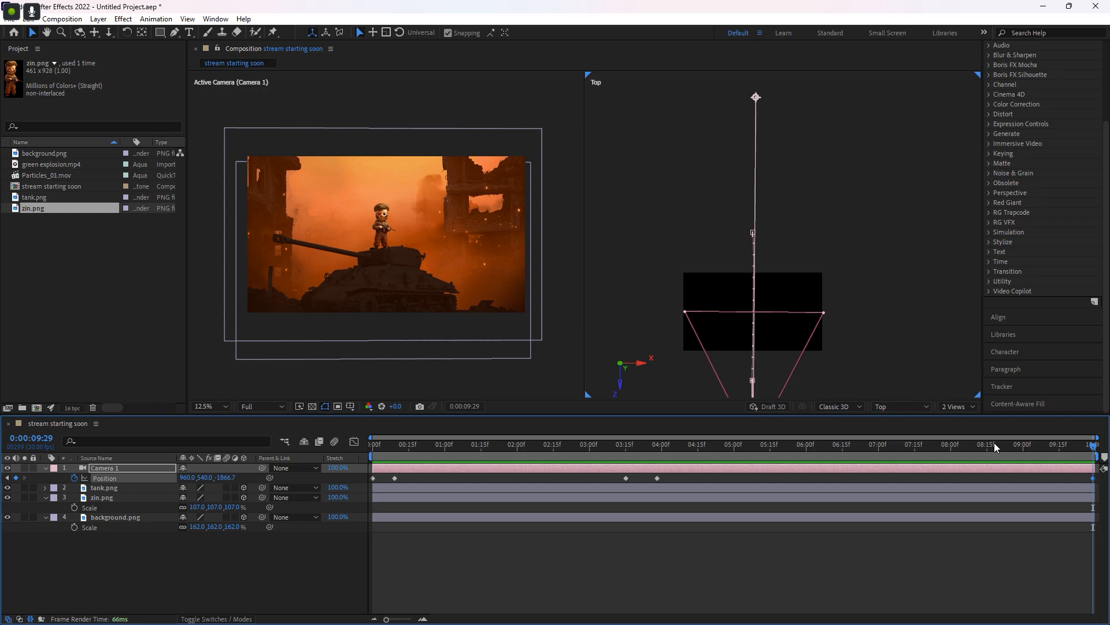
key("space")
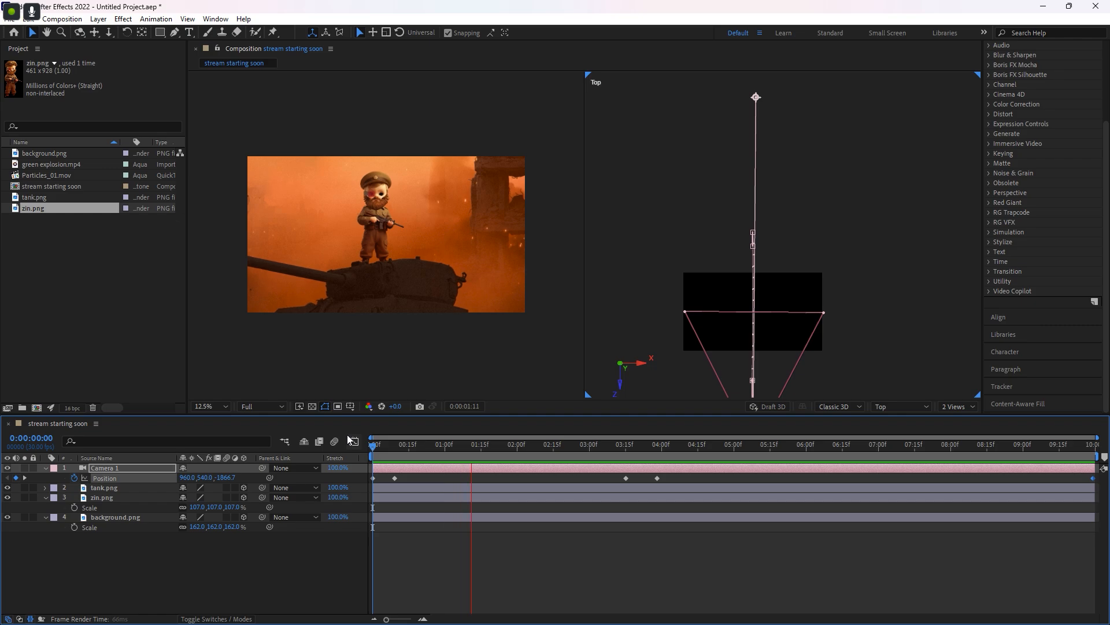
Add a "your name" text layer in the camera view and make it a 3D layer
left_click(137, 547)
left_click(189, 31)
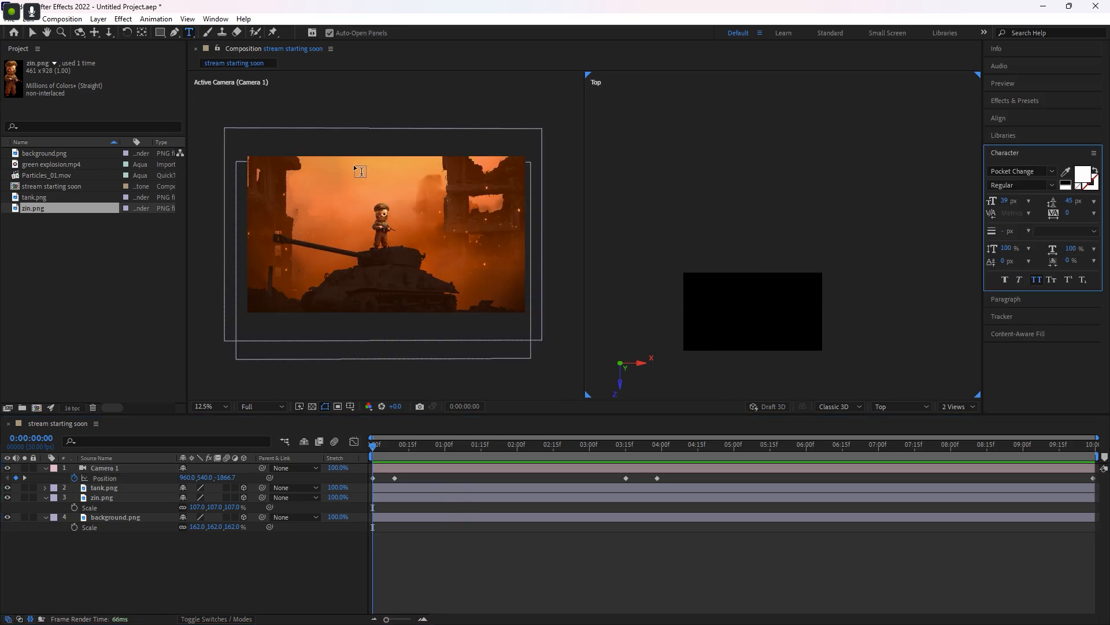
left_click(353, 220)
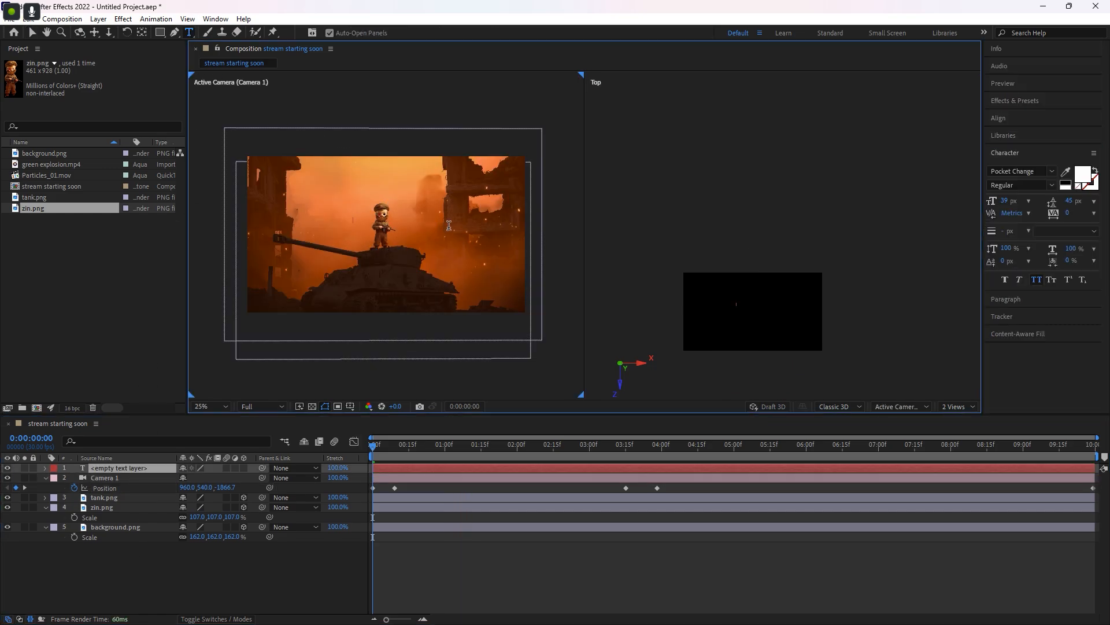
type("your name")
left_click(243, 467)
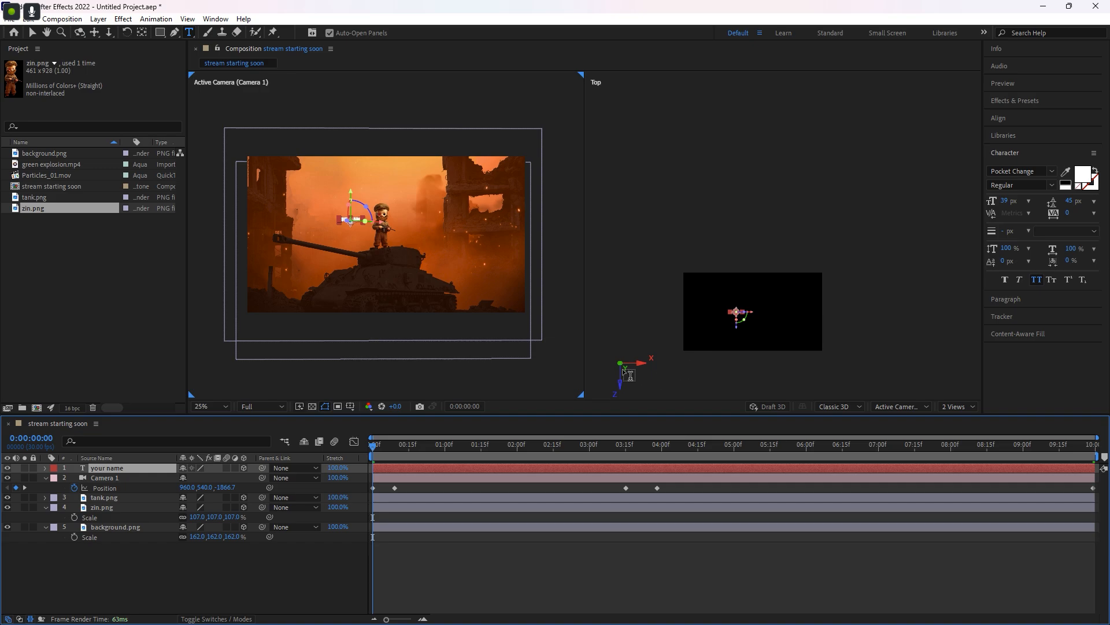
Move the "your name" text back in depth, just behind zin.png and centred on the character, and scale it to 1655%
left_click(32, 33)
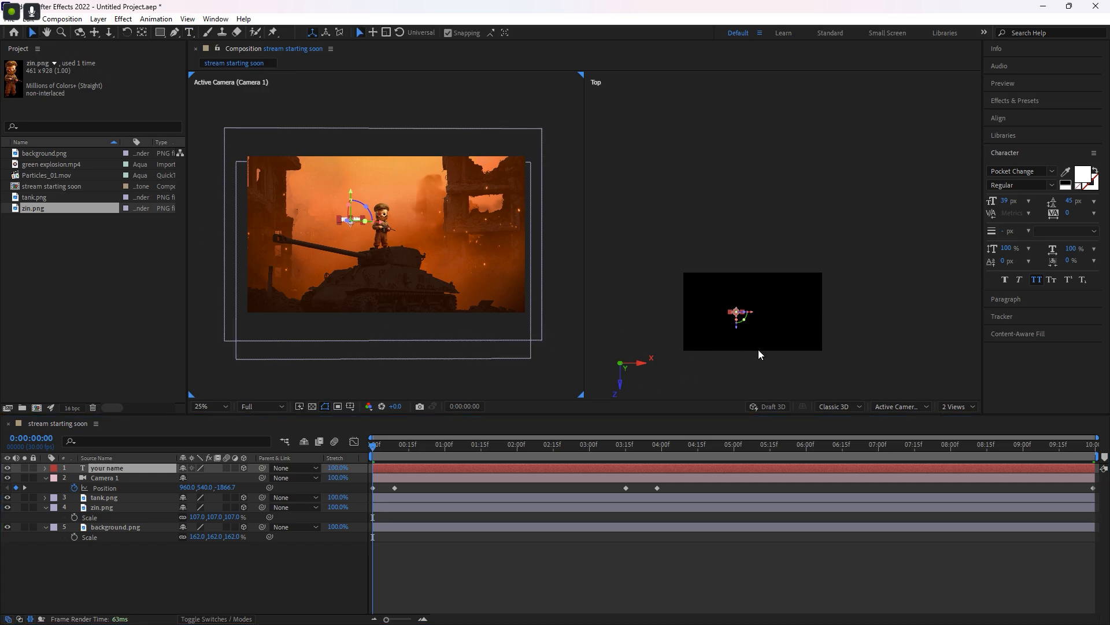
scroll(758, 350, "down", 2)
scroll(761, 343, "down", 2)
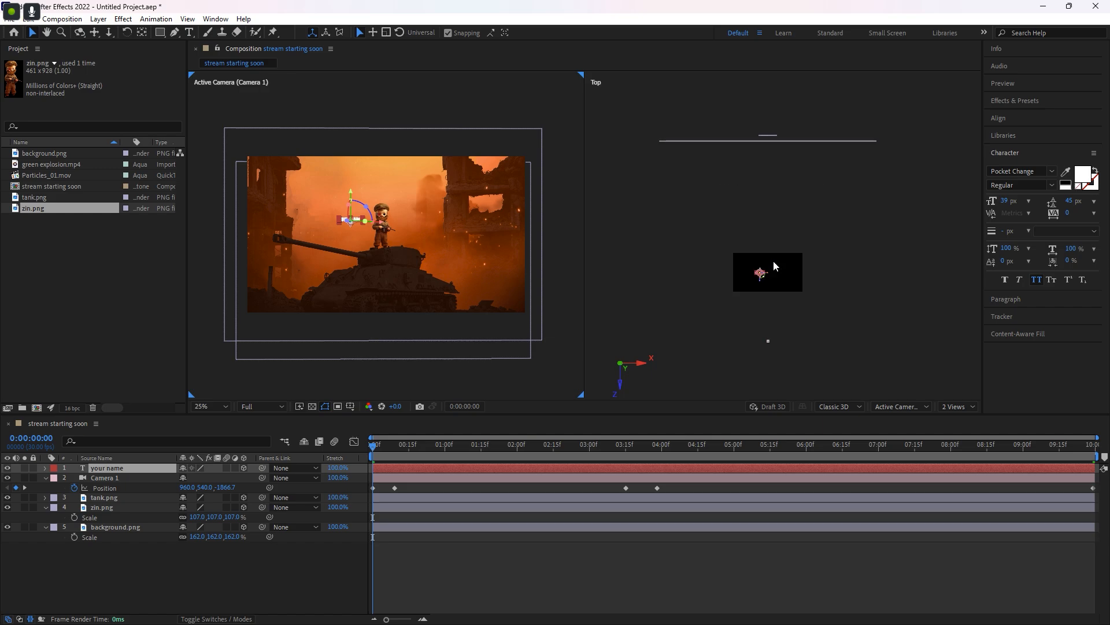
scroll(772, 262, "up", 1)
left_click_drag(827, 283, 835, 329)
left_click_drag(771, 353, 790, 200)
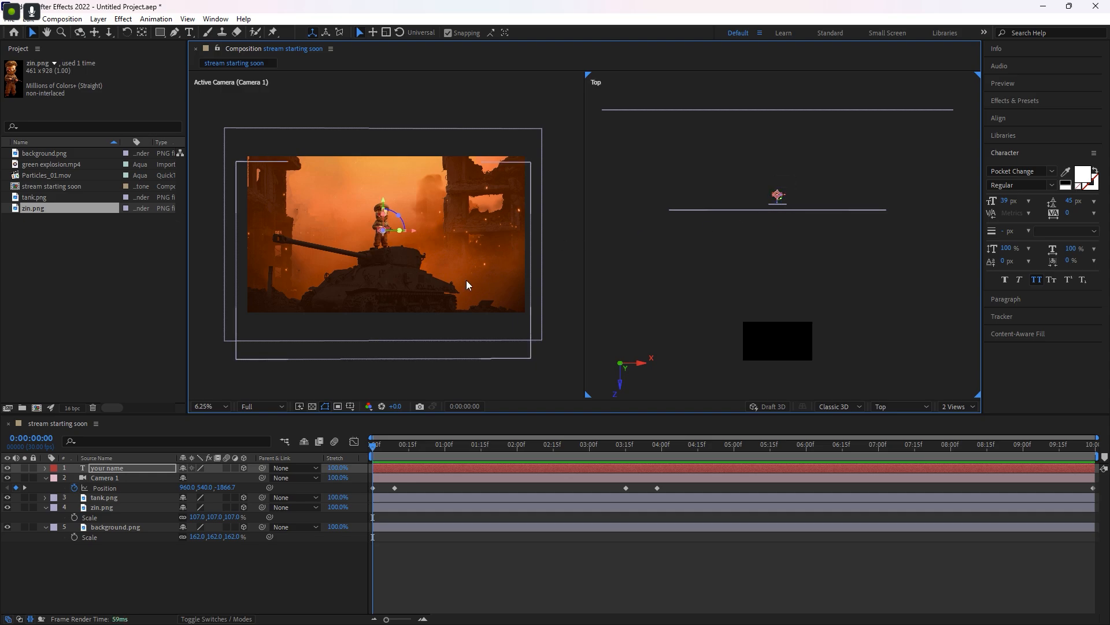
key("s")
left_click_drag(198, 479, 625, 467)
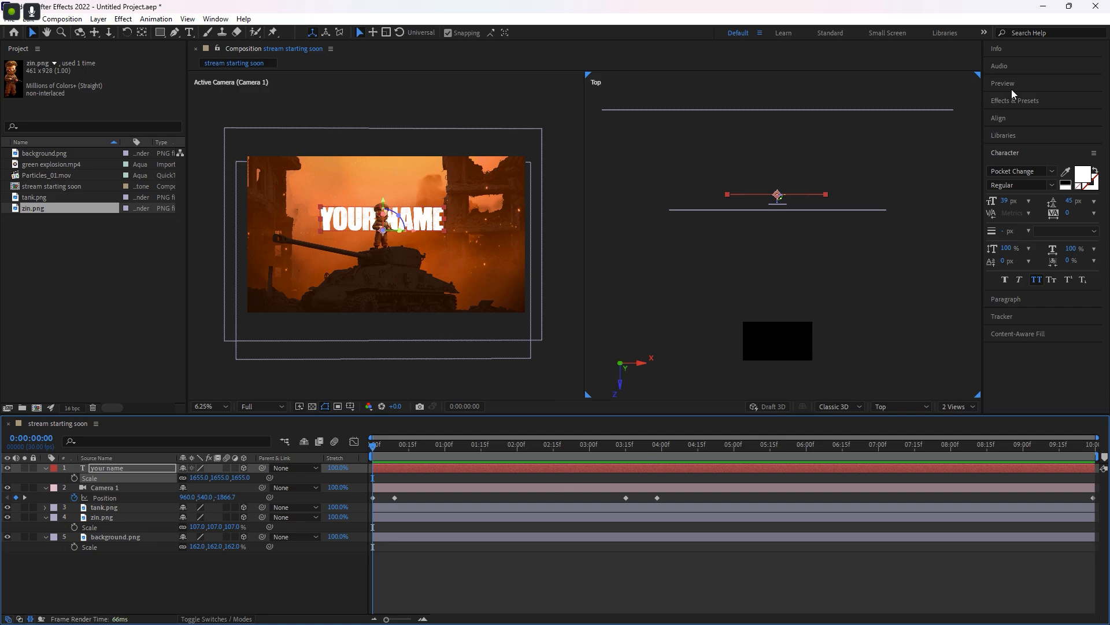
Apply the Typewriter animation preset to the "your name" layer and show the layer's keyframes
left_click(1022, 100)
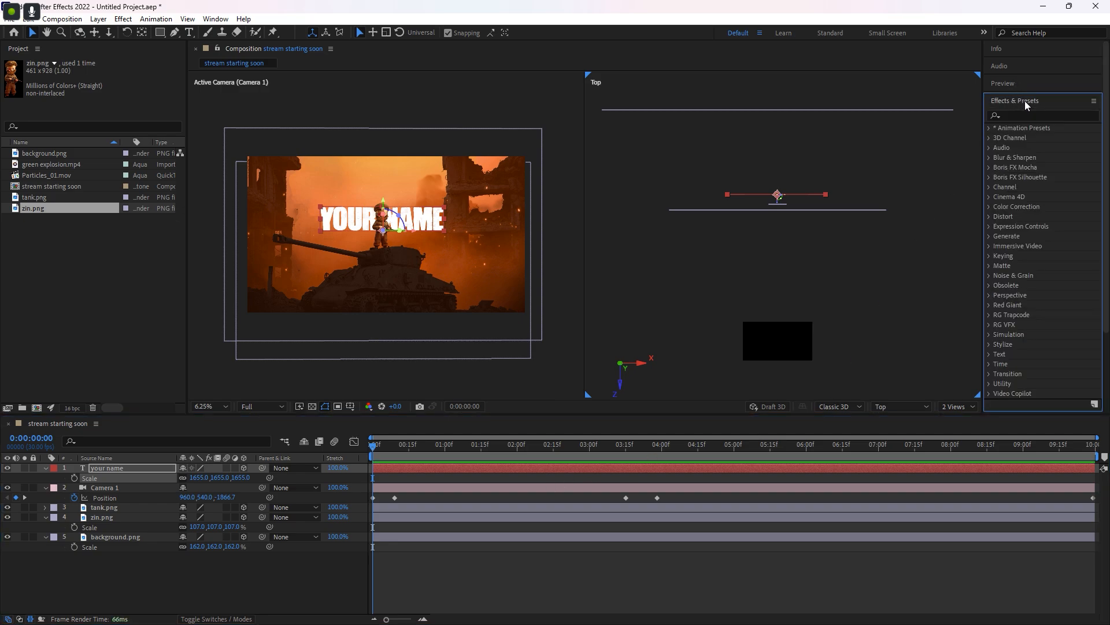
left_click(1027, 114)
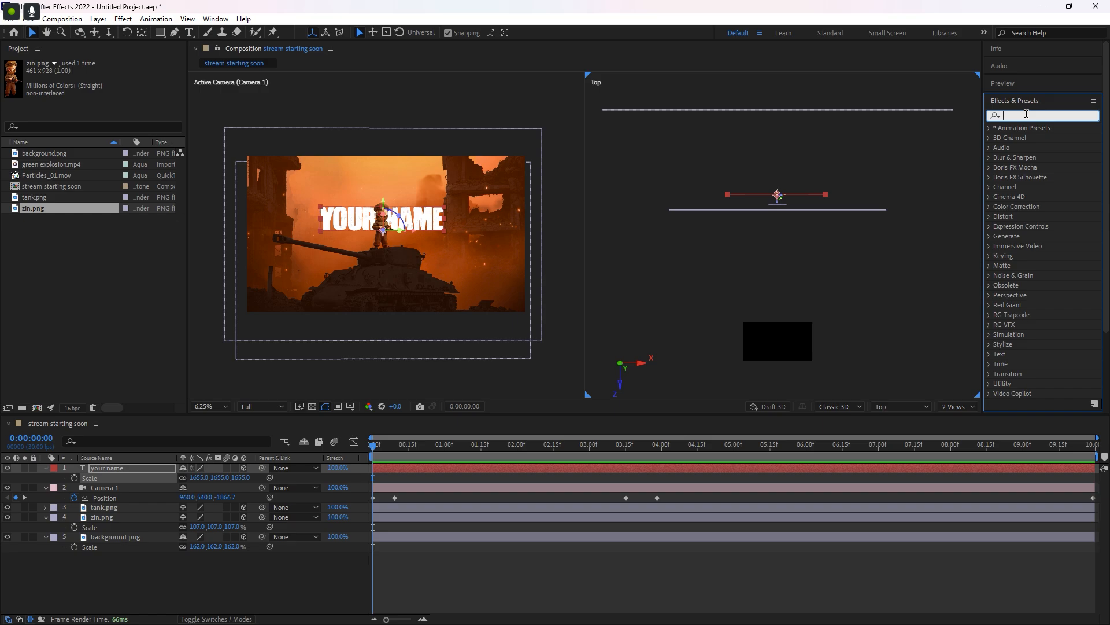
type("type")
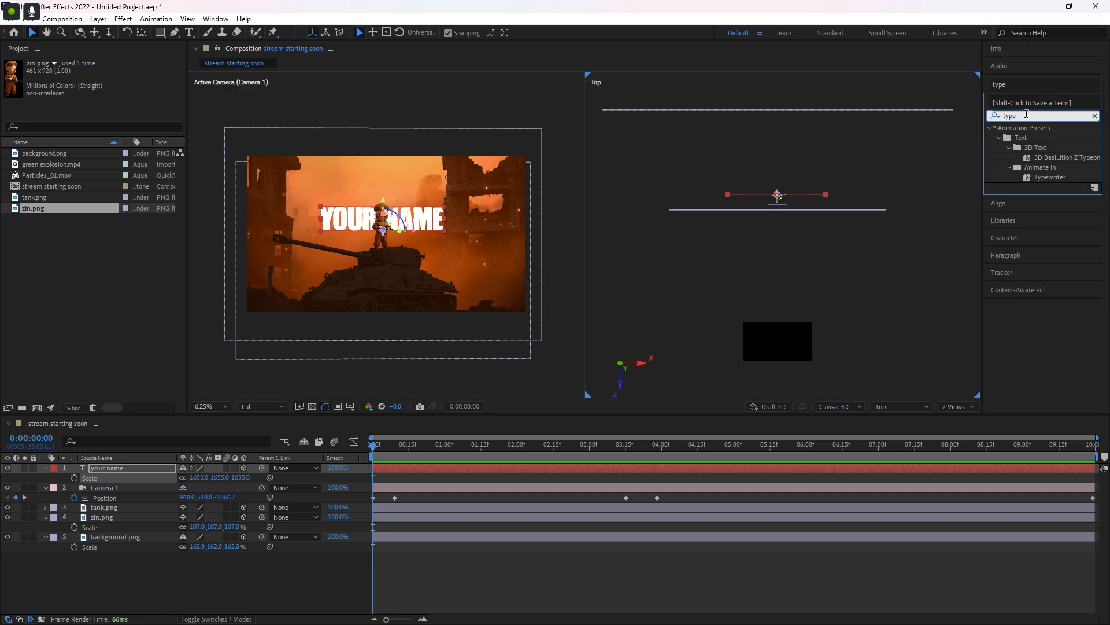
left_click_drag(1049, 177, 412, 472)
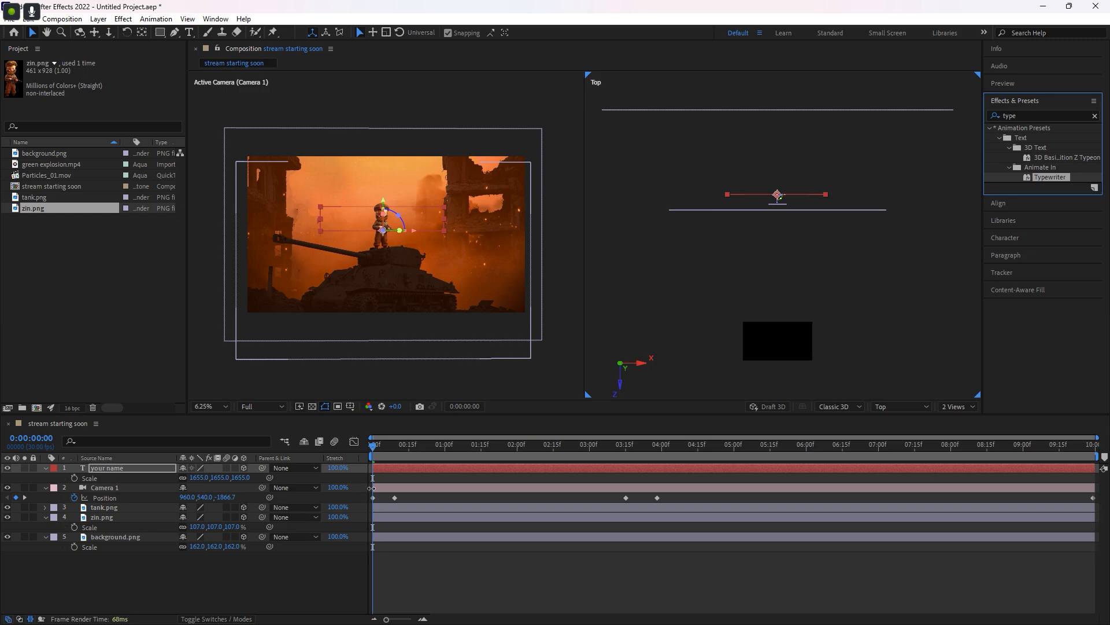
left_click(99, 469)
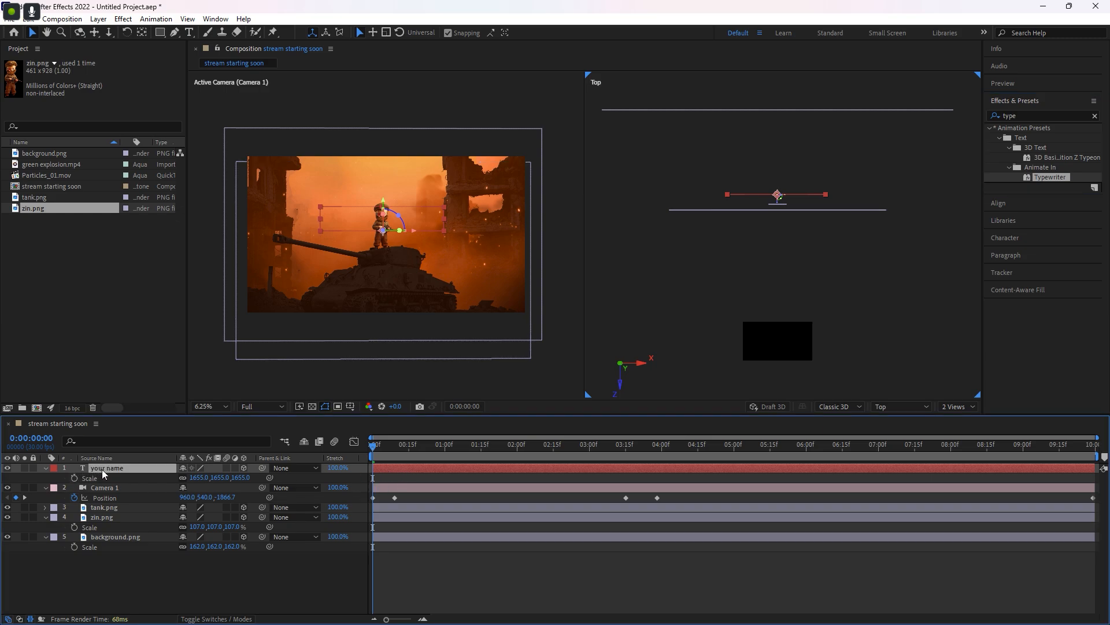
key("u")
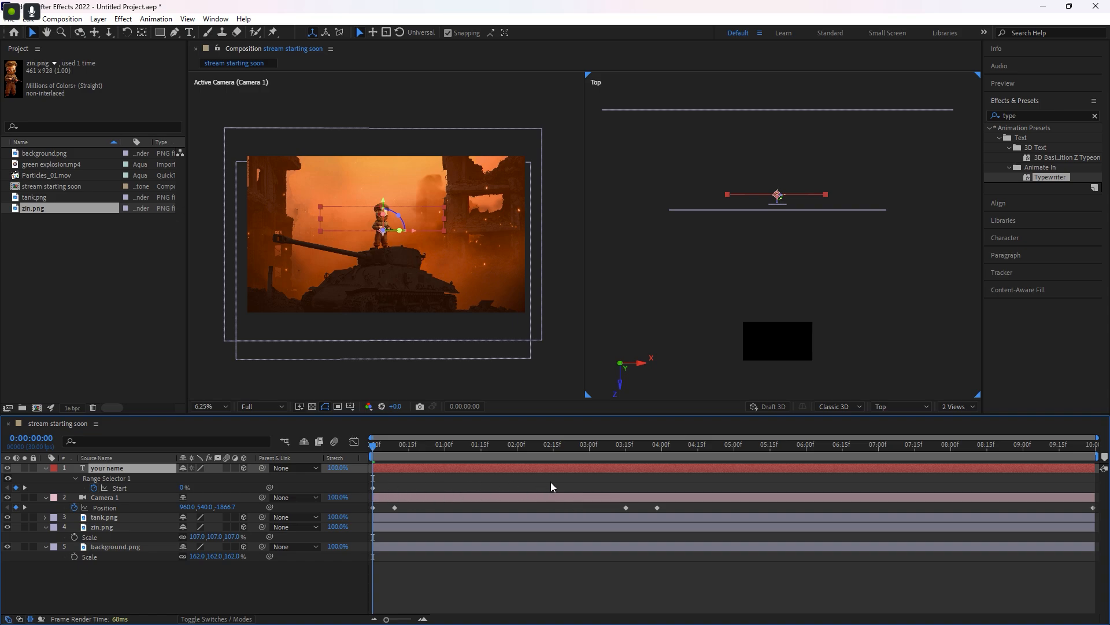
Retime the "your name" Typewriter keyframes to the opening camera move and fade its opacity from 100% at 0:00:03:15 to 0% at 0:00:03:21
left_click_drag(553, 487, 382, 491)
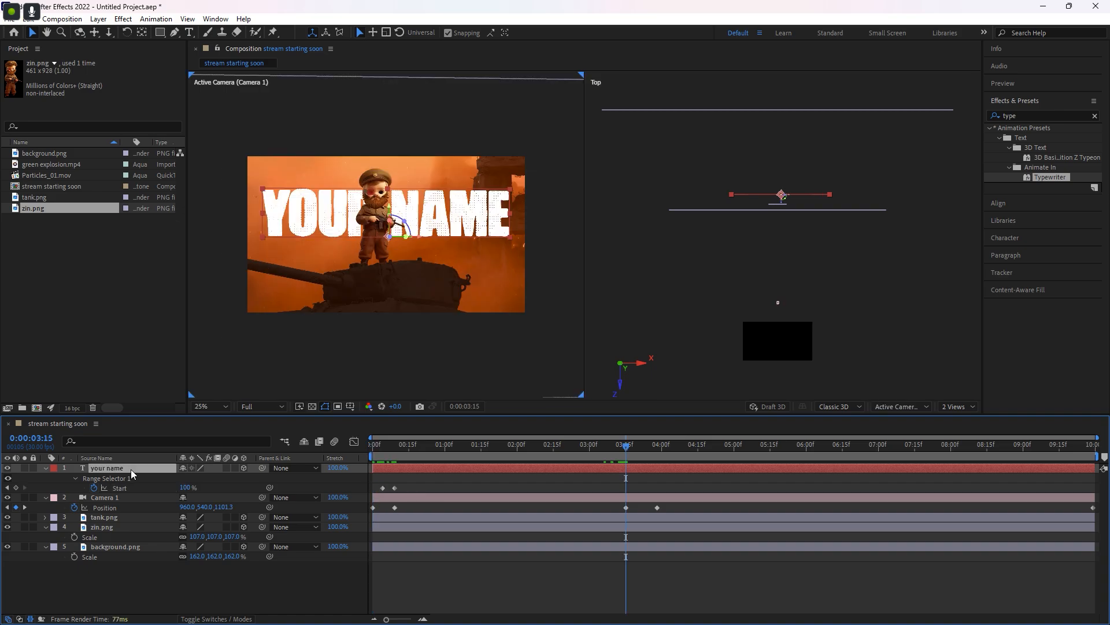
key("t")
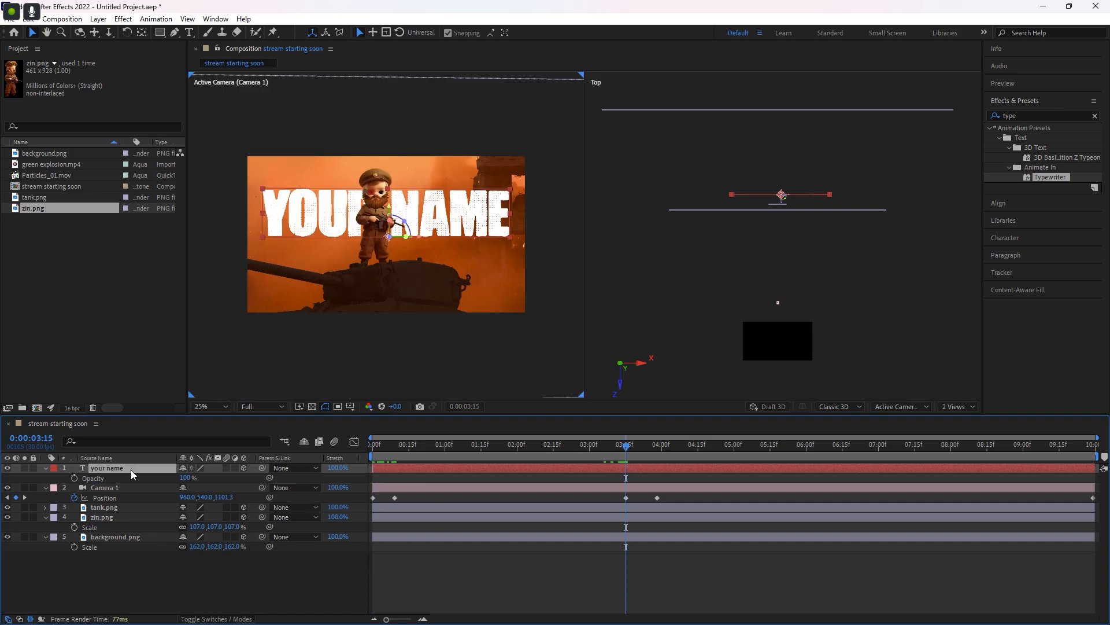
left_click(75, 479)
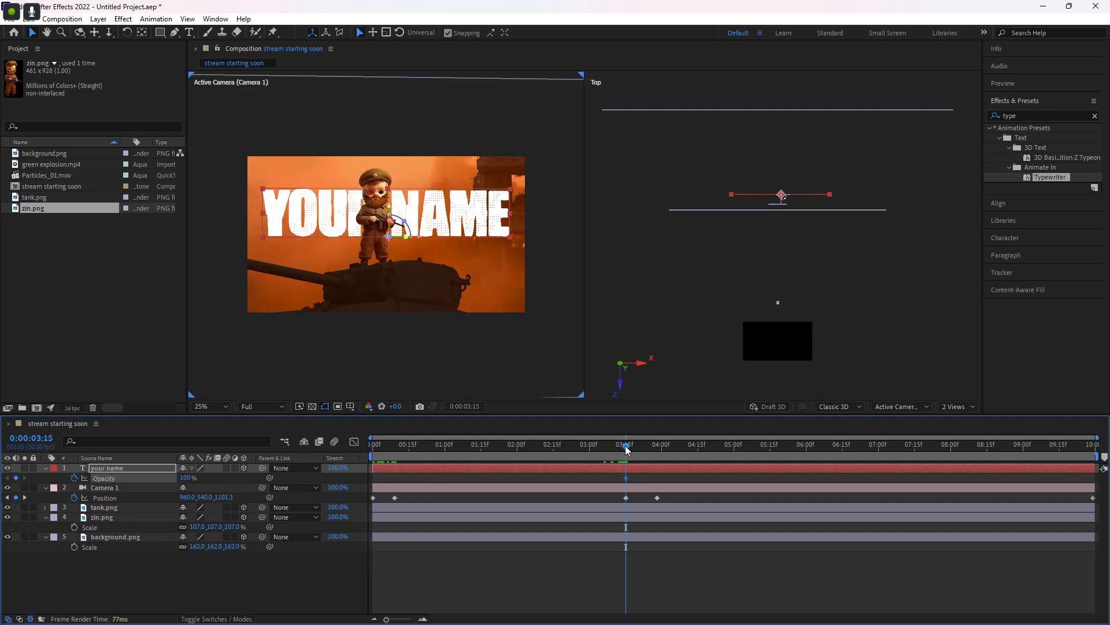
left_click_drag(628, 450, 642, 454)
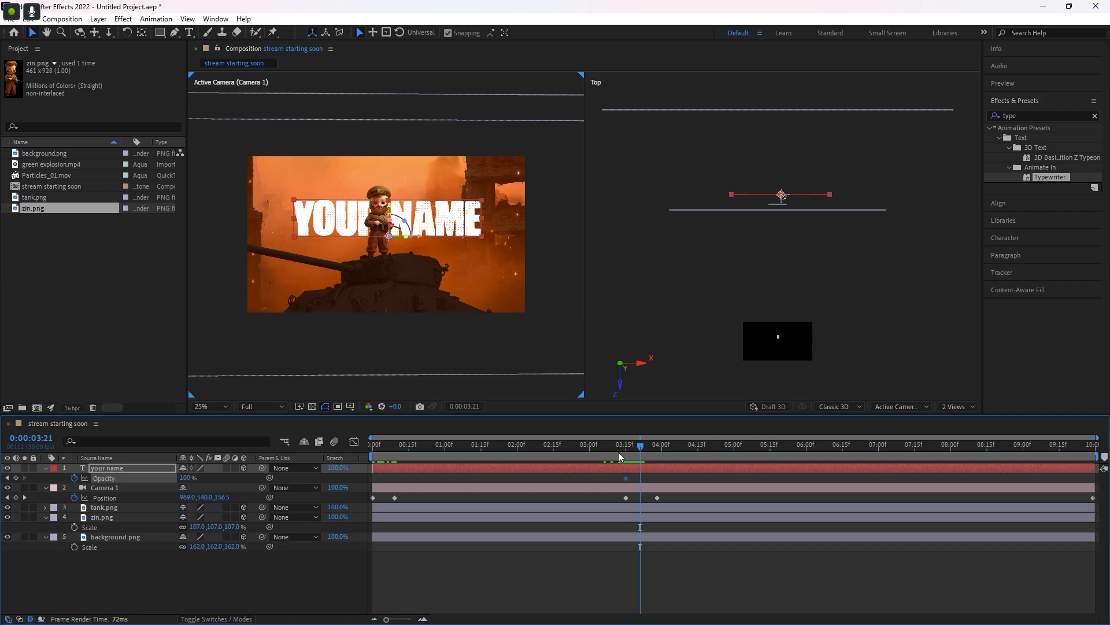
left_click(185, 478)
type("0")
key("Return")
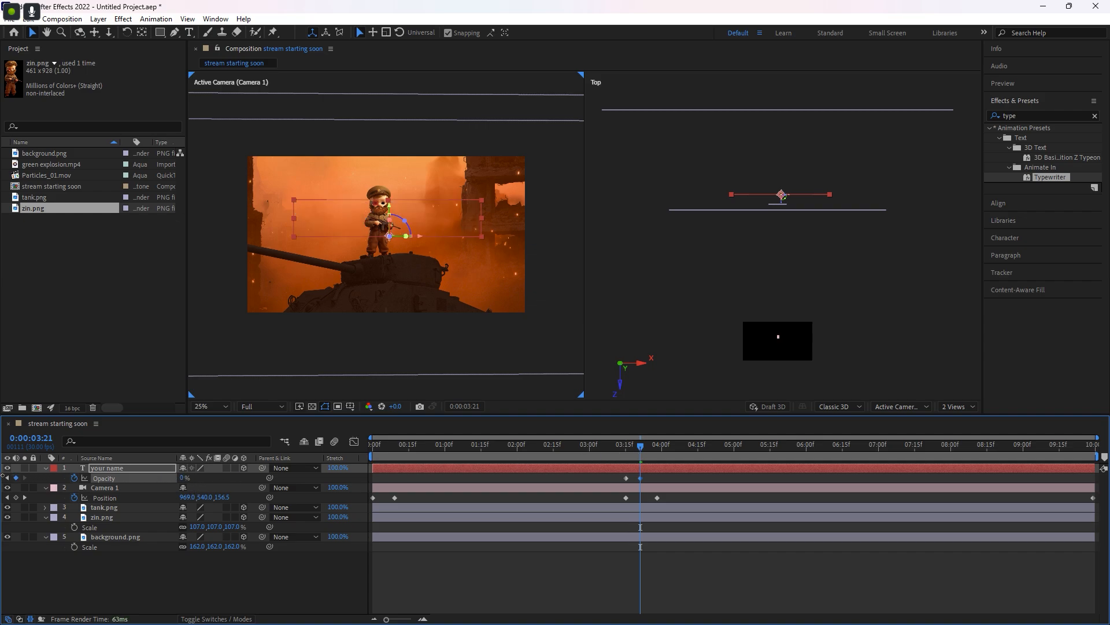
left_click(375, 447)
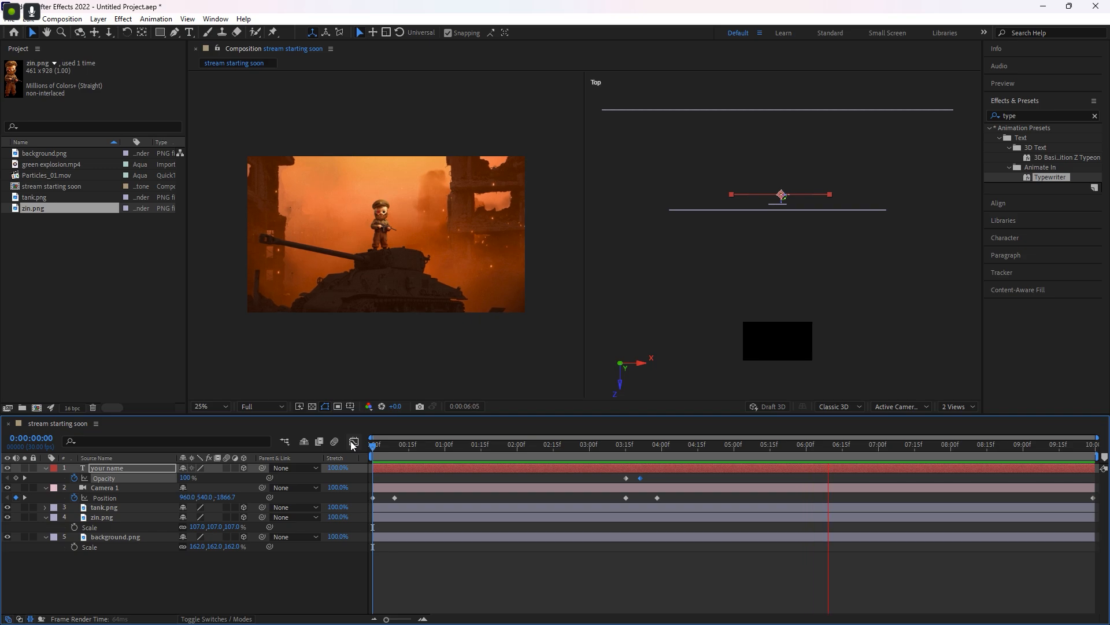
Add a "stream starting soon" text layer below the character in the camera view and make it a 3D layer
left_click_drag(613, 447, 678, 455)
key("ctrl+t")
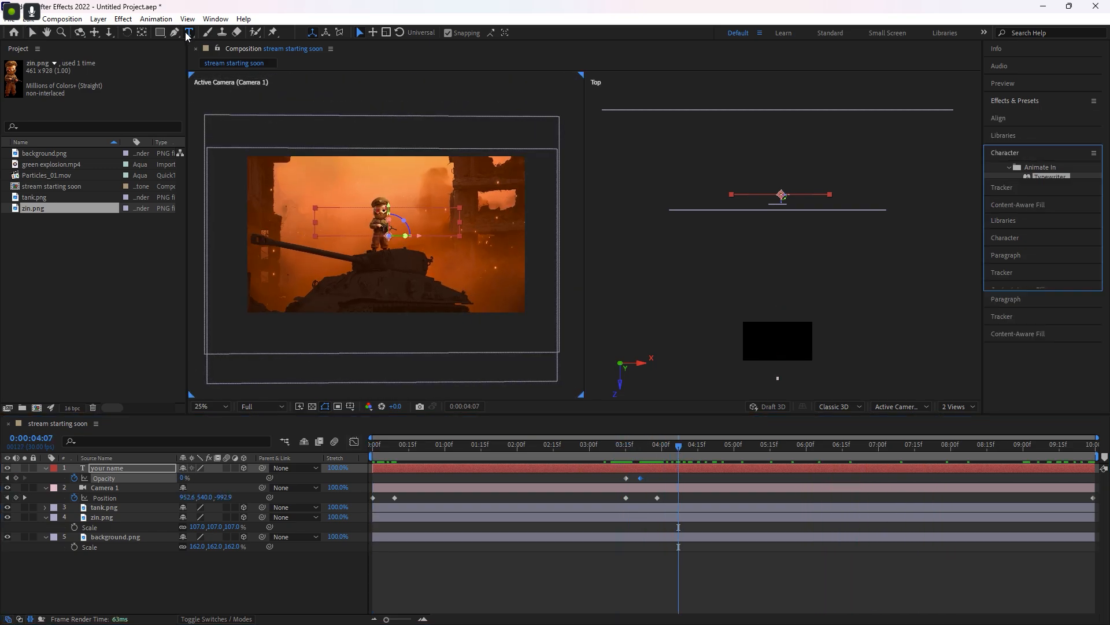
left_click(329, 247)
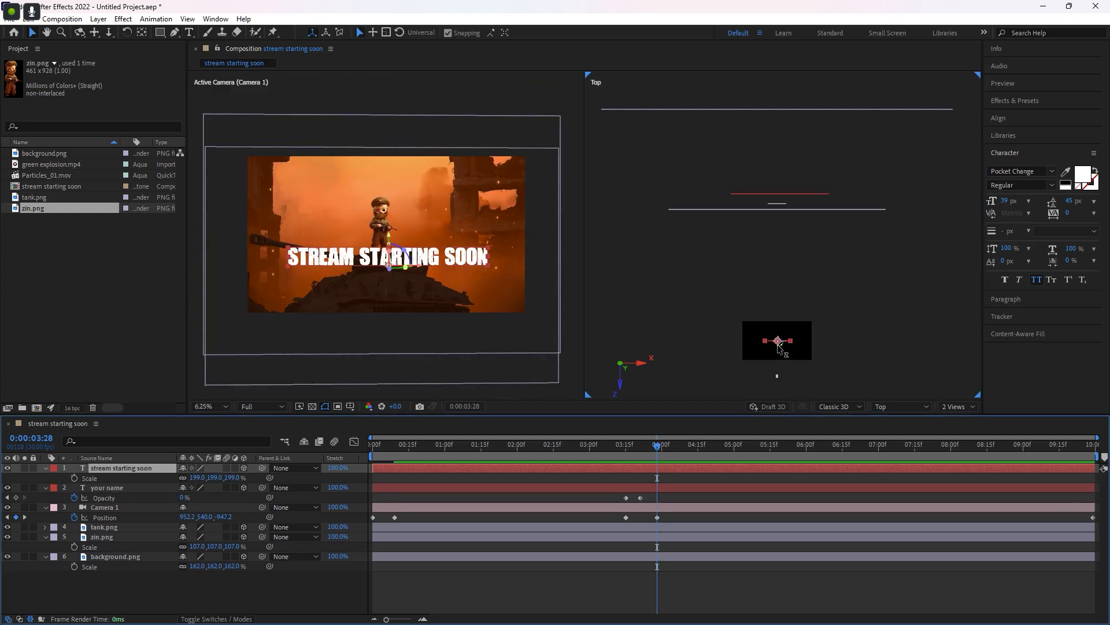
Move the "stream starting soon" text back in depth, scale it to 598%, and lower it onto the tank
left_click_drag(777, 341, 771, 268)
key("p")
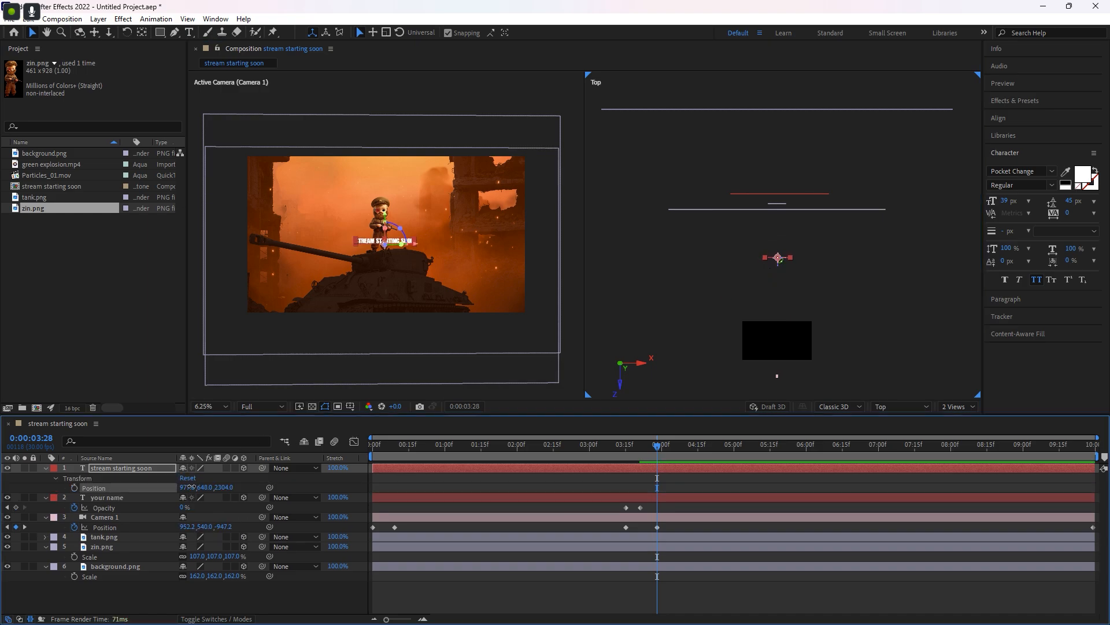
key("s")
left_click_drag(196, 478, 406, 458)
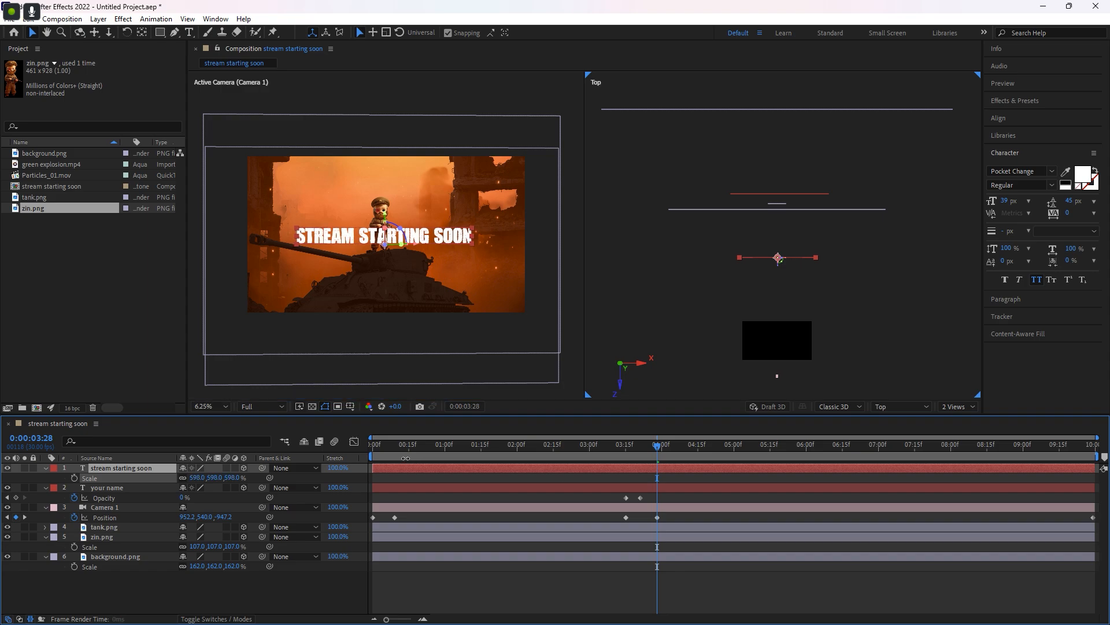
left_click_drag(385, 221, 384, 259)
Apply the Typewriter preset to "stream starting soon" at 0:00:03:15 and move its ending Start keyframe to about 0:00:03:21
key("j")
key("j")
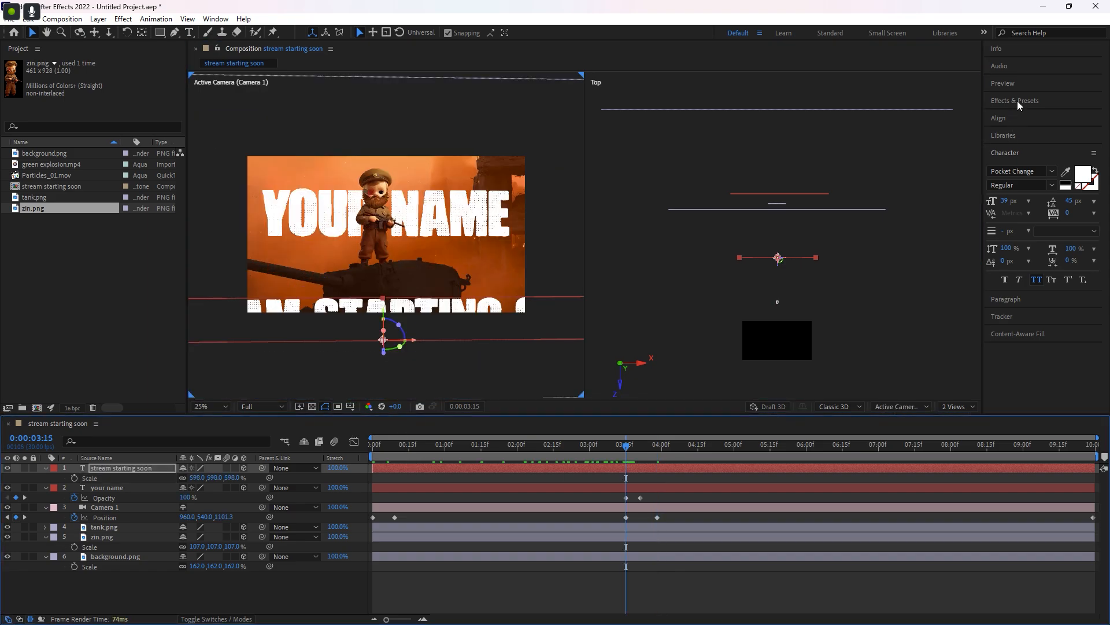
left_click(1019, 105)
left_click_drag(1049, 177, 160, 467)
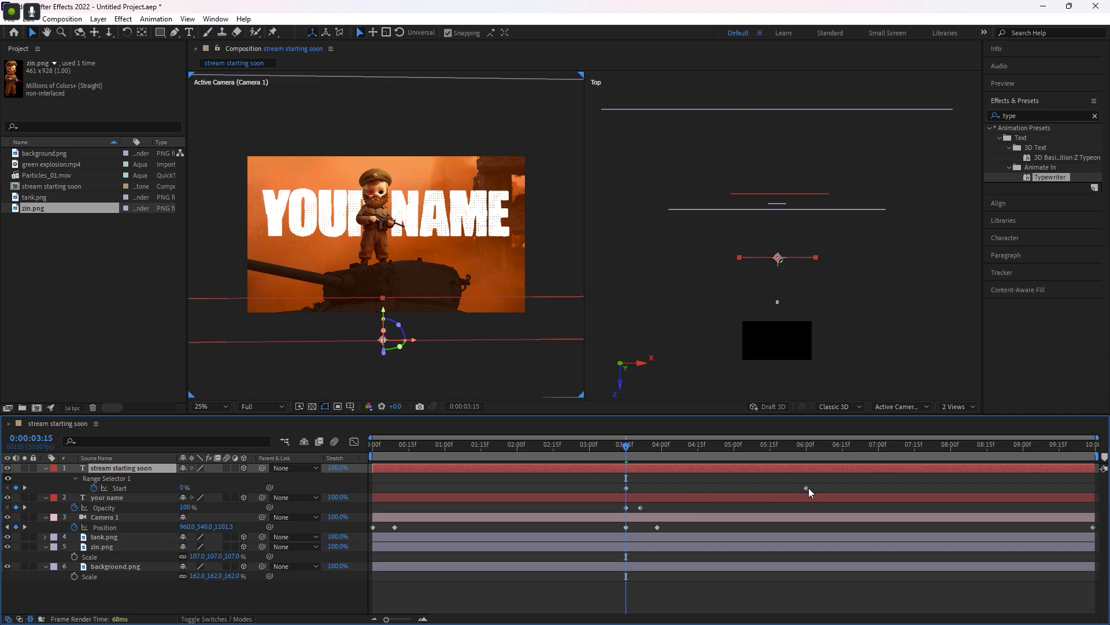
left_click_drag(807, 488, 641, 492)
Fade the "stream starting soon" opacity from 100% at 0:00:09:15 to 0% at 0:00:09:26 and preview the ending
left_click_drag(1038, 450, 1060, 467)
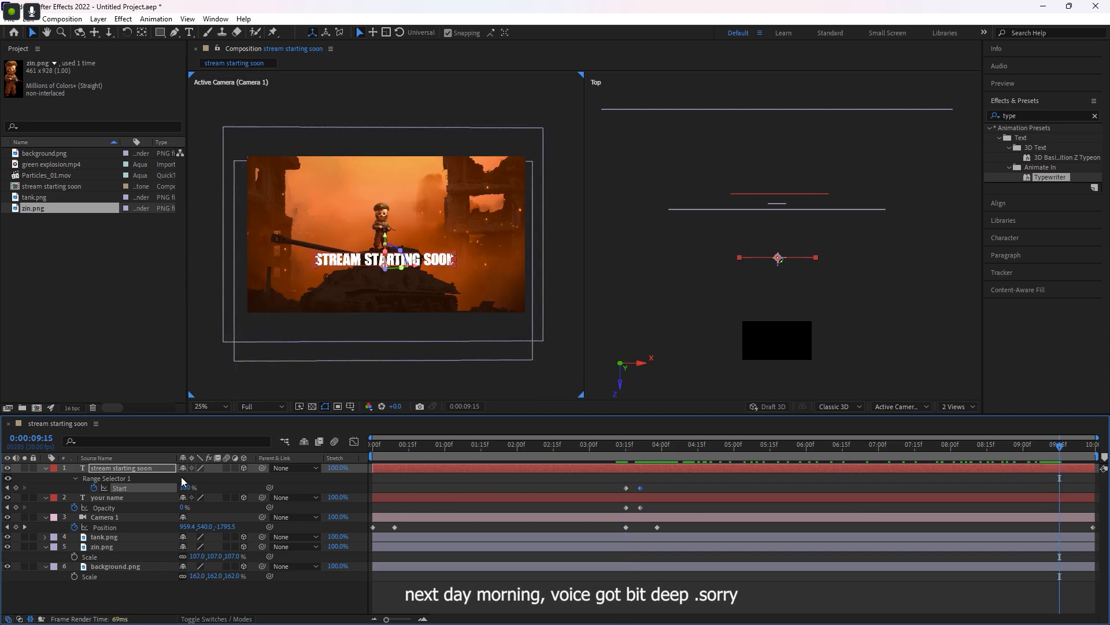
left_click(140, 467)
key("t")
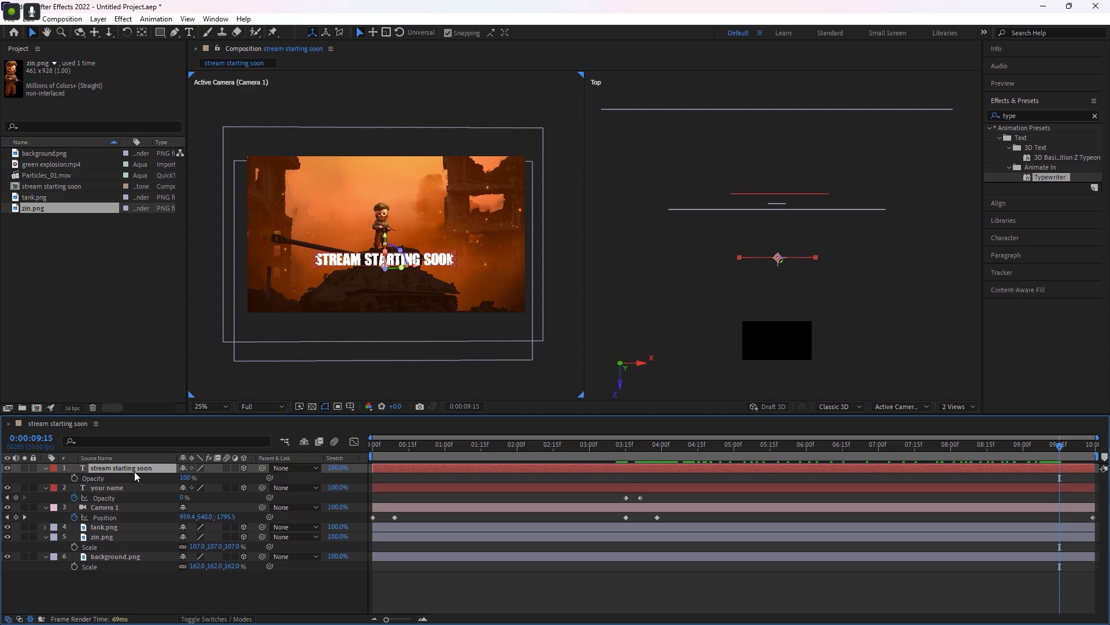
left_click(74, 478)
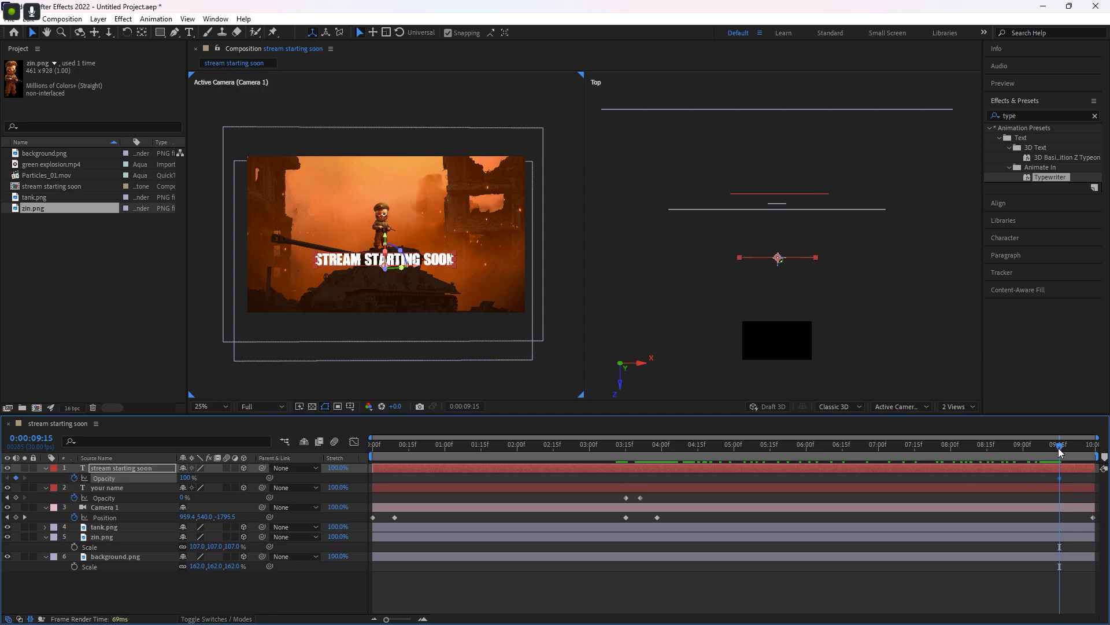
left_click_drag(1060, 451, 1086, 450)
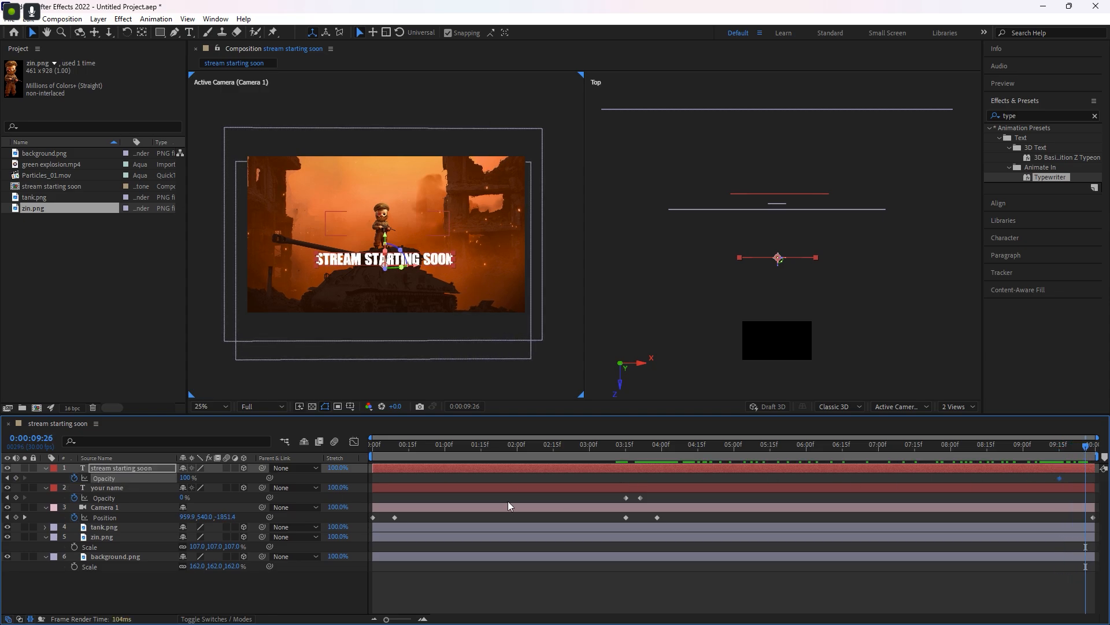
left_click_drag(185, 478, 78, 480)
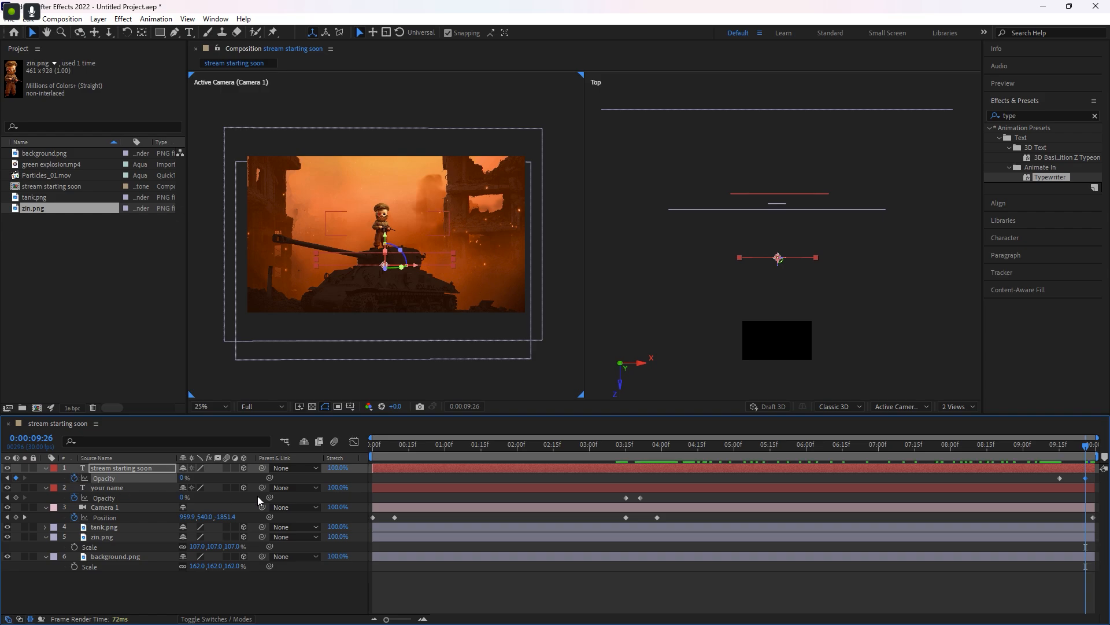
left_click_drag(1093, 450, 1055, 450)
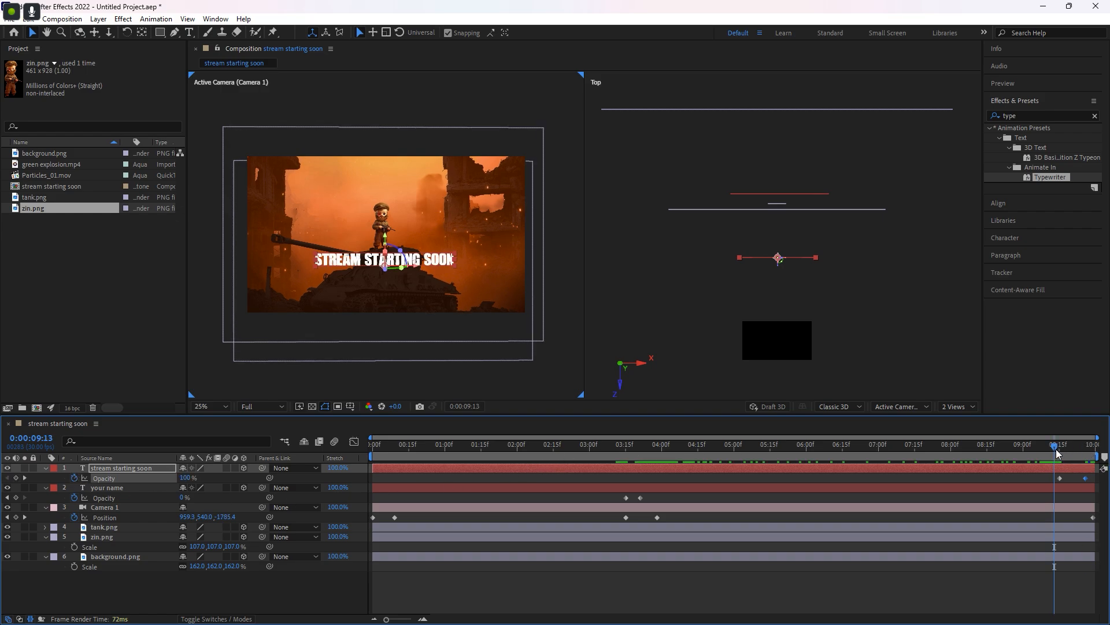
key("space")
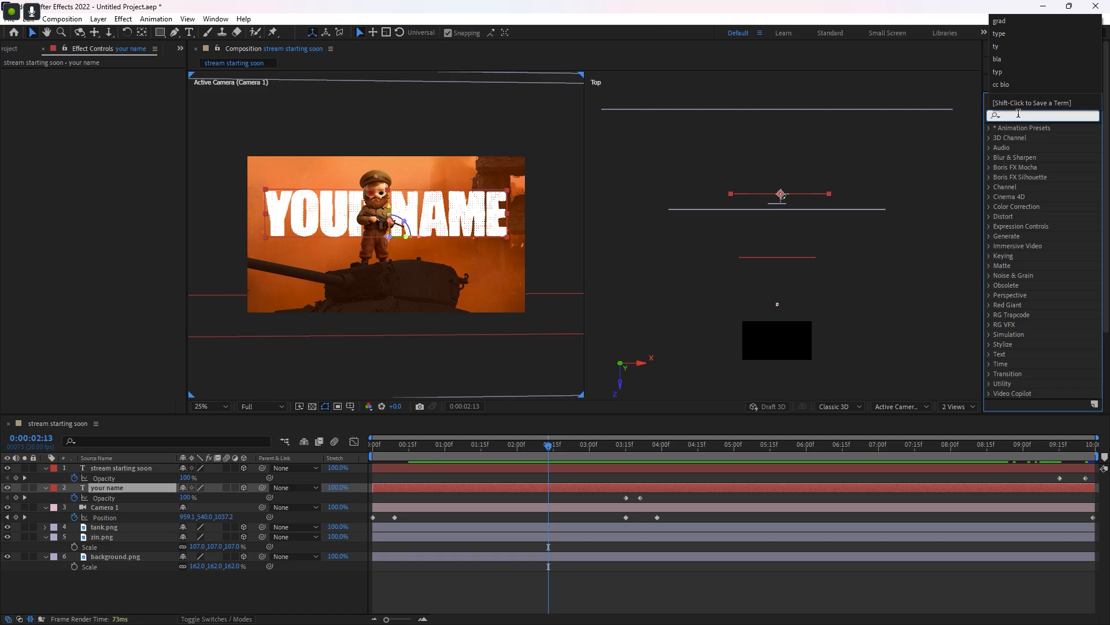
Apply Gradient Ramp to the "your name" layer, sample its start and end colors from the scene, and swap them
type("g")
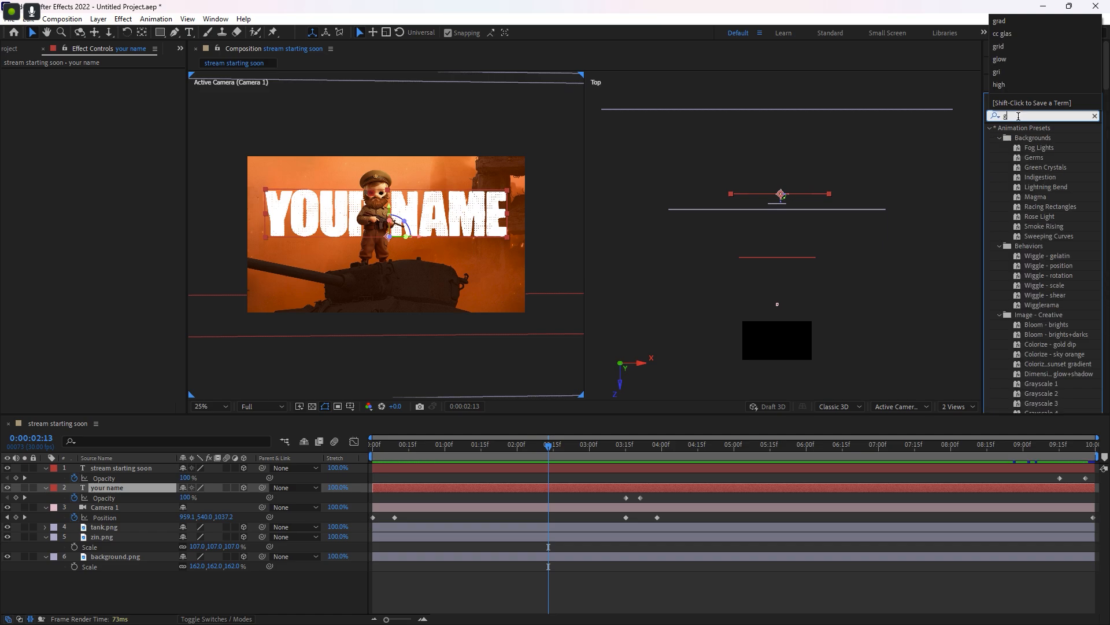
type("rad")
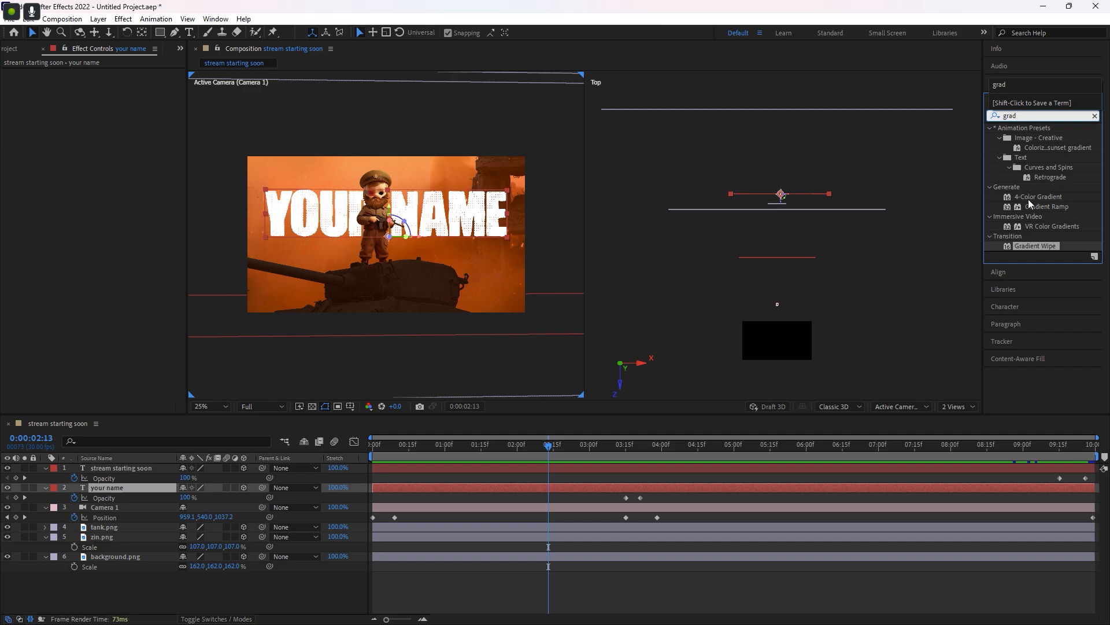
left_click_drag(1035, 206, 119, 491)
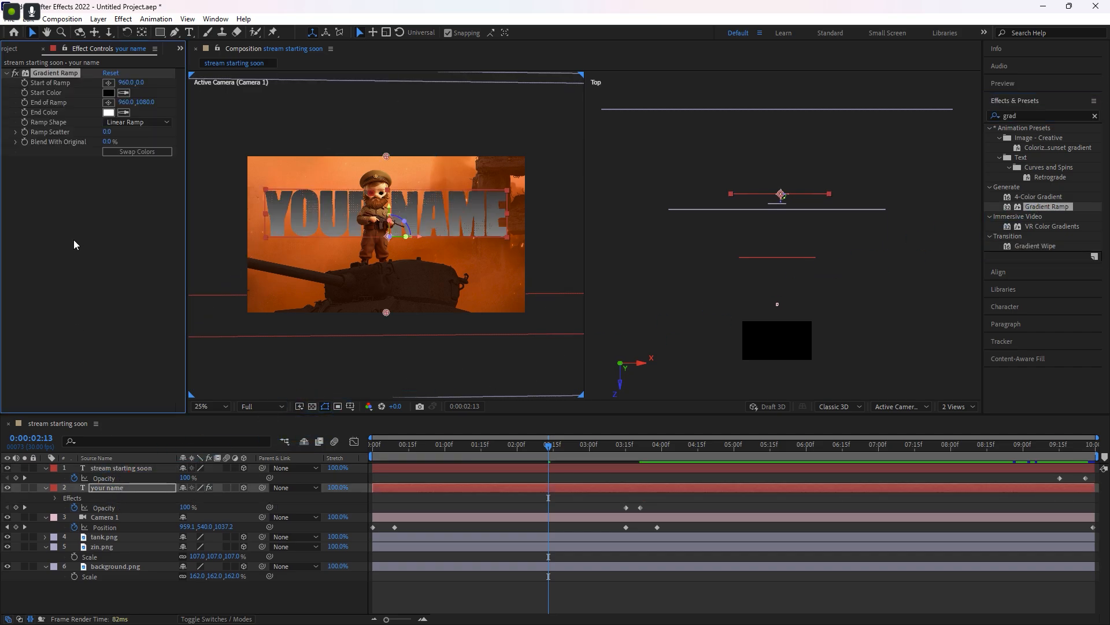
left_click(123, 93)
left_click(377, 299)
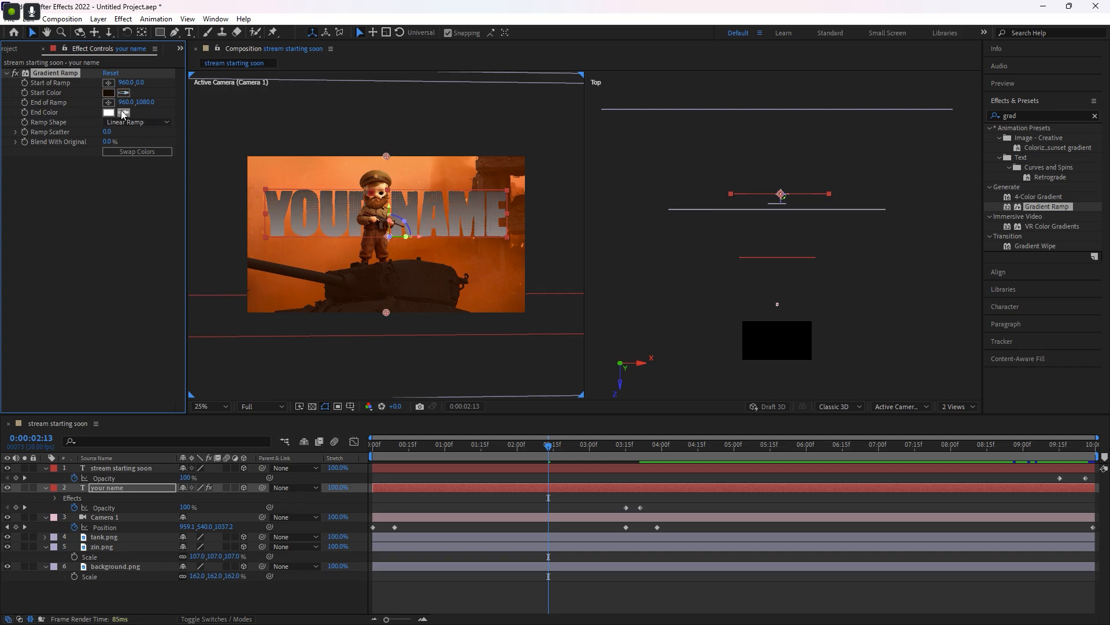
left_click(329, 278)
left_click(105, 148)
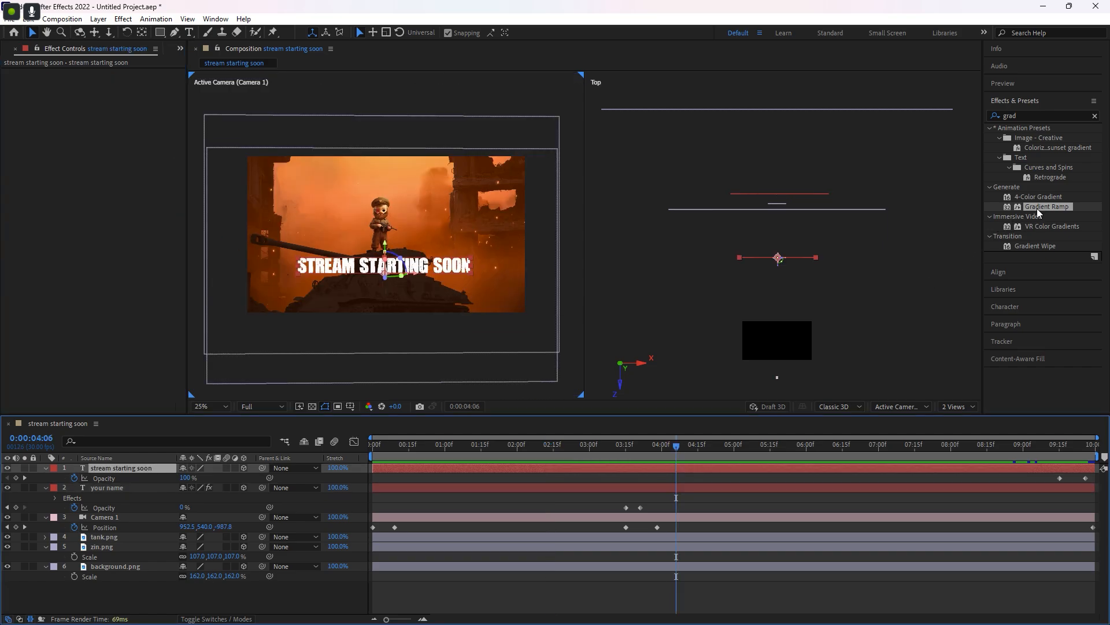
Apply Gradient Ramp to the "stream starting soon" layer, placing End of Ramp at 980, 880 and Start of Ramp above the text
left_click_drag(1038, 213, 137, 469)
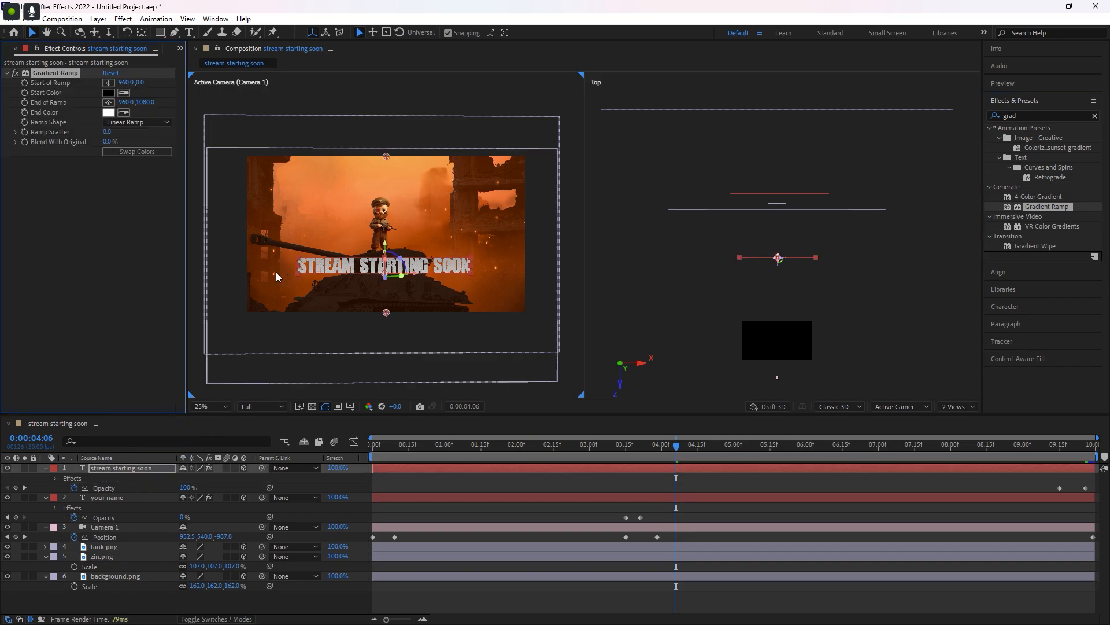
key("period")
key("comma")
left_click_drag(387, 312, 389, 283)
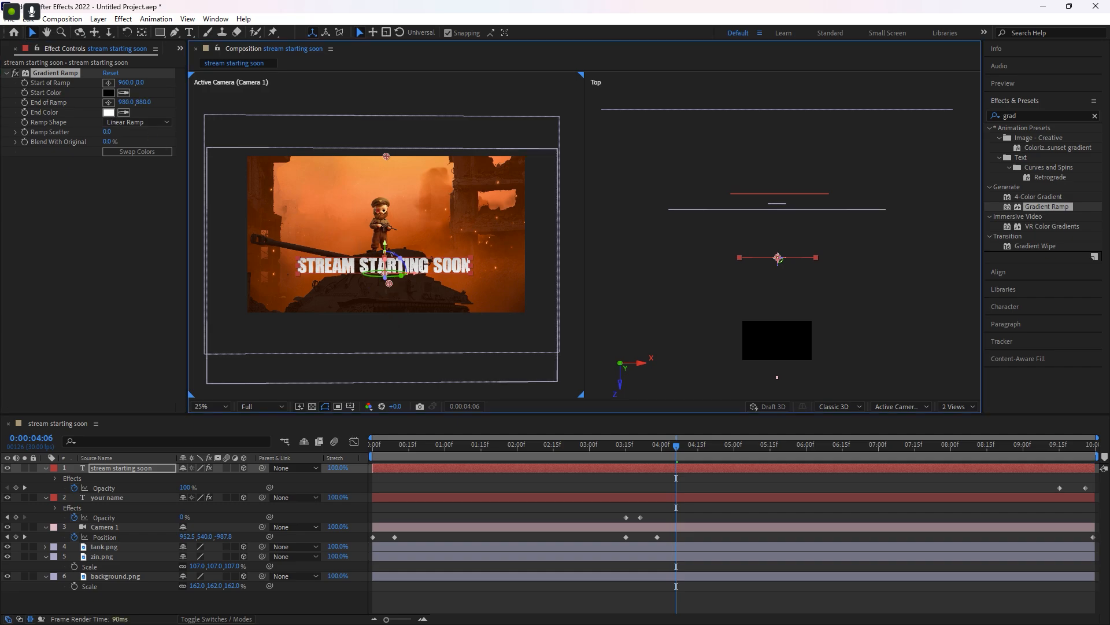
left_click_drag(386, 156, 384, 199)
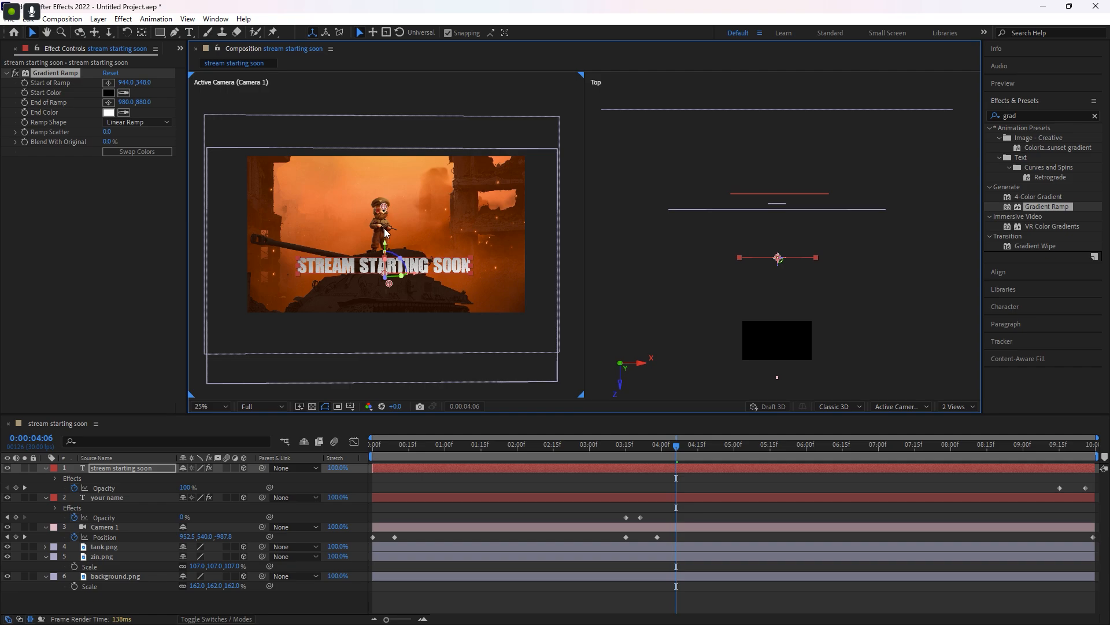
left_click_drag(384, 207, 383, 172)
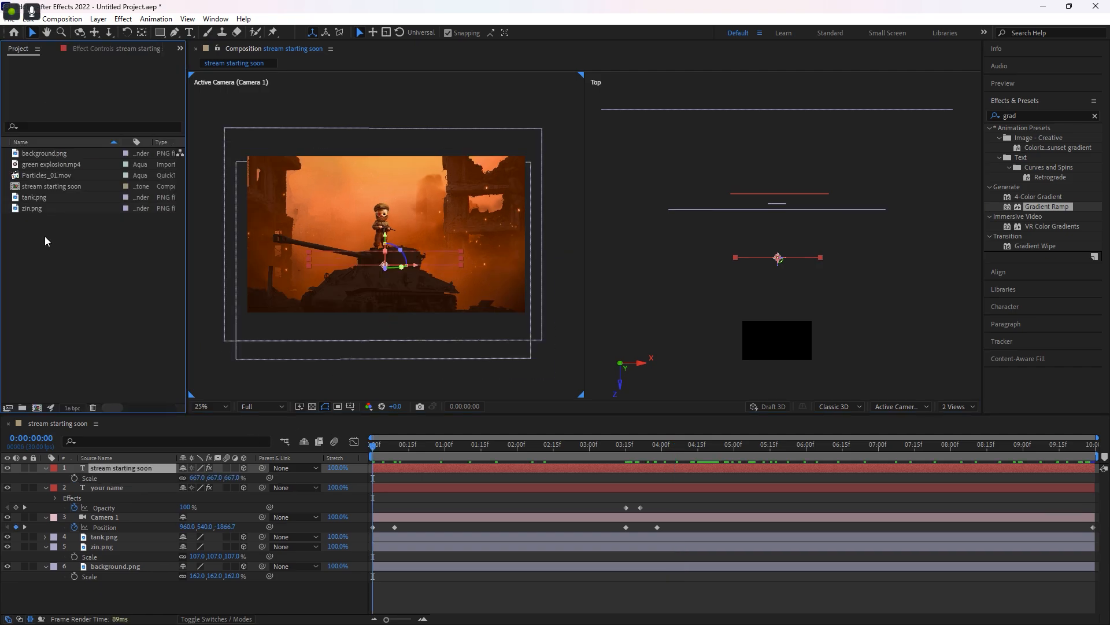
Set the out point of green explosion.mp4 to 0:00:04:01 and add the clip as the top layer of the composition
double_click(42, 166)
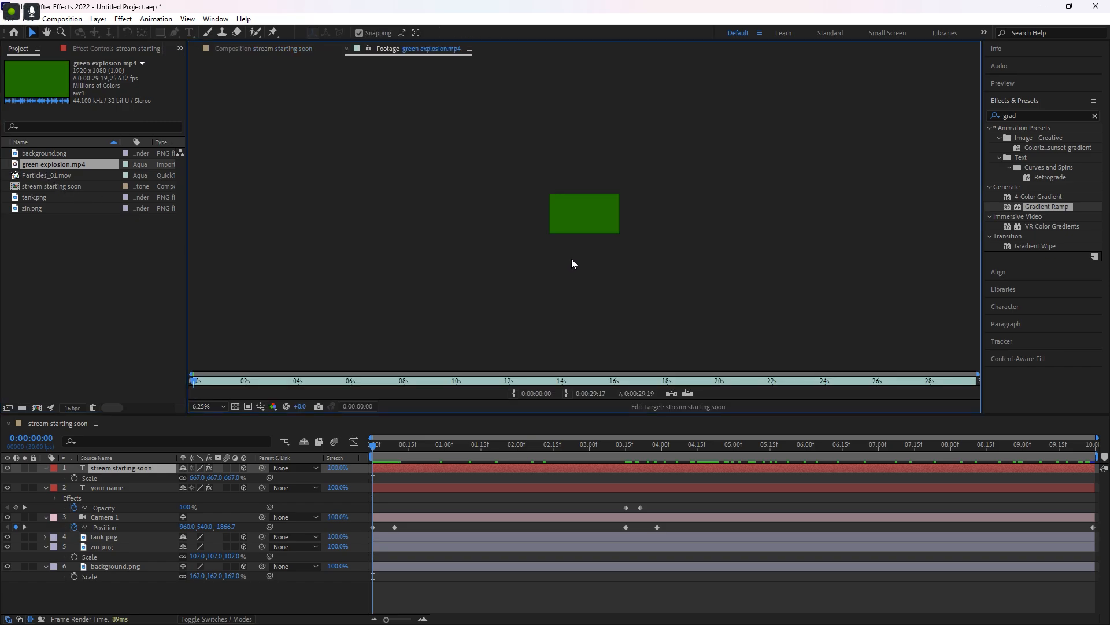
left_click_drag(196, 386, 293, 390)
left_click(567, 394)
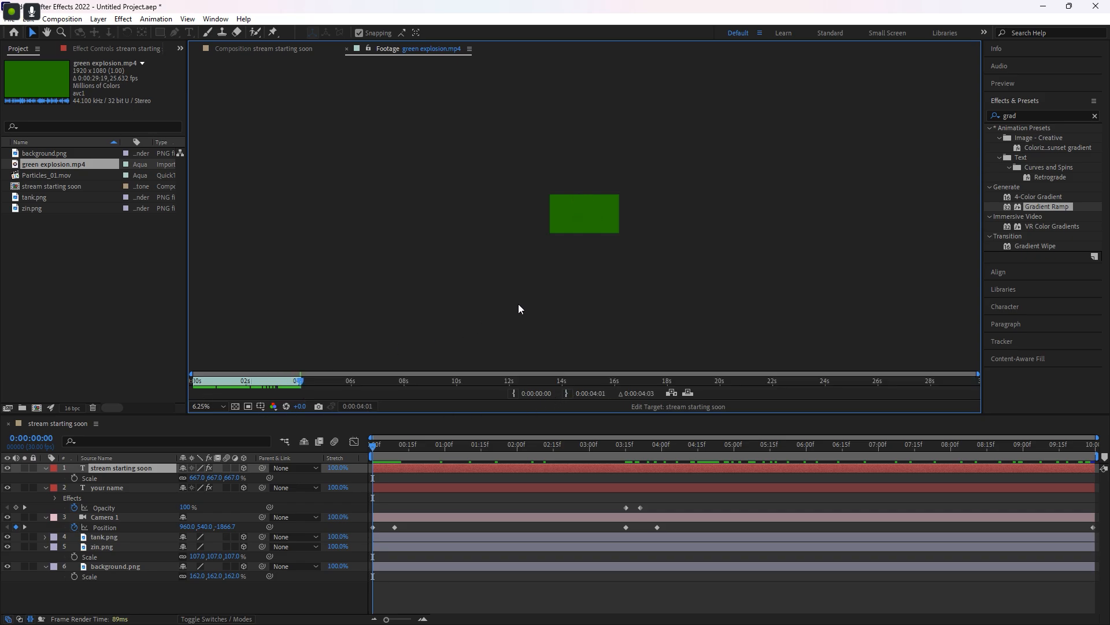
left_click_drag(33, 162, 106, 467)
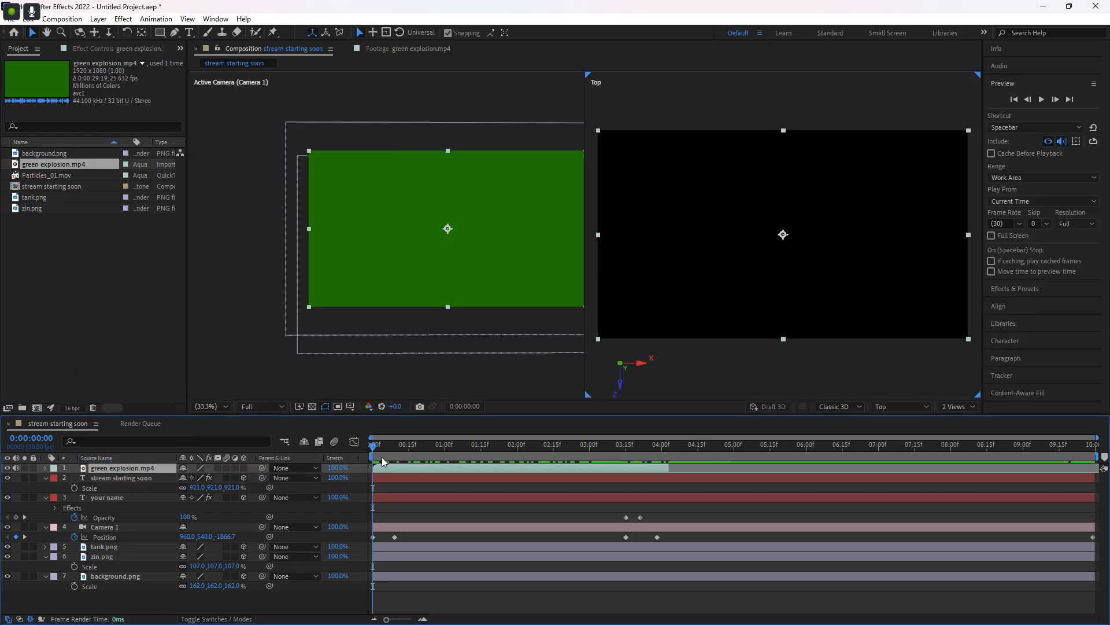
Find Primatte Keyer 6 among the effects and apply it to the green explosion.mp4 layer with the smoke in view
left_click_drag(384, 457, 599, 459)
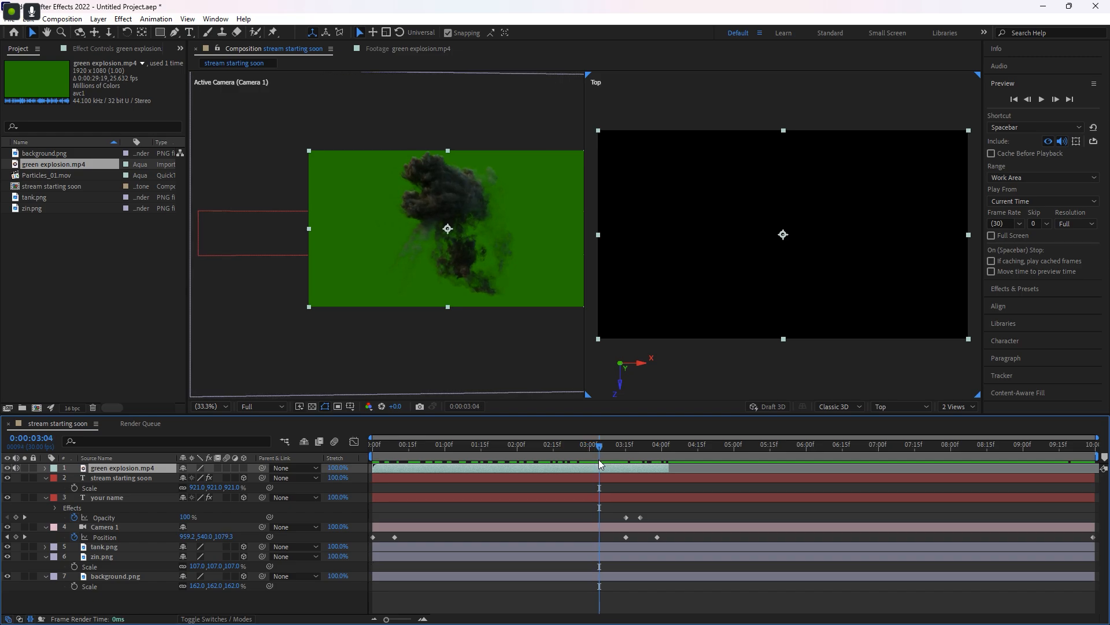
left_click(1018, 288)
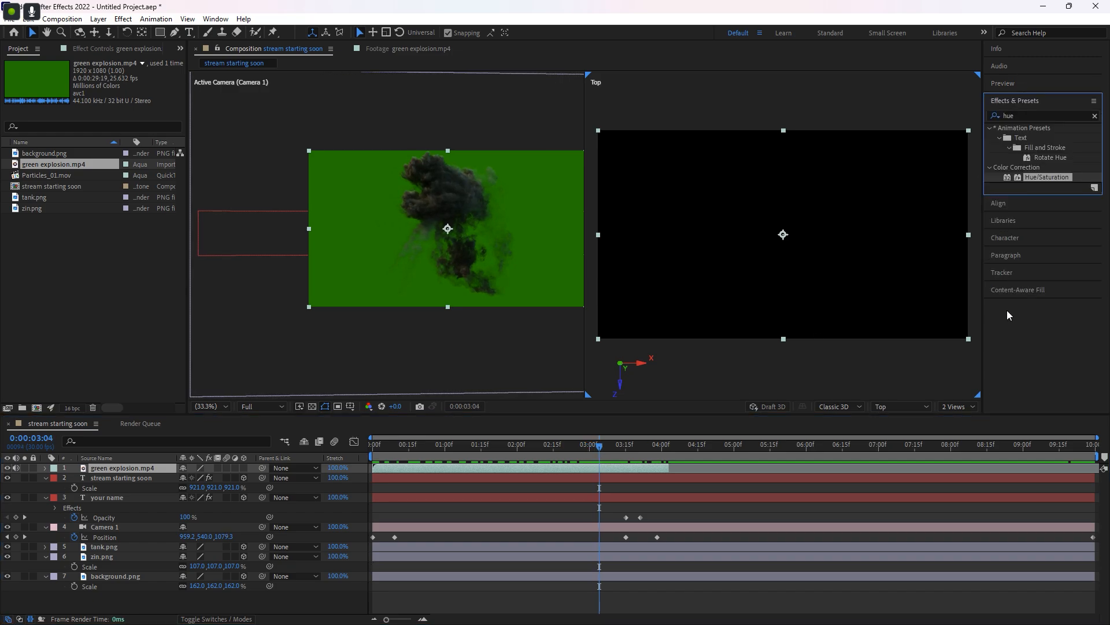
left_click(1031, 116)
key("BackSpace")
key("BackSpace")
key("BackSpace")
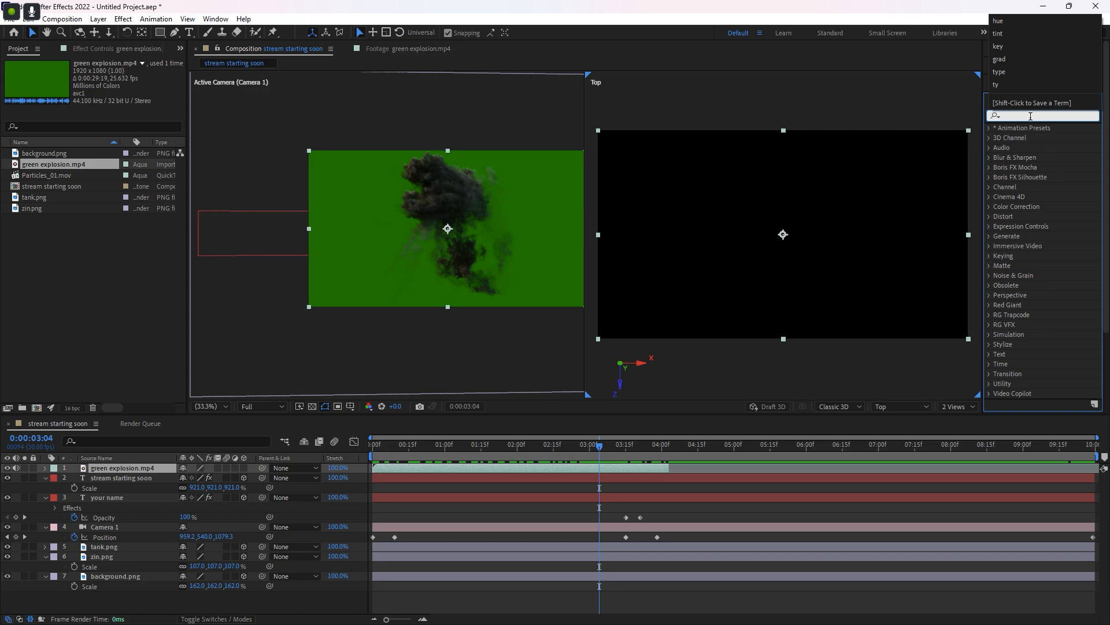
type("key")
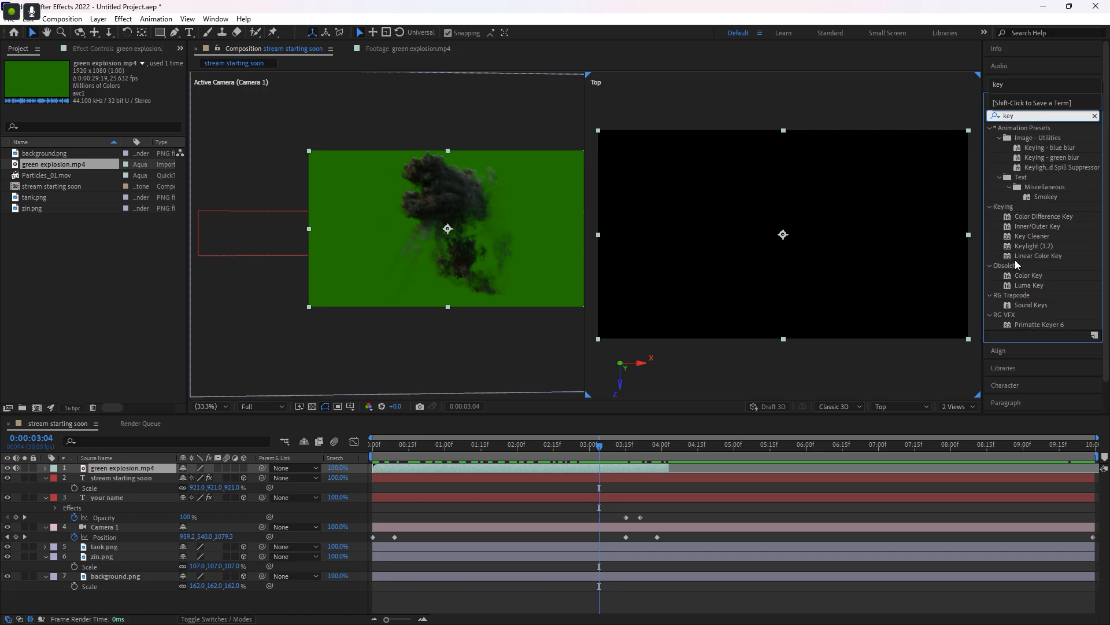
left_click(1038, 324)
left_click_drag(1036, 324, 151, 471)
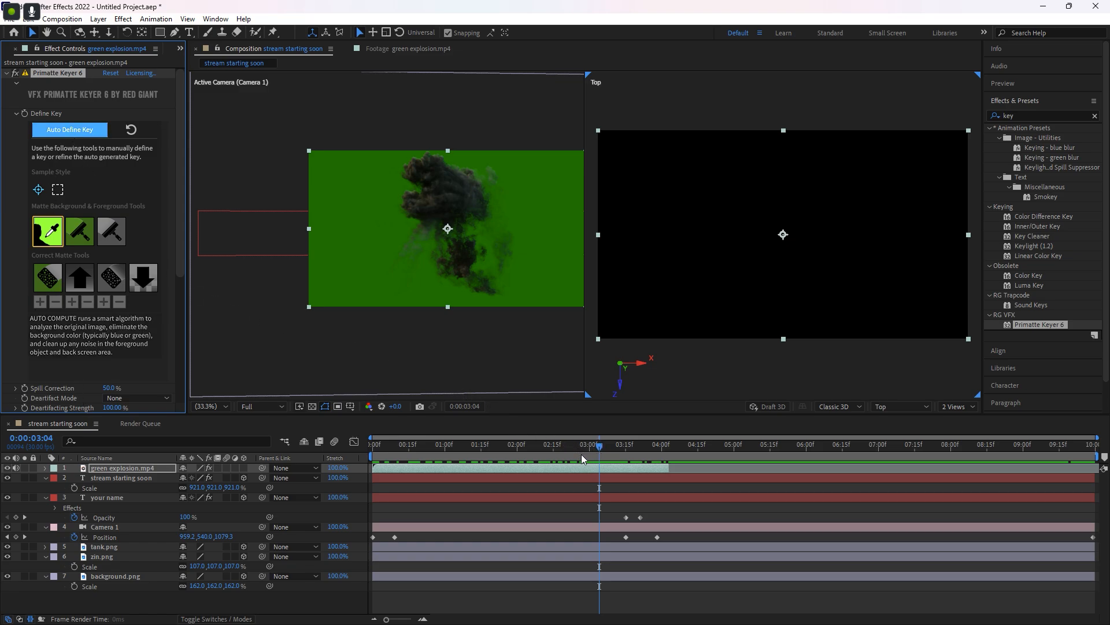
Key out the explosion clip's green background and set the keyer's Spill Correction to 100%
left_click(544, 453)
left_click_drag(543, 452, 568, 454)
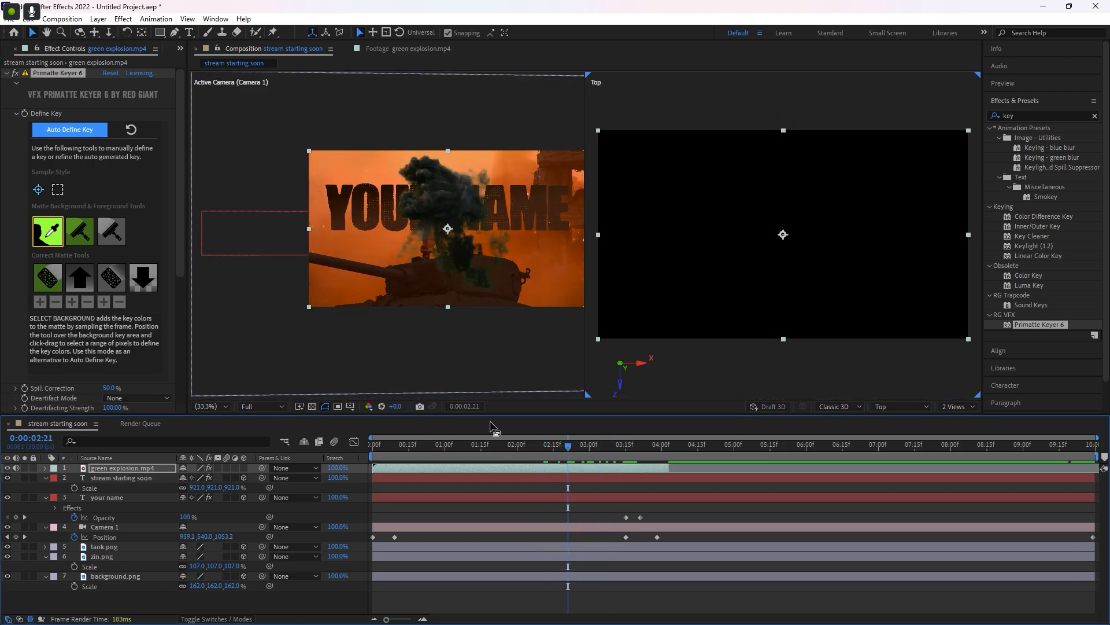
left_click_drag(105, 388, 115, 395)
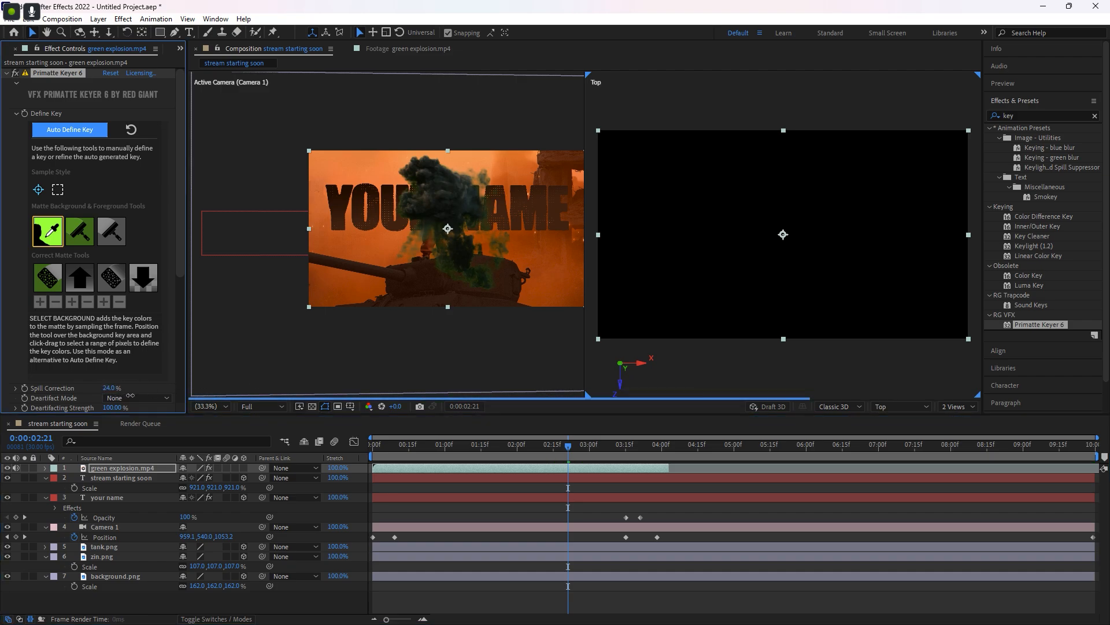
left_click_drag(110, 388, 168, 393)
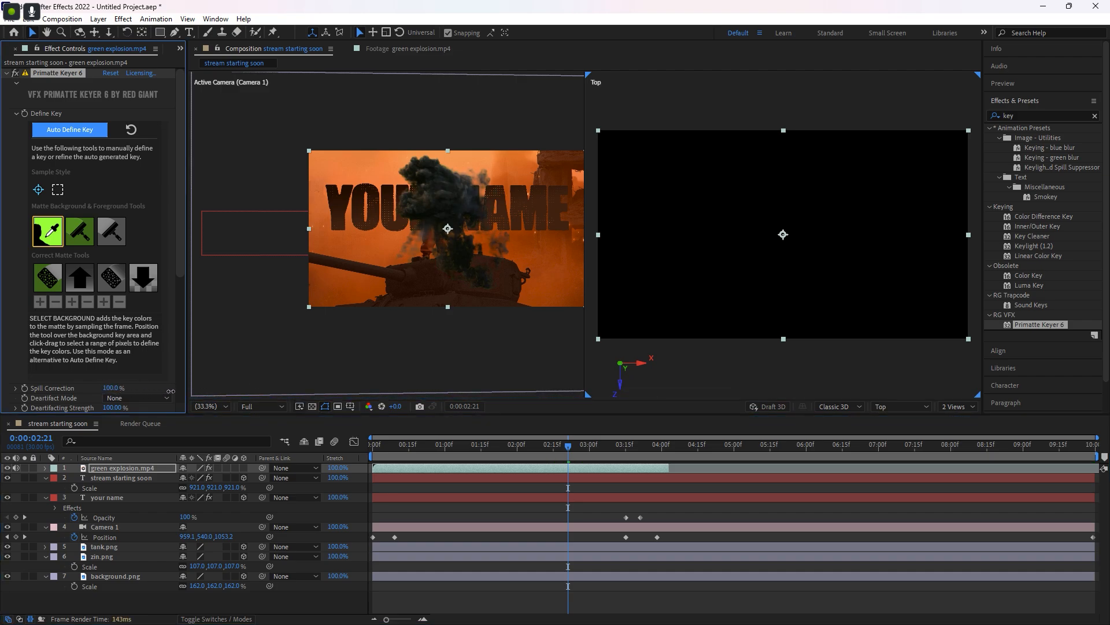
scroll(141, 365, "down", 1)
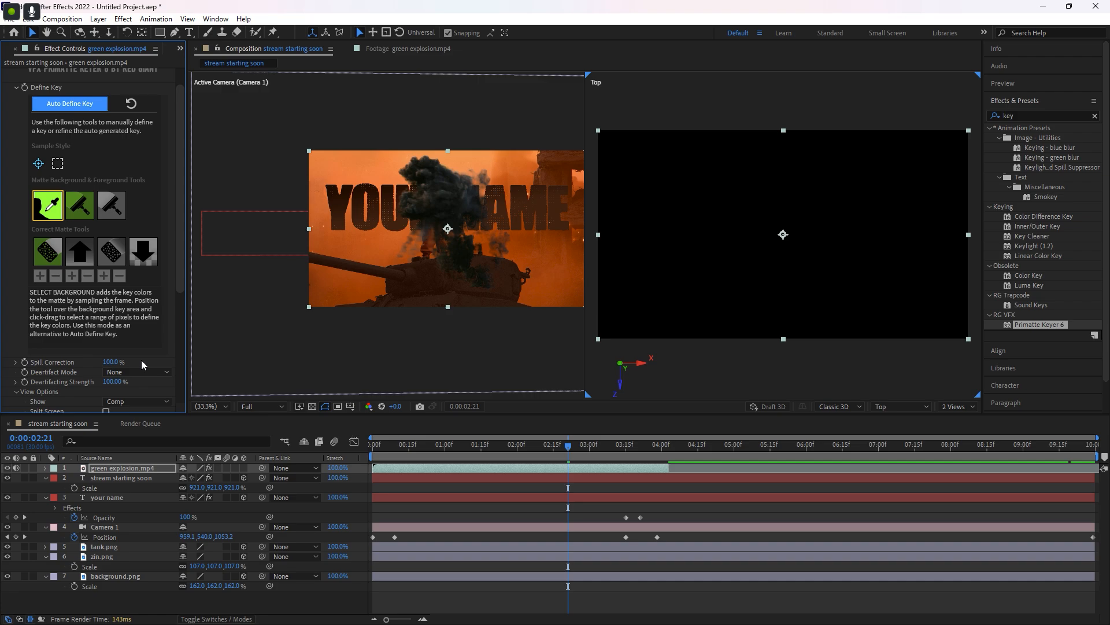
Start the green explosion clip just before 0:00:03:15, make it a 3D layer, and push it back in depth to Z 2770
left_click(598, 451)
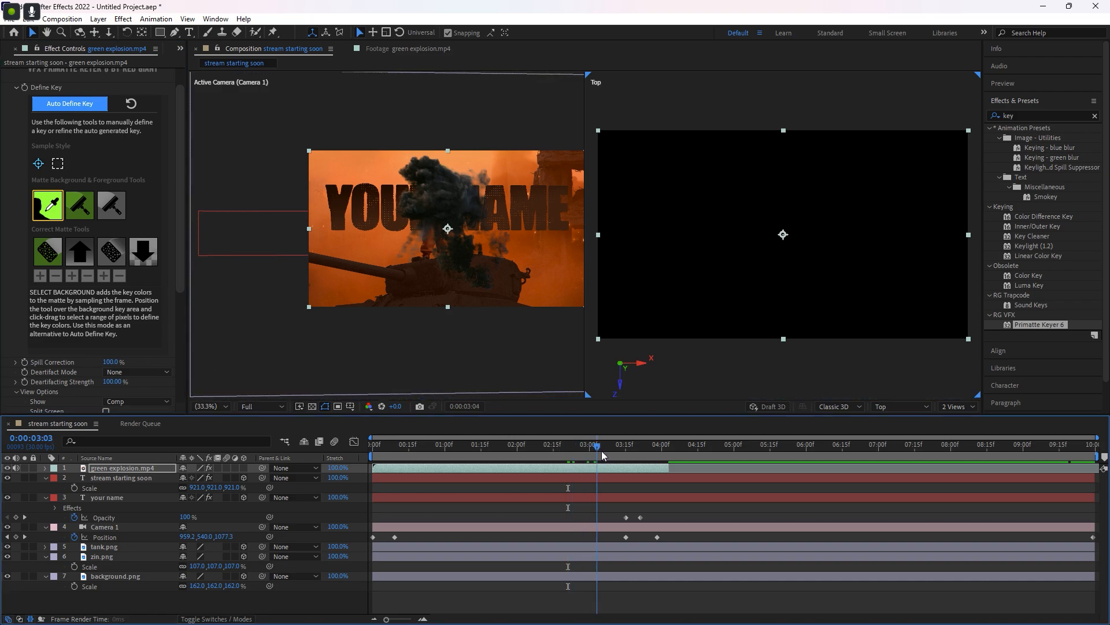
key("space")
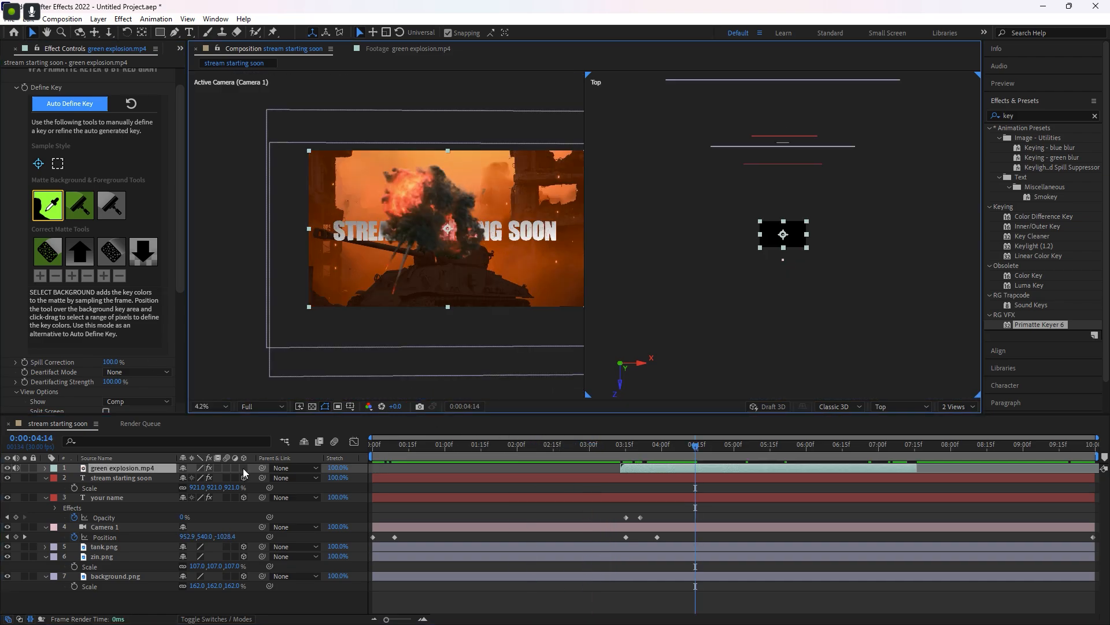
left_click(243, 467)
scroll(783, 246, "up", 2)
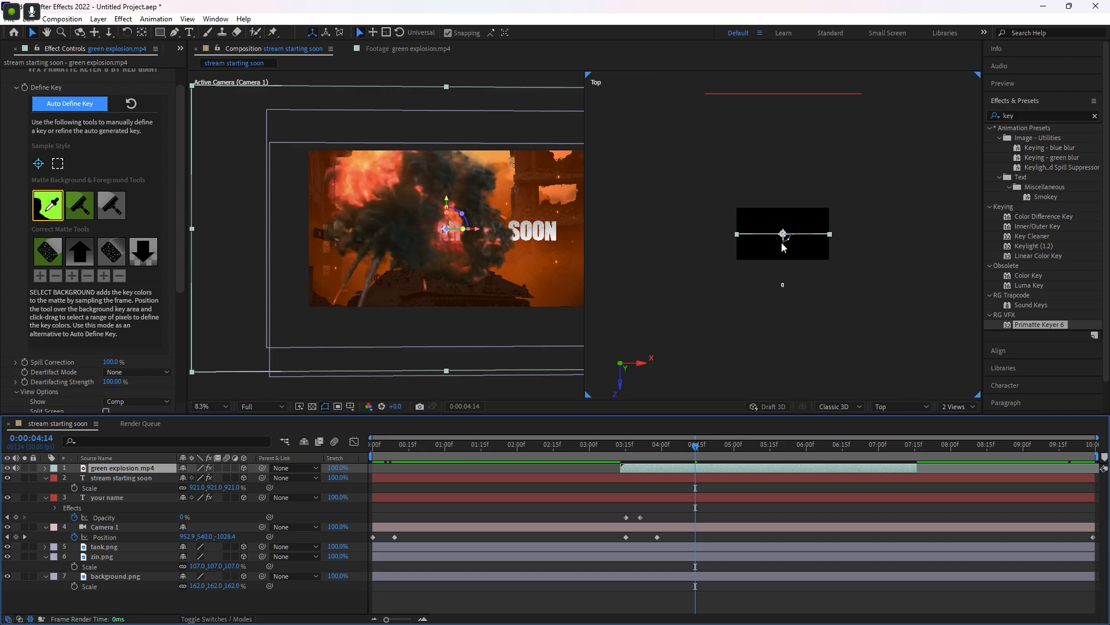
left_click_drag(783, 247, 858, 343)
key("space")
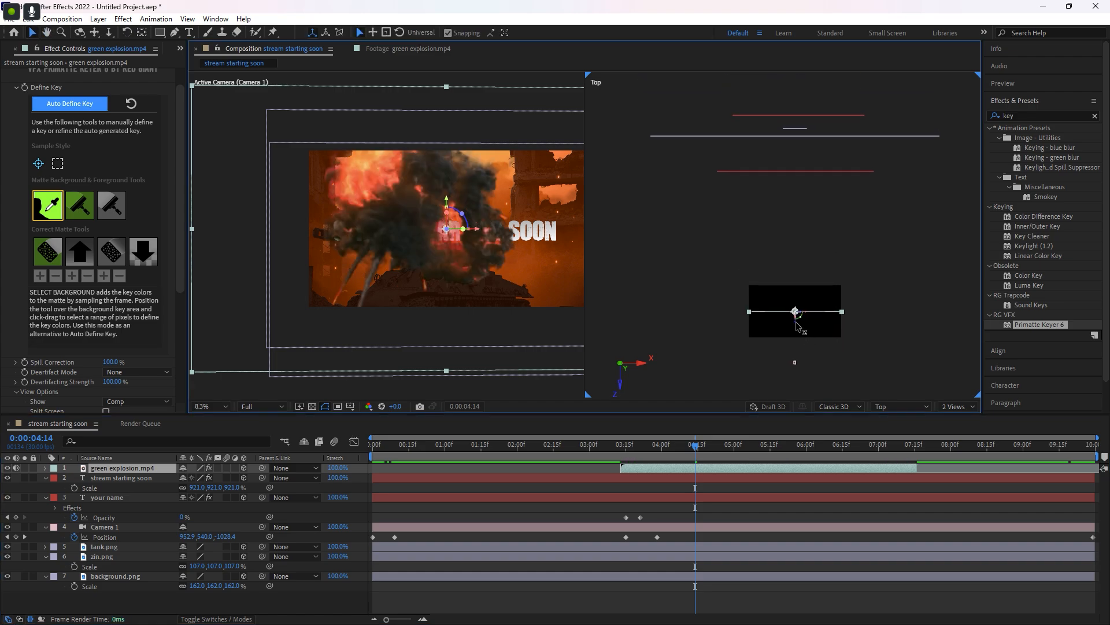
left_click_drag(799, 319, 785, 191)
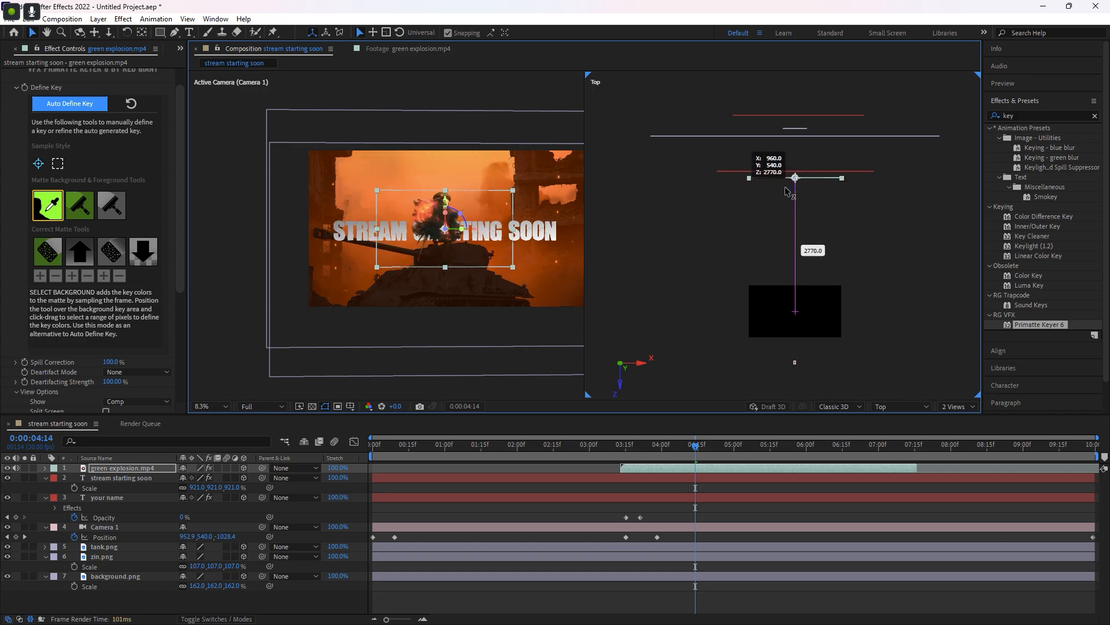
Move the explosion sideways to the left edge of the scene, beside the tank barrel, and lower it slightly
left_click(480, 229)
left_click_drag(465, 229, 350, 235)
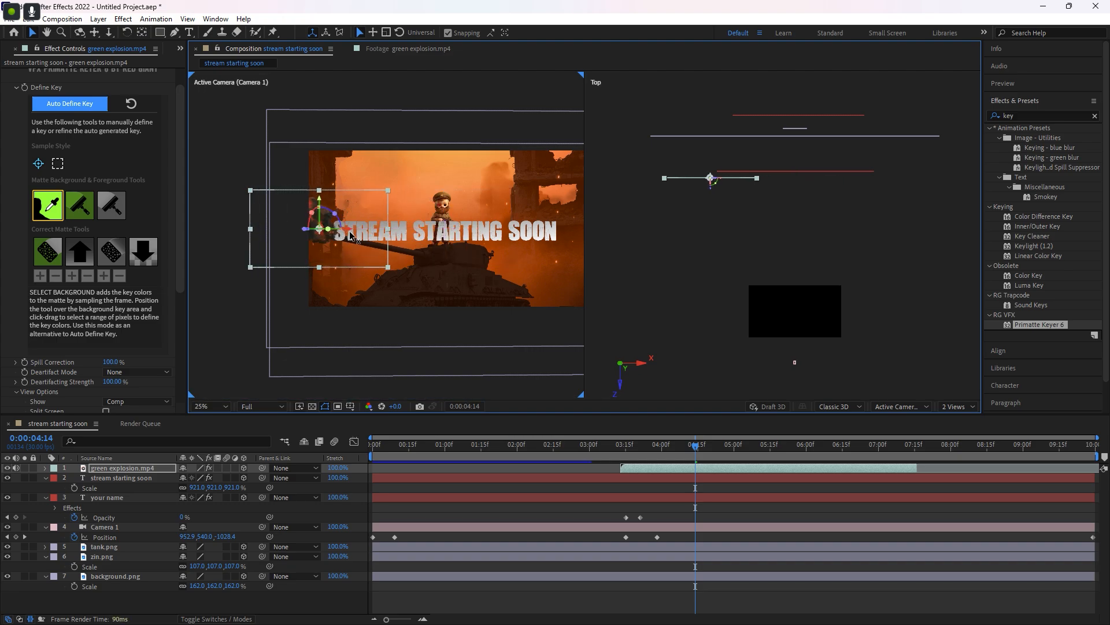
left_click_drag(321, 201, 322, 207)
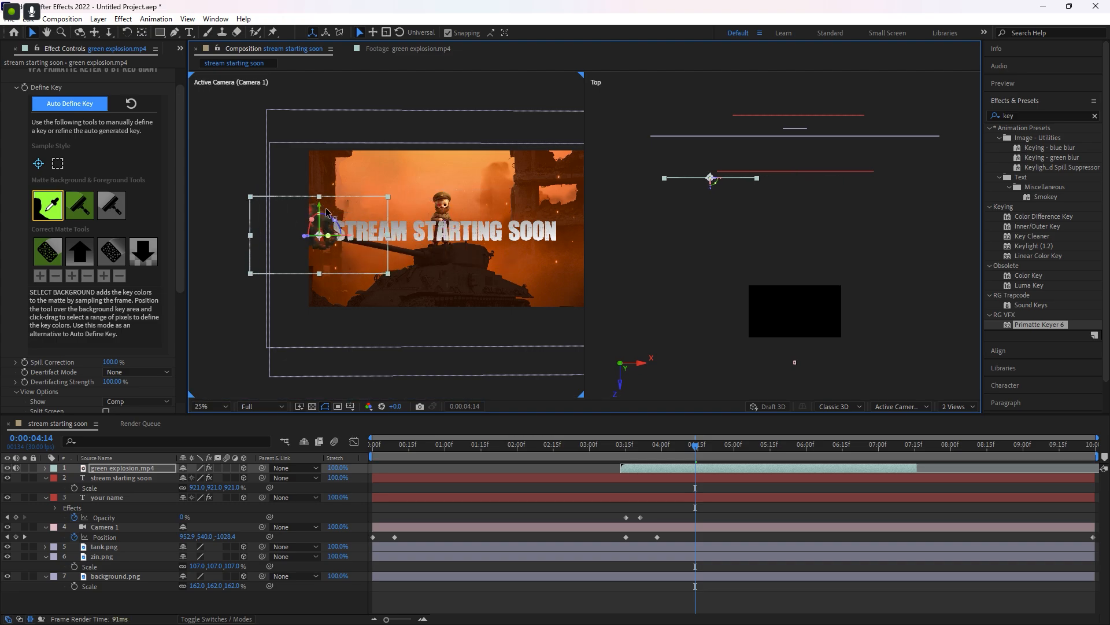
Apply Tint to the explosion layer, sampling Map Black To from the dark tank area and Map White To from the bright sky
left_click(997, 116)
type("ti")
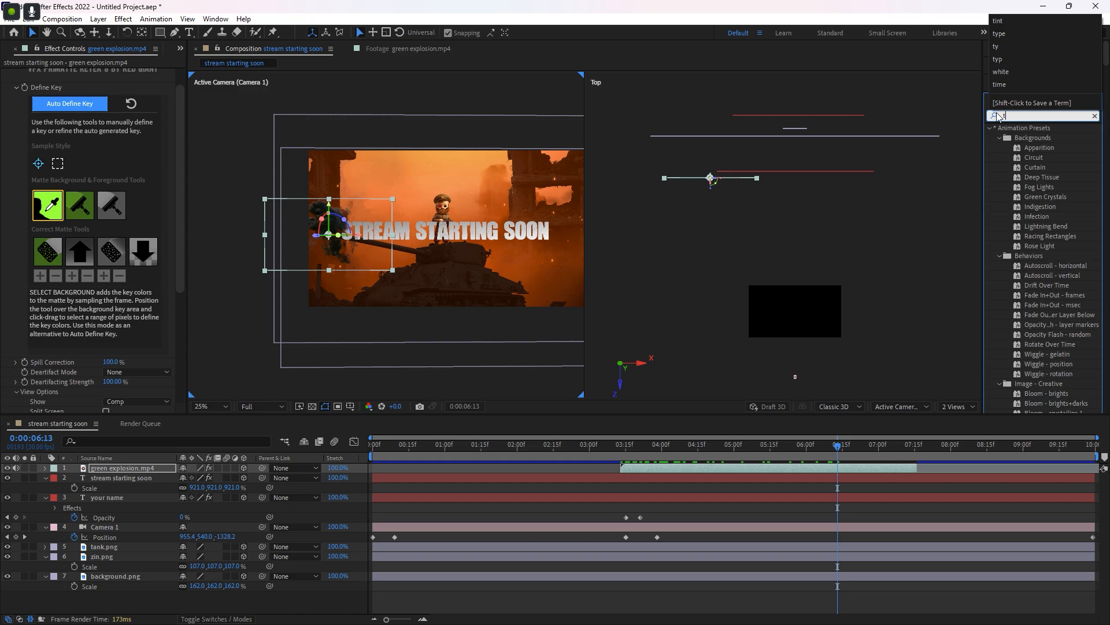
type("nt")
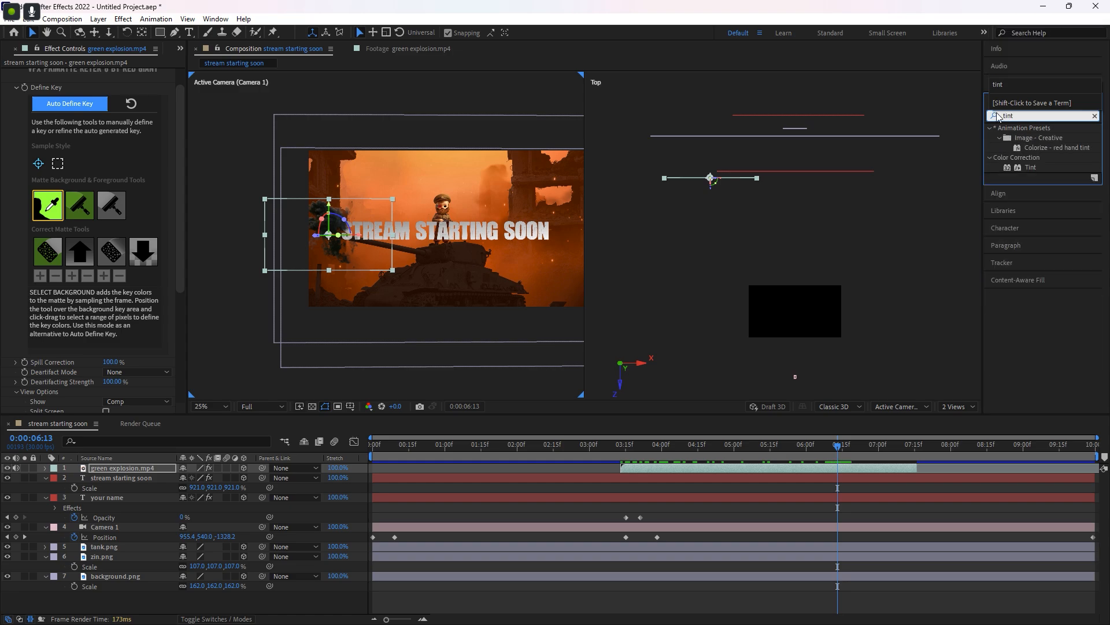
left_click_drag(1030, 169, 685, 468)
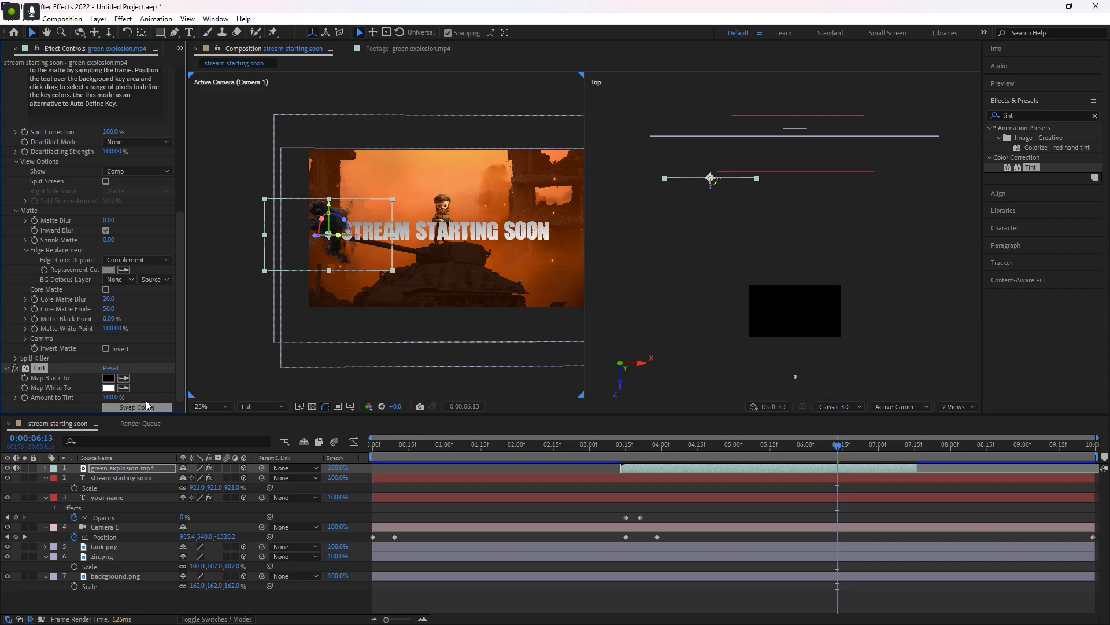
left_click(124, 378)
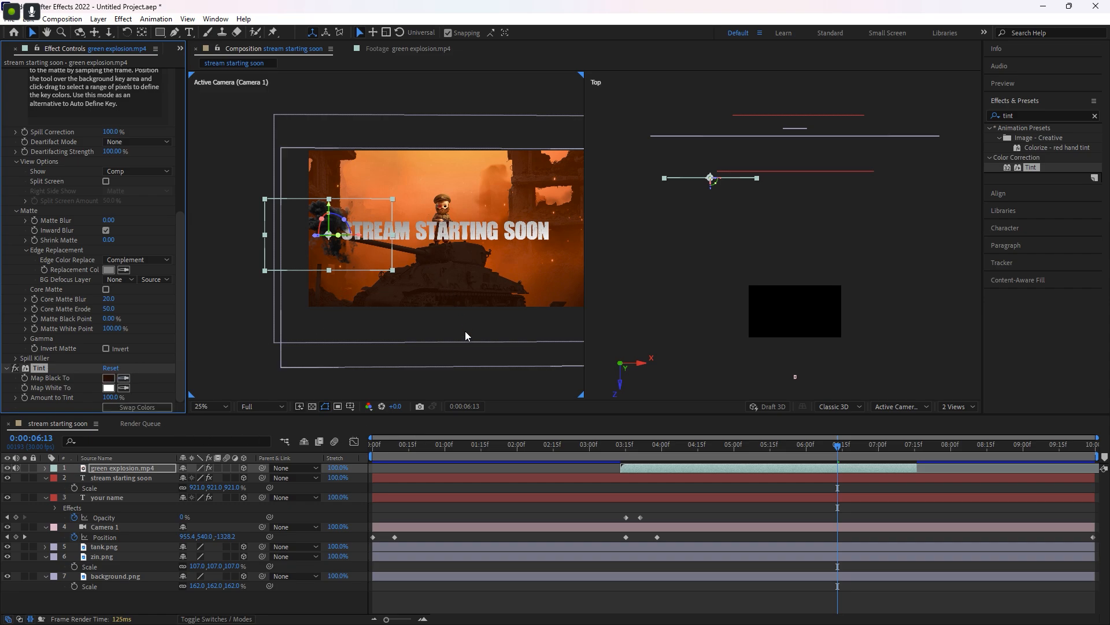
left_click(440, 261)
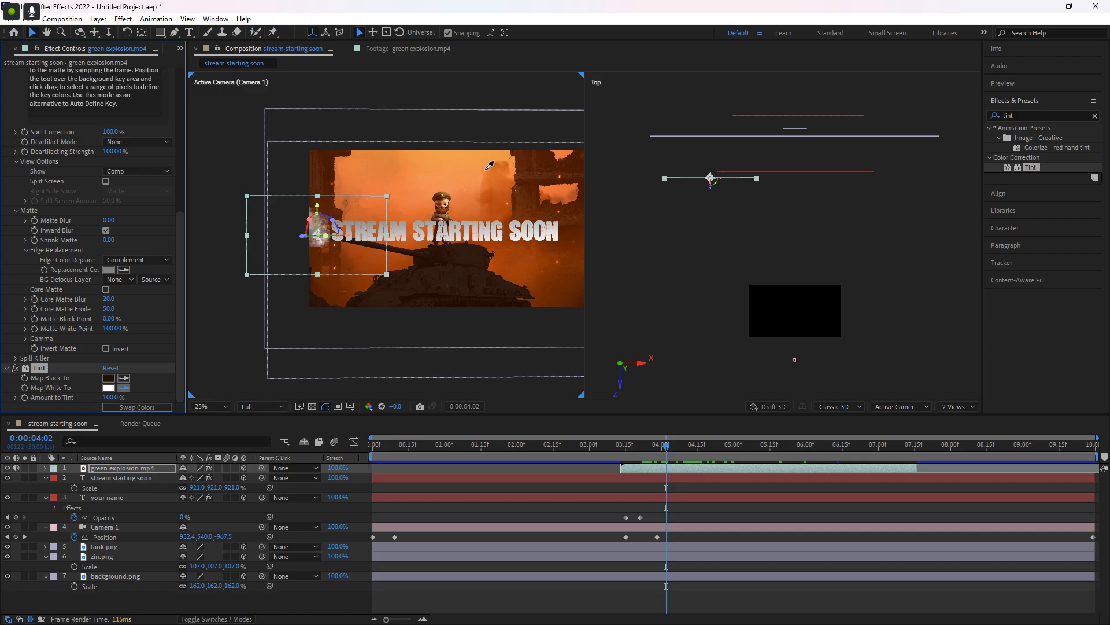
left_click(509, 157)
Set the Tint's Map White To color to a saturated orange, F89200
left_click(110, 389)
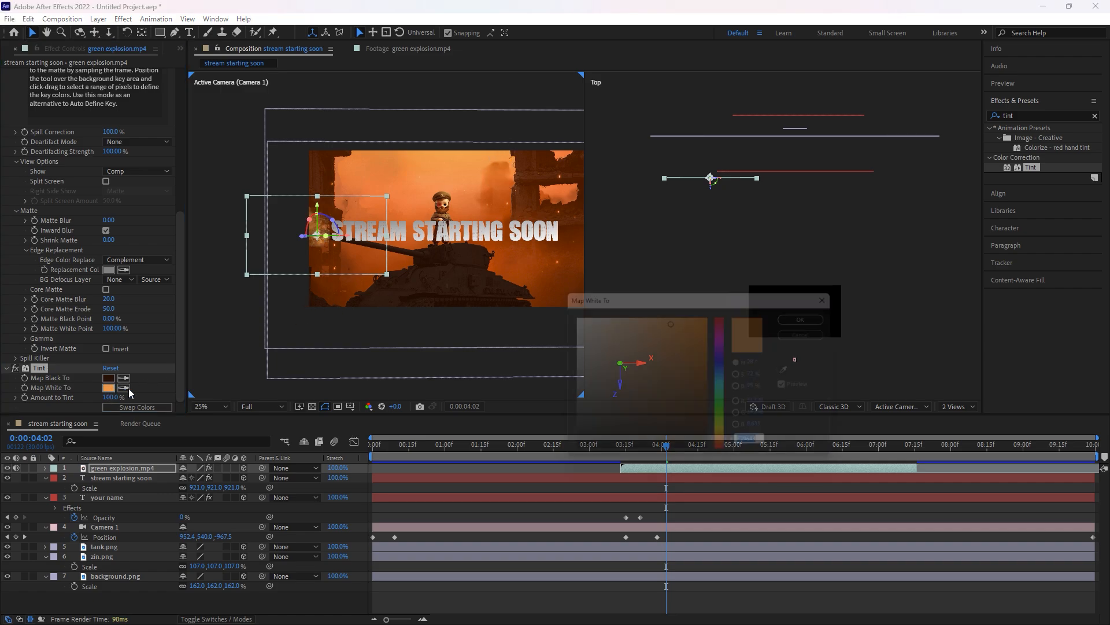
left_click(735, 446)
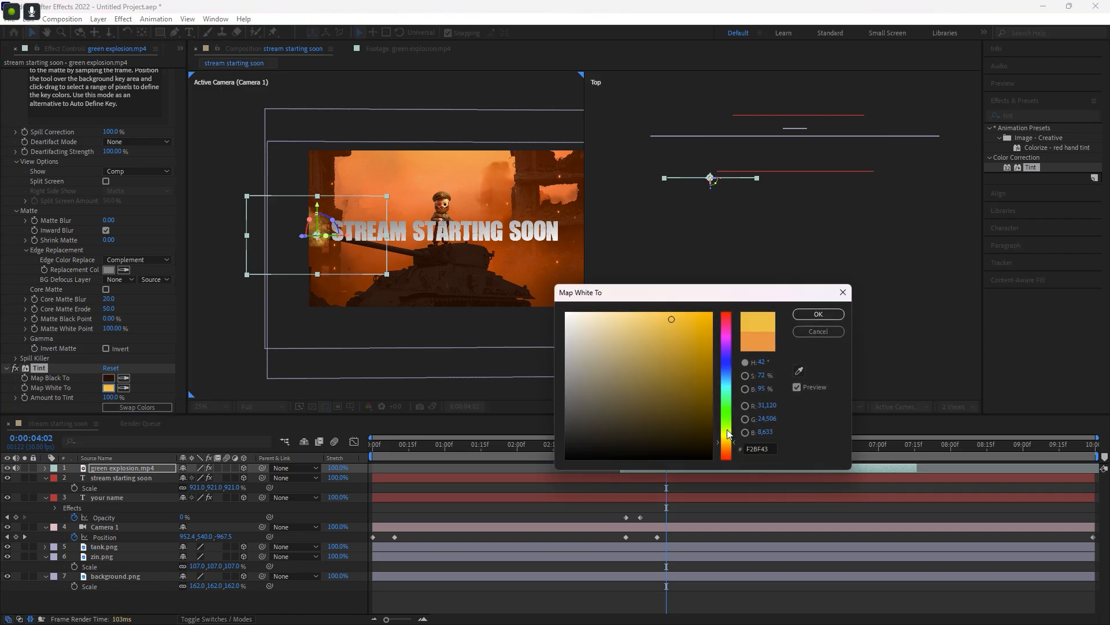
left_click_drag(672, 319, 717, 323)
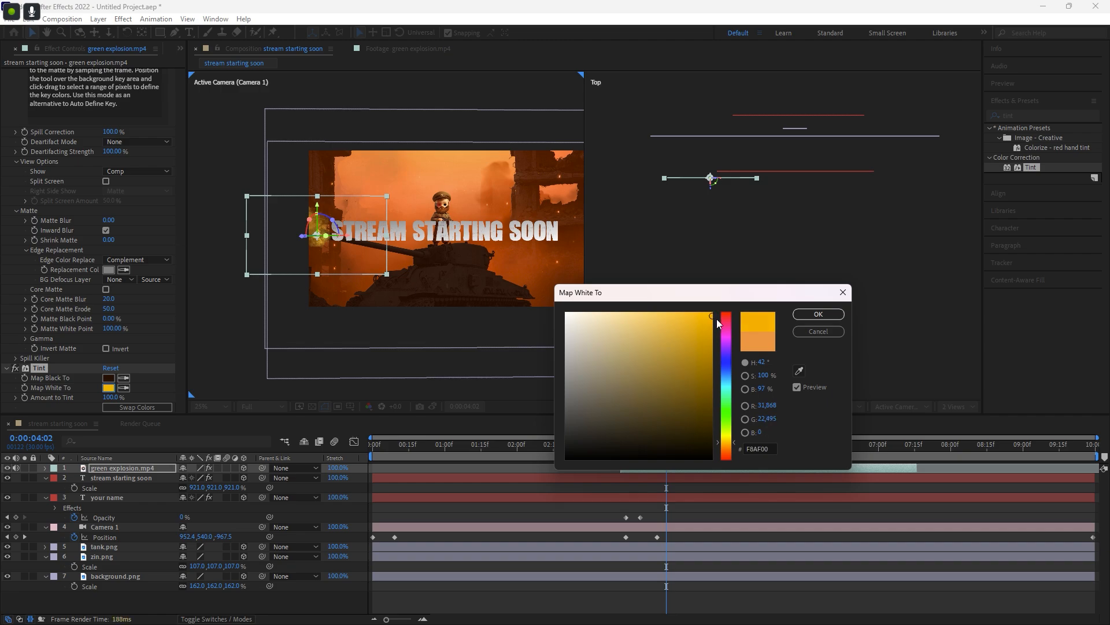
left_click_drag(731, 447, 732, 449)
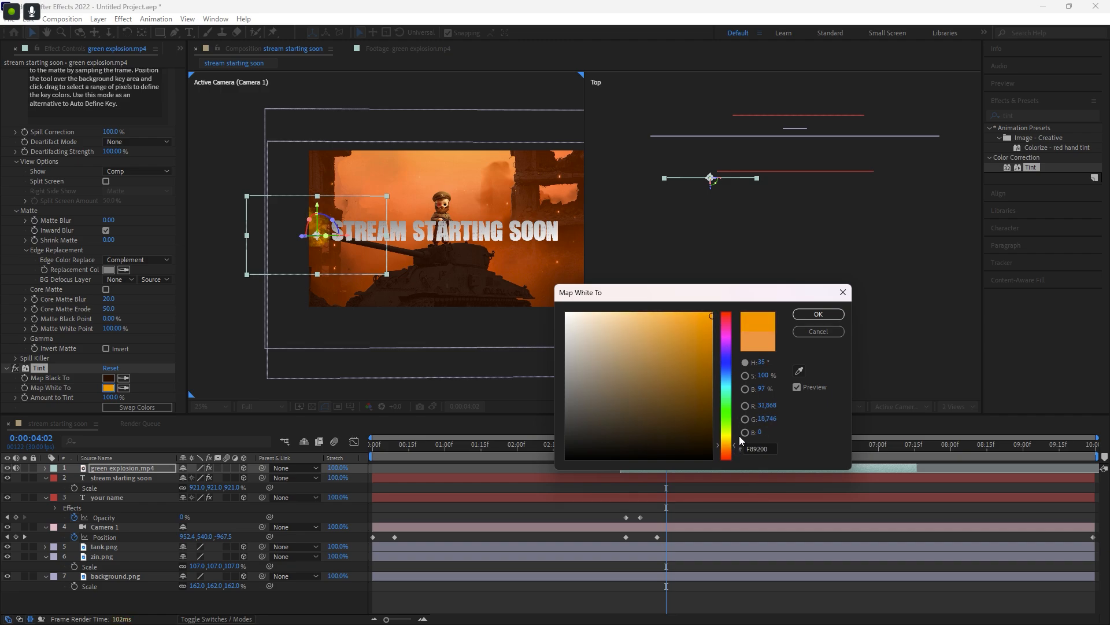
left_click(805, 314)
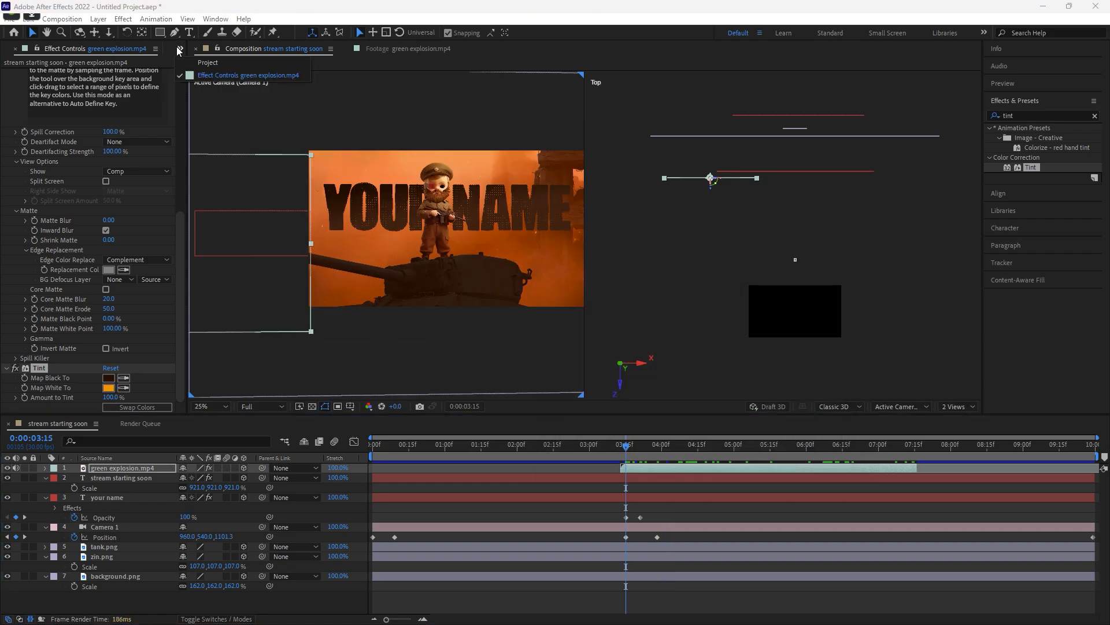
Add Particles_01.mov as the top layer and align its start with the green explosion clip
key("ctrl+0")
left_click(43, 176)
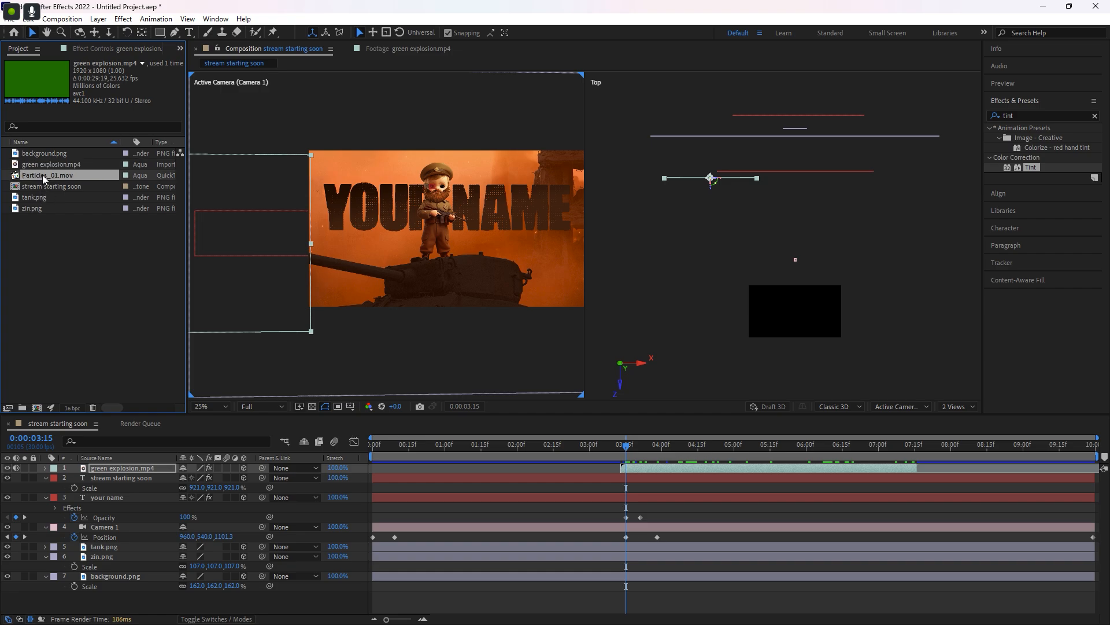
left_click_drag(28, 177, 110, 470)
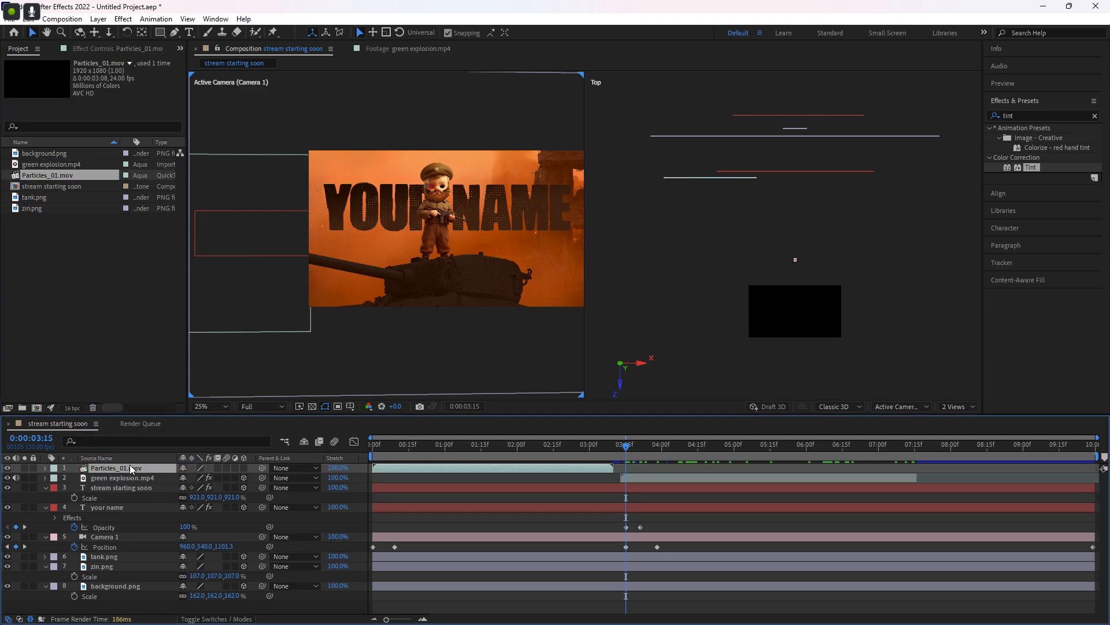
left_click_drag(412, 469, 677, 456)
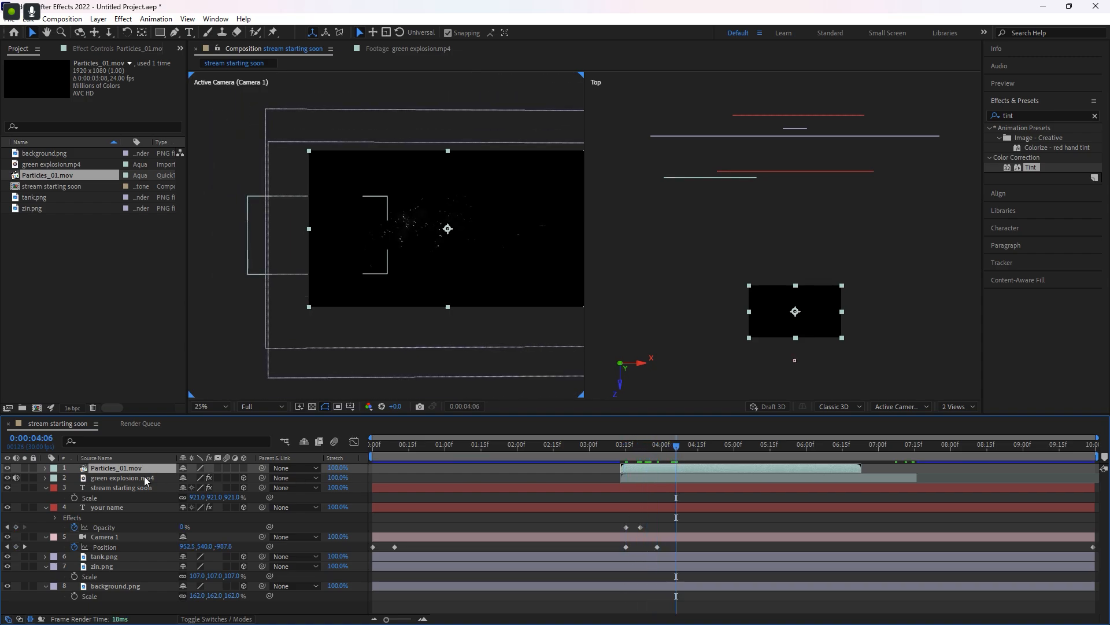
Make the Particles_01.mov layer 3D and move it back in depth and left to overlap the explosion
left_click(816, 446)
left_click(243, 468)
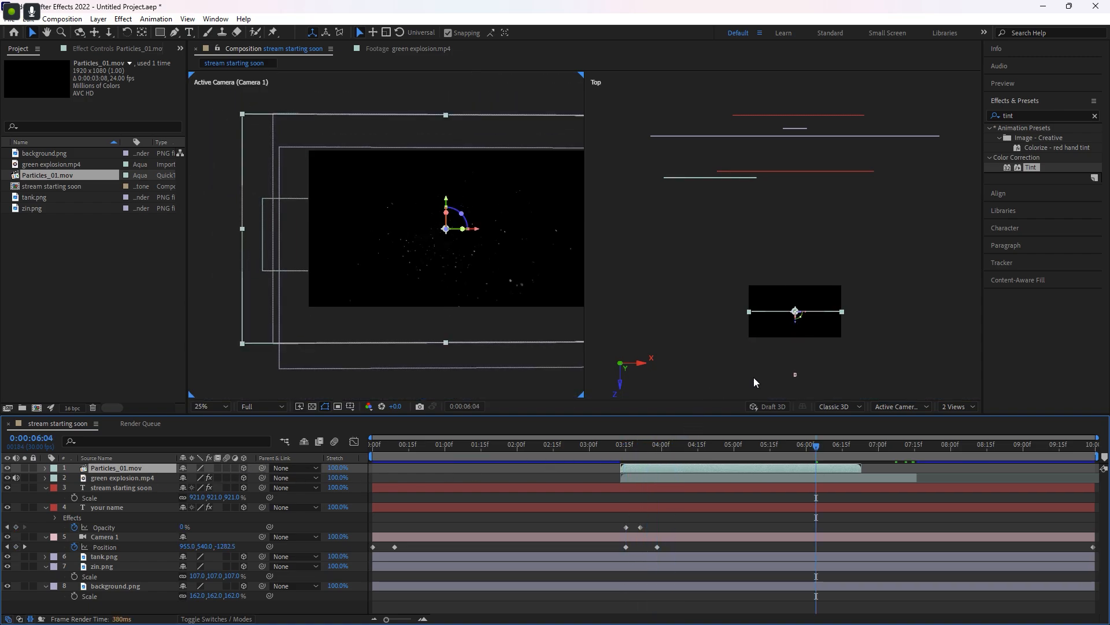
left_click_drag(795, 328, 790, 195)
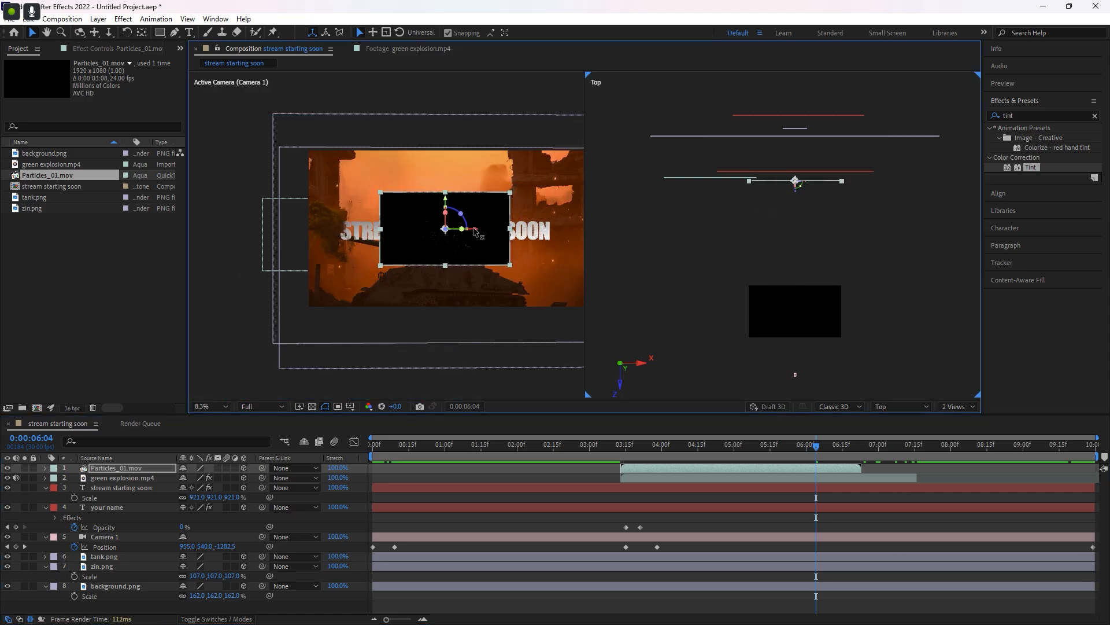
left_click_drag(465, 229, 346, 215)
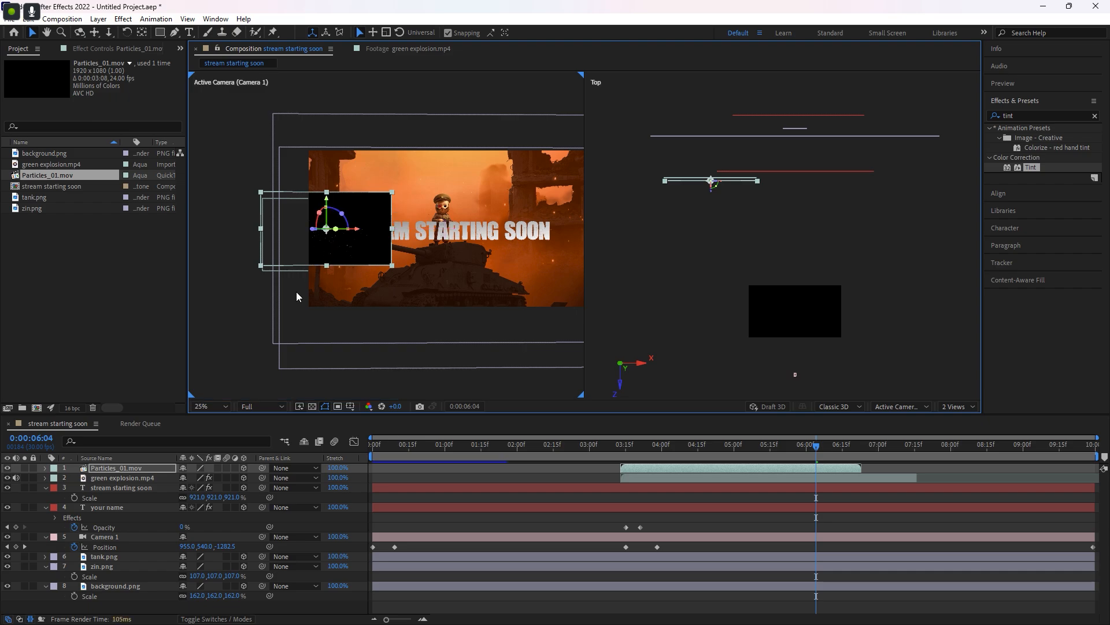
Set the Particles_01.mov layer's blending mode to Screen
left_click(217, 618)
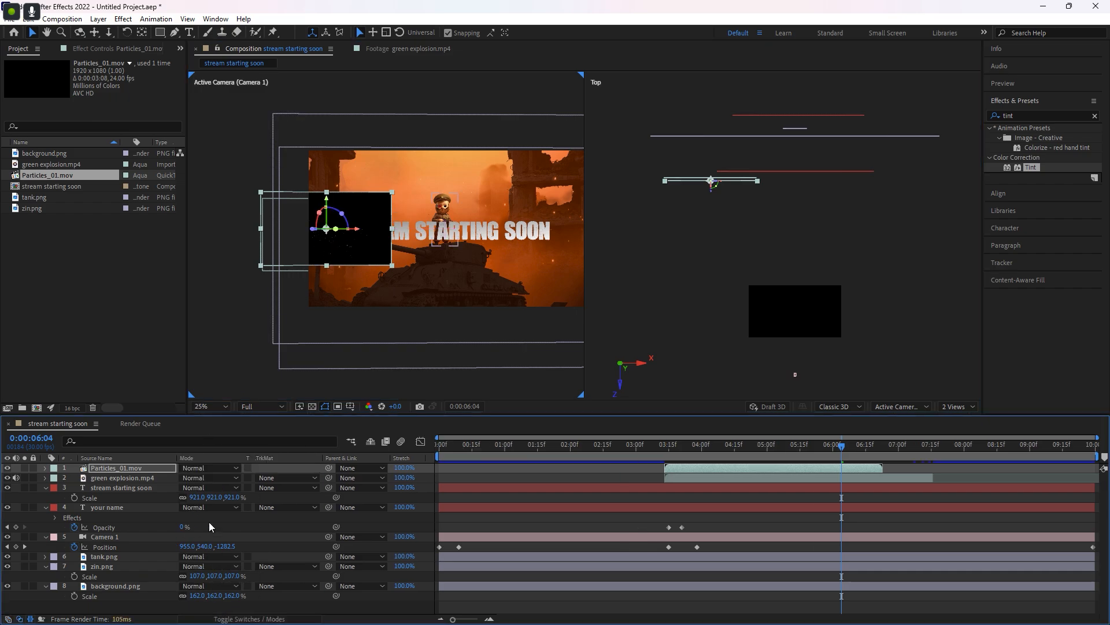
left_click(215, 468)
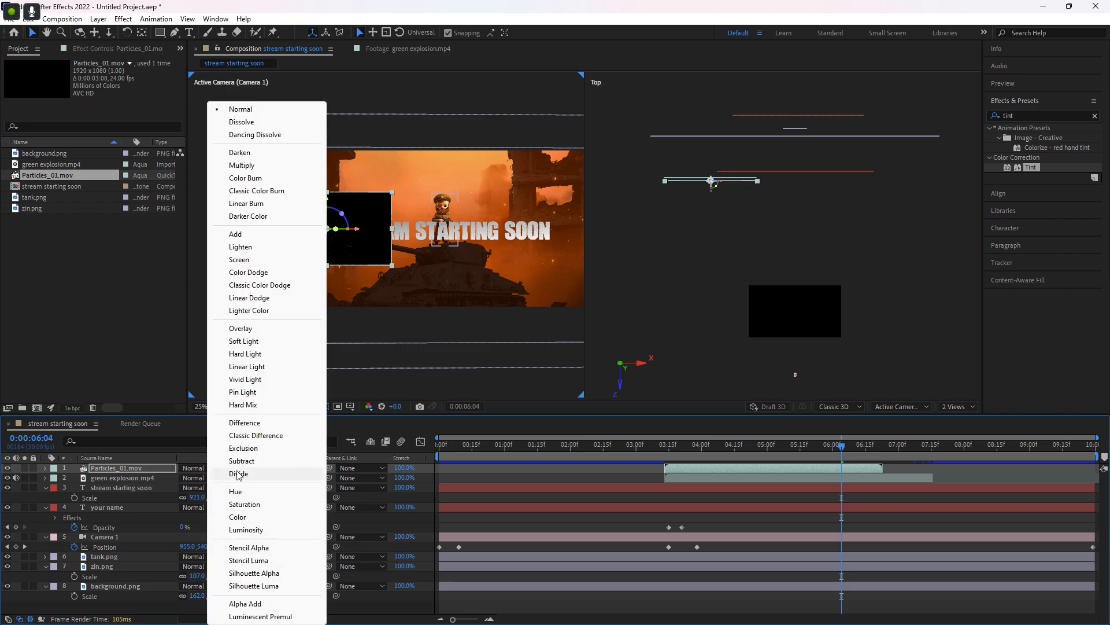
left_click(239, 259)
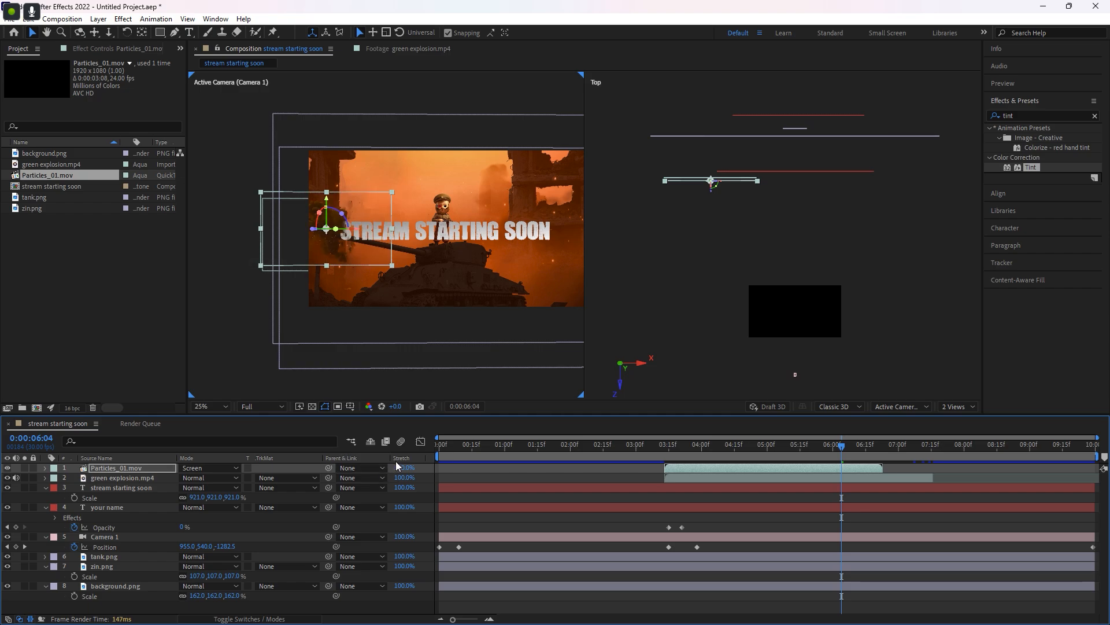
Apply Hue/Saturation to the Particles_01.mov layer, enable Colorize and set the Colorize Hue to 28°
scroll(337, 233, "up", 5)
left_click(997, 116)
type("hue")
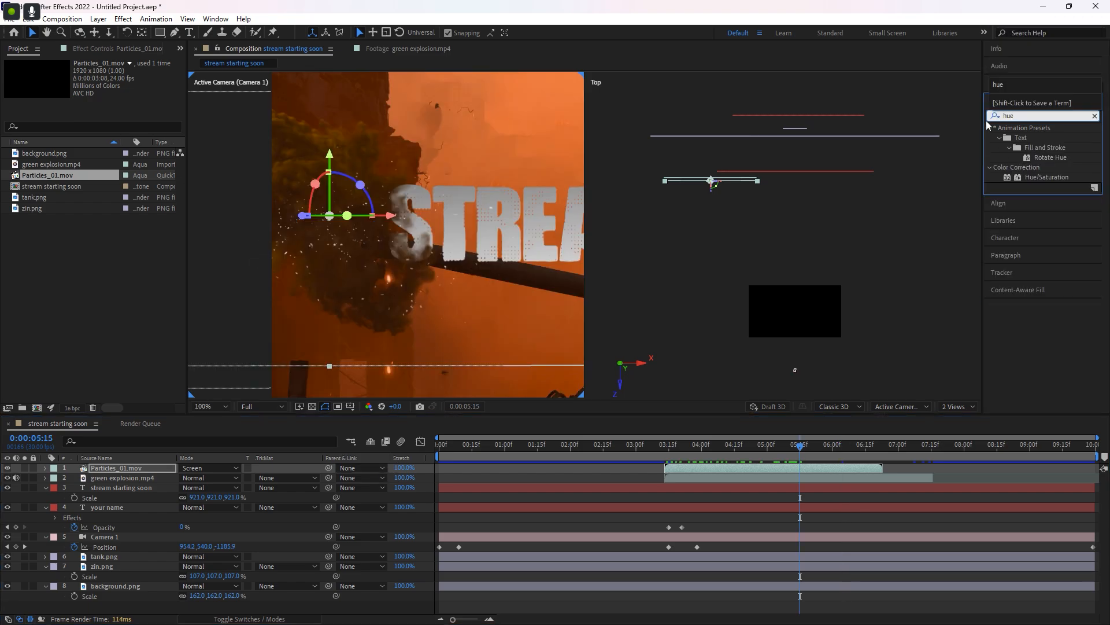
left_click_drag(1038, 184, 130, 473)
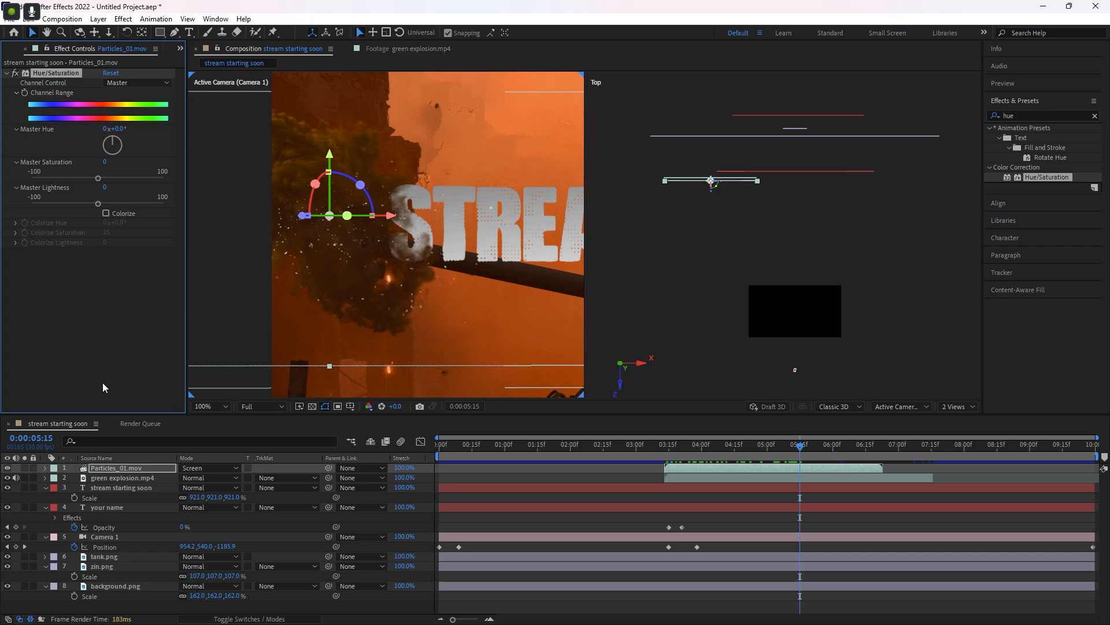
left_click(106, 214)
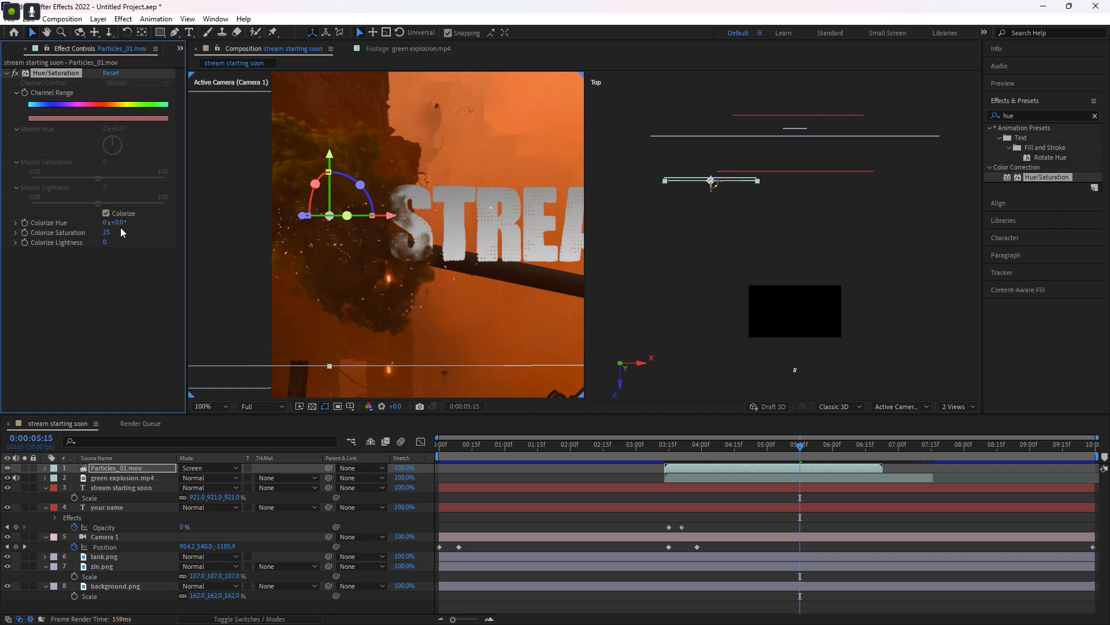
left_click_drag(118, 224, 136, 224)
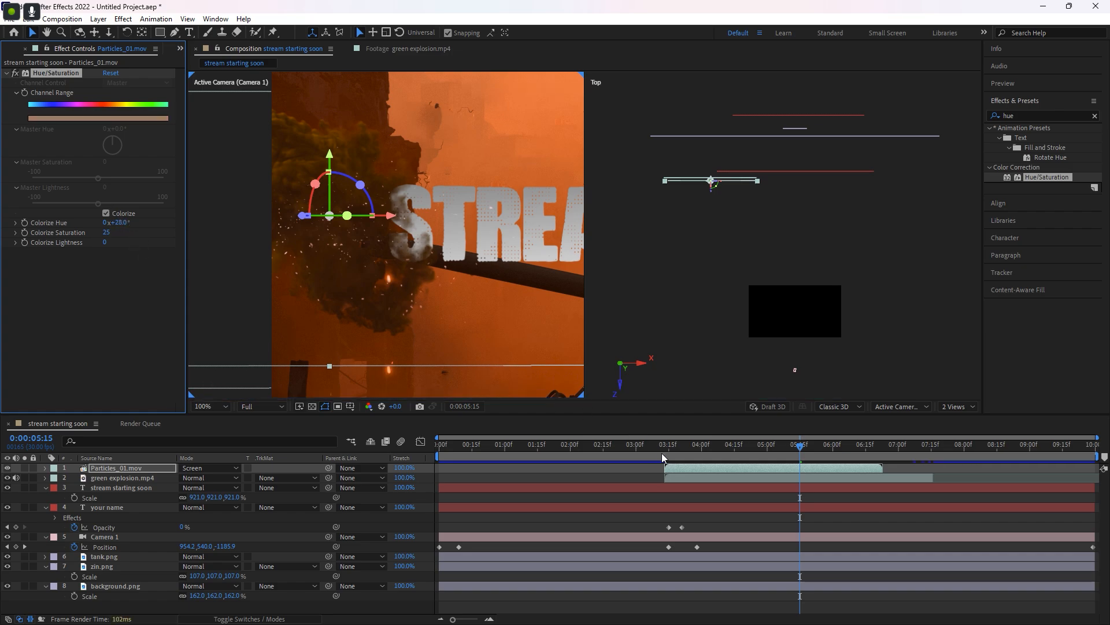
Scrub through the explosion section and play back the whole animation from the first frame to review it
left_click_drag(665, 453, 743, 456)
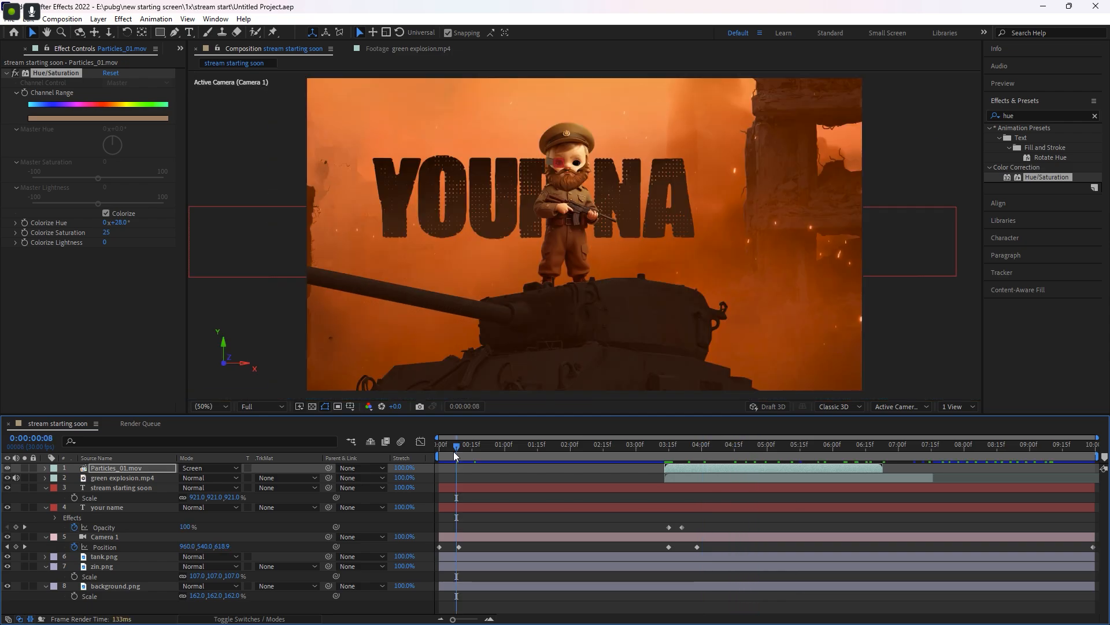
left_click_drag(454, 451, 433, 449)
key("space")
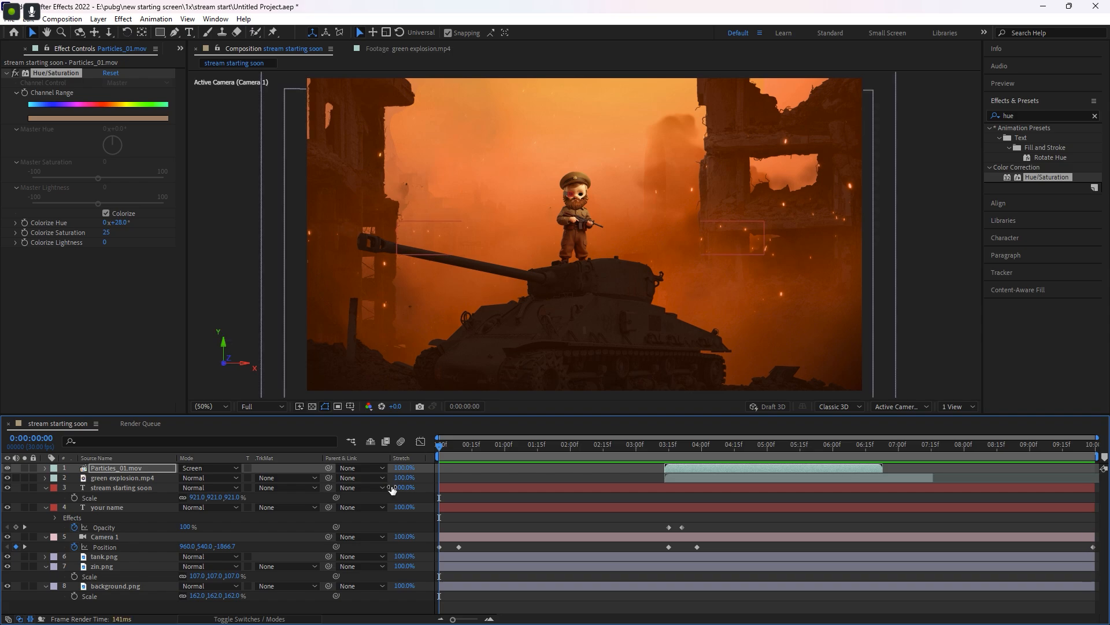
Add the stream starting soon composition to the render queue and set its output format to QuickTime
key("ctrl+m")
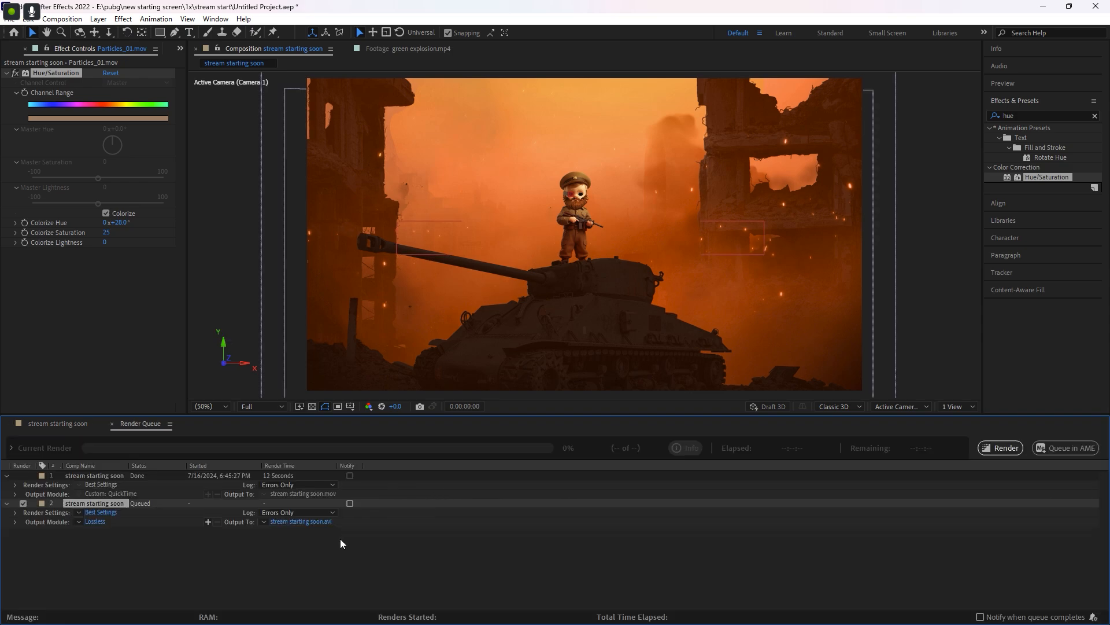
key("super")
key("super")
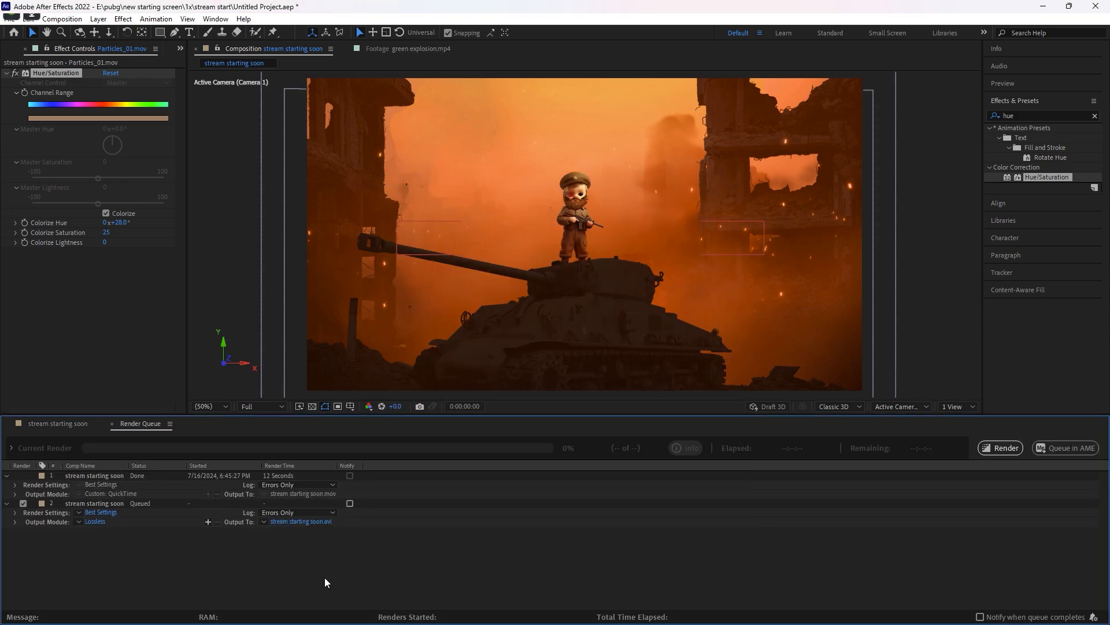
left_click(96, 522)
left_click(710, 160)
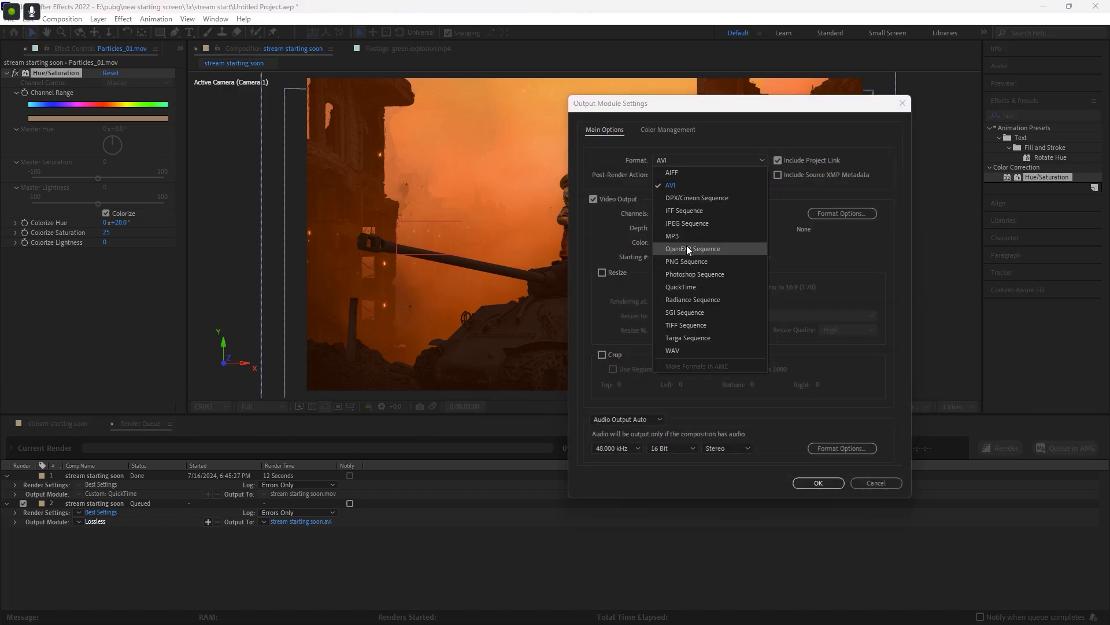
left_click(700, 287)
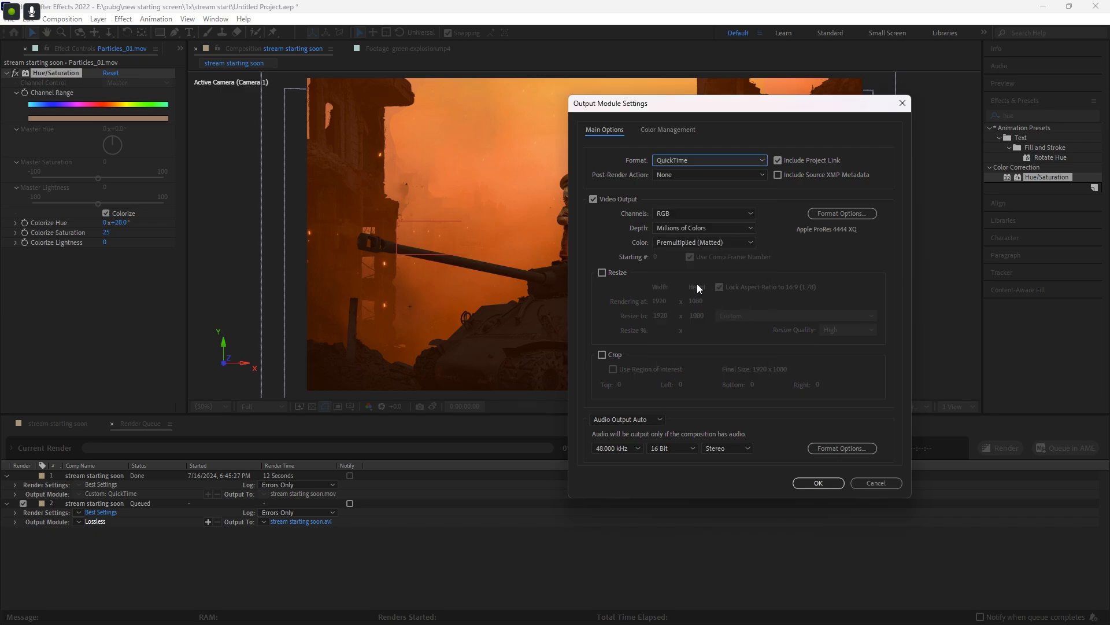
left_click(818, 485)
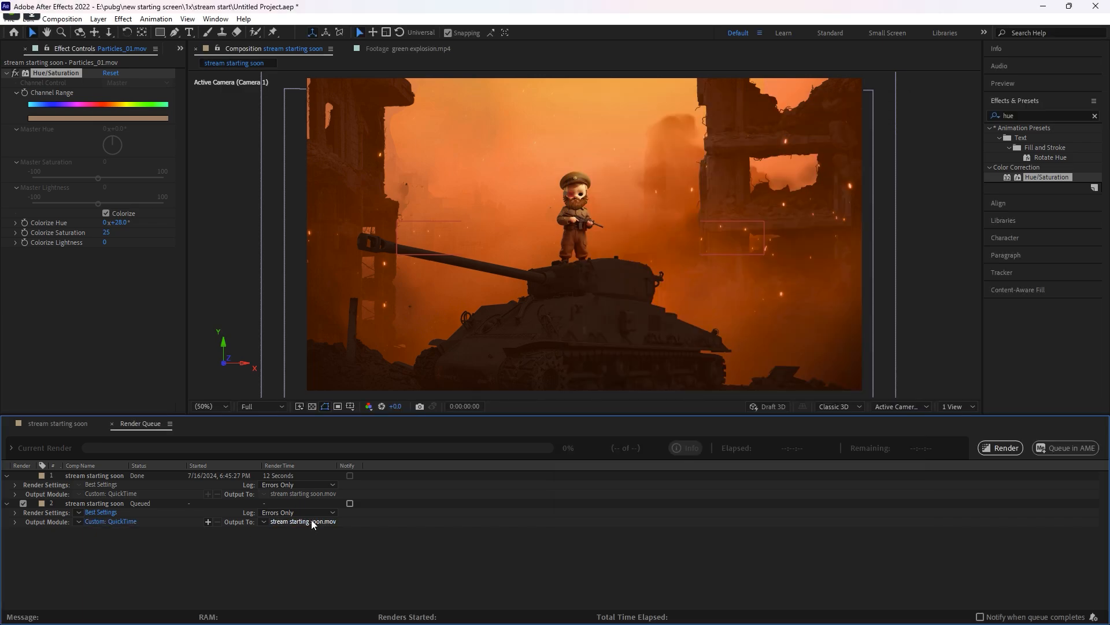
Name the queued output stream starting soon2.mov in the out folder and render it
left_click(309, 522)
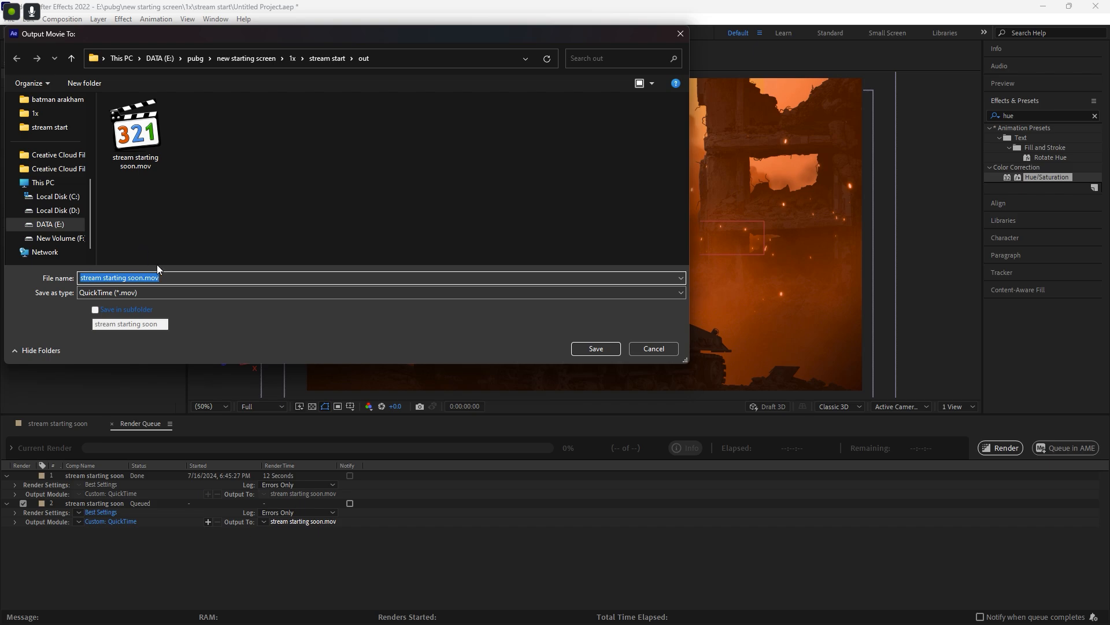
left_click(143, 278)
type("2")
left_click(584, 348)
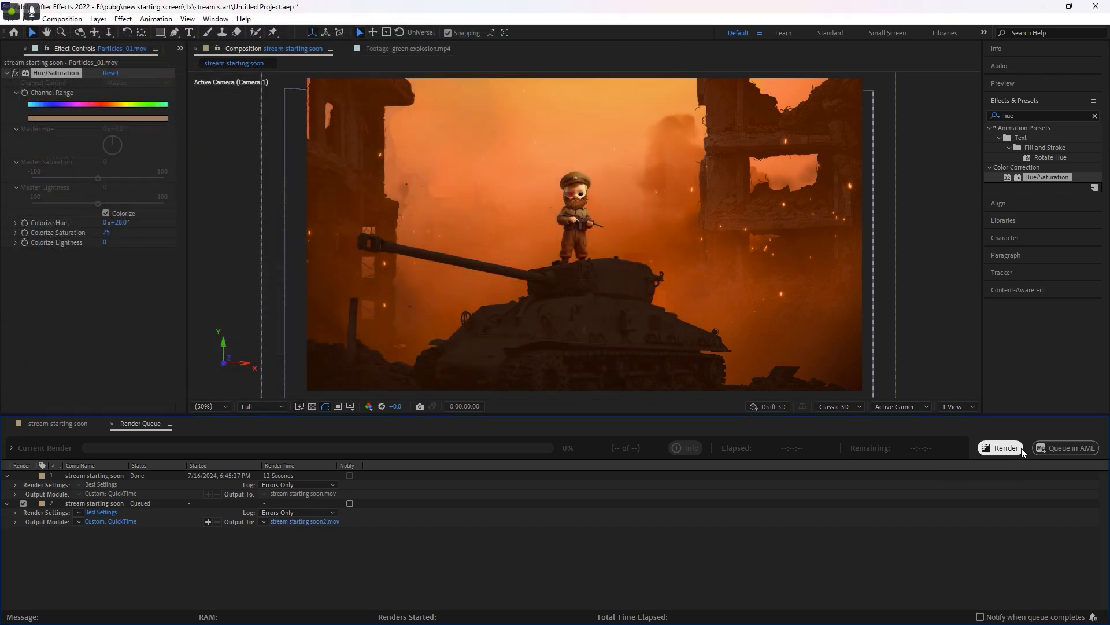
left_click(1002, 448)
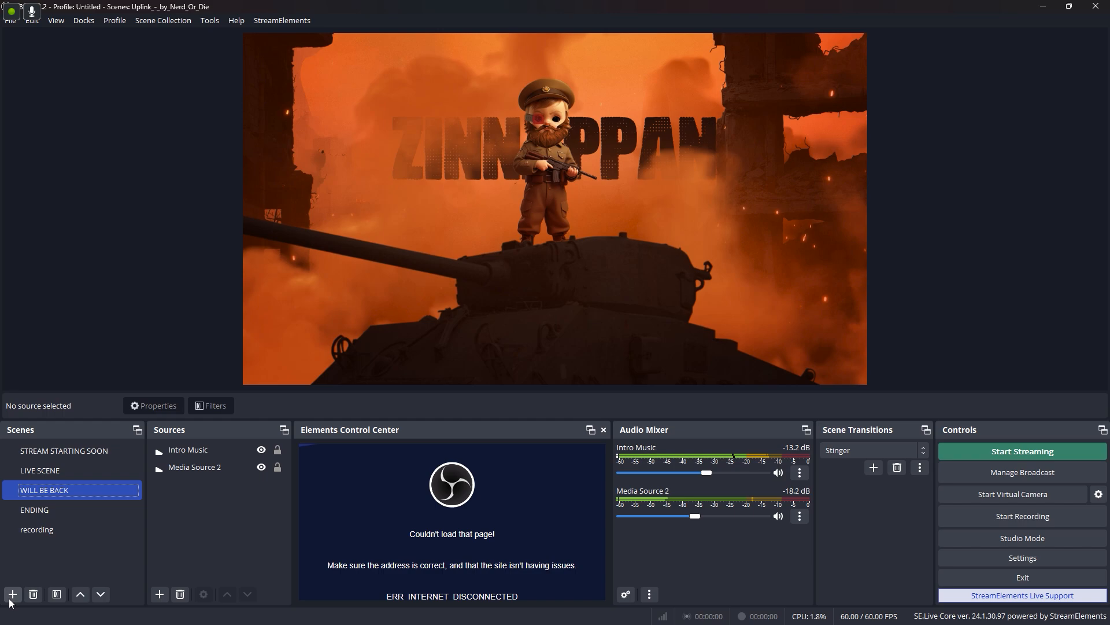
Switch to OBS and add a new scene named STREAM STARTING SOON 2
left_click(13, 594)
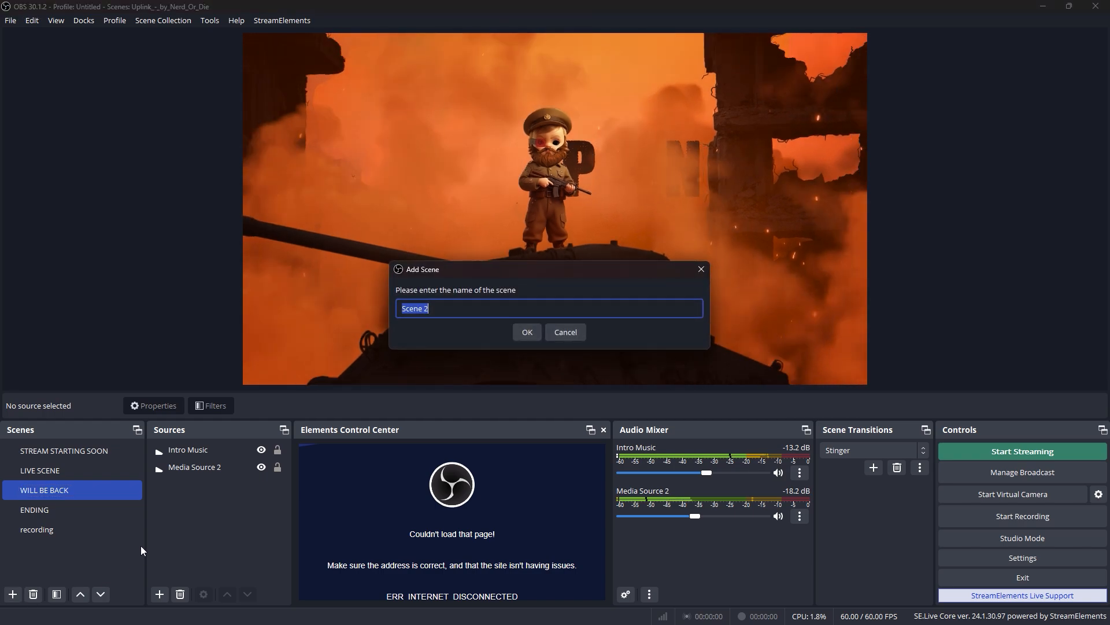
type("stream ")
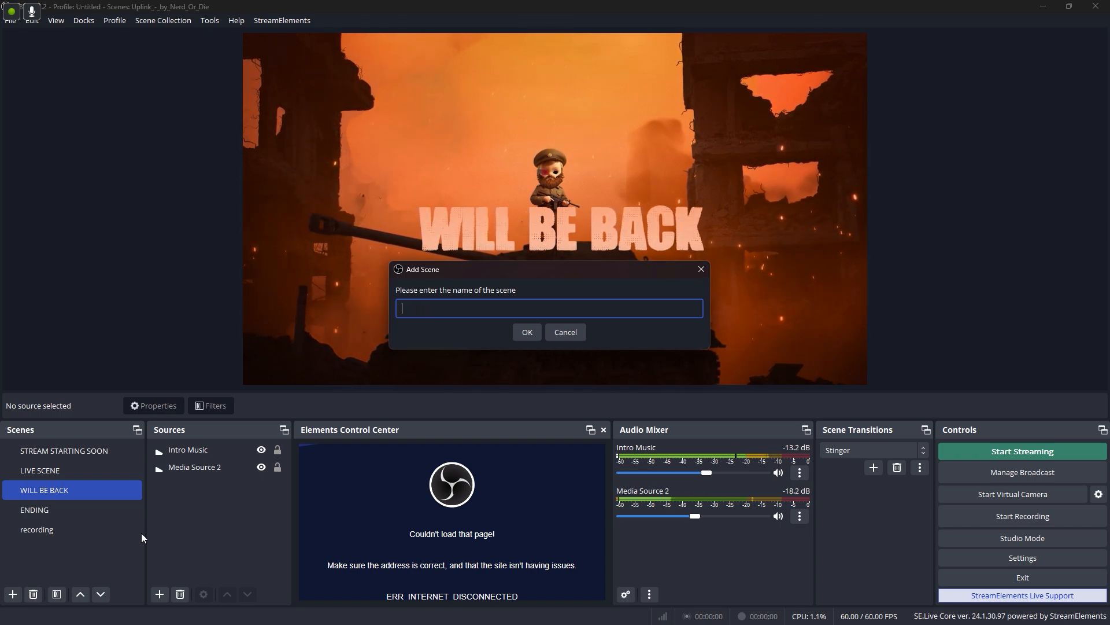
type("REA")
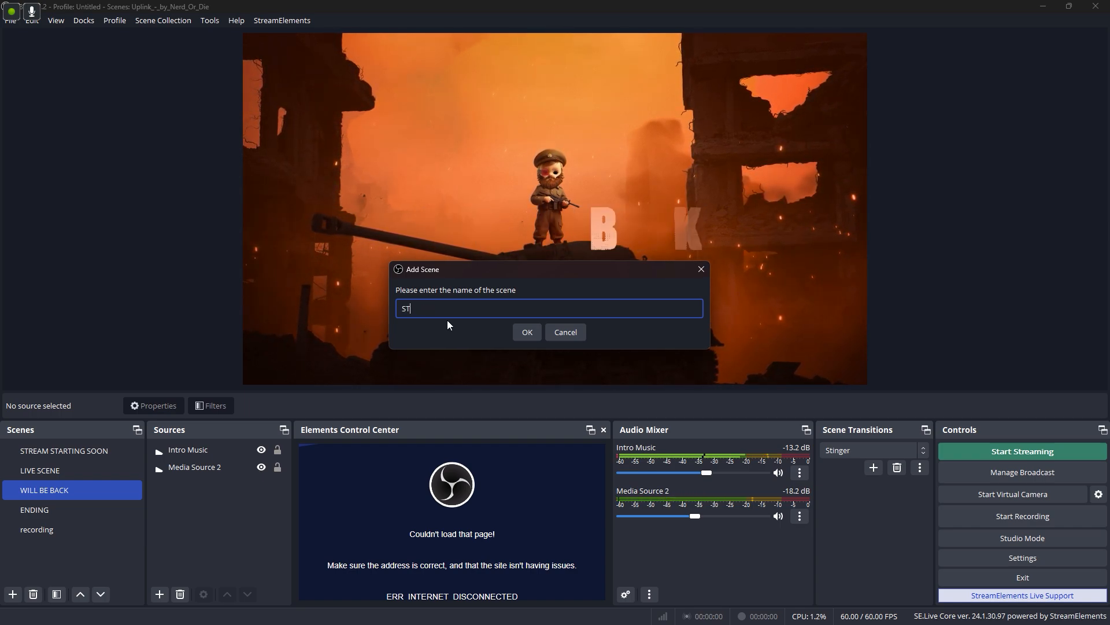
type("M START")
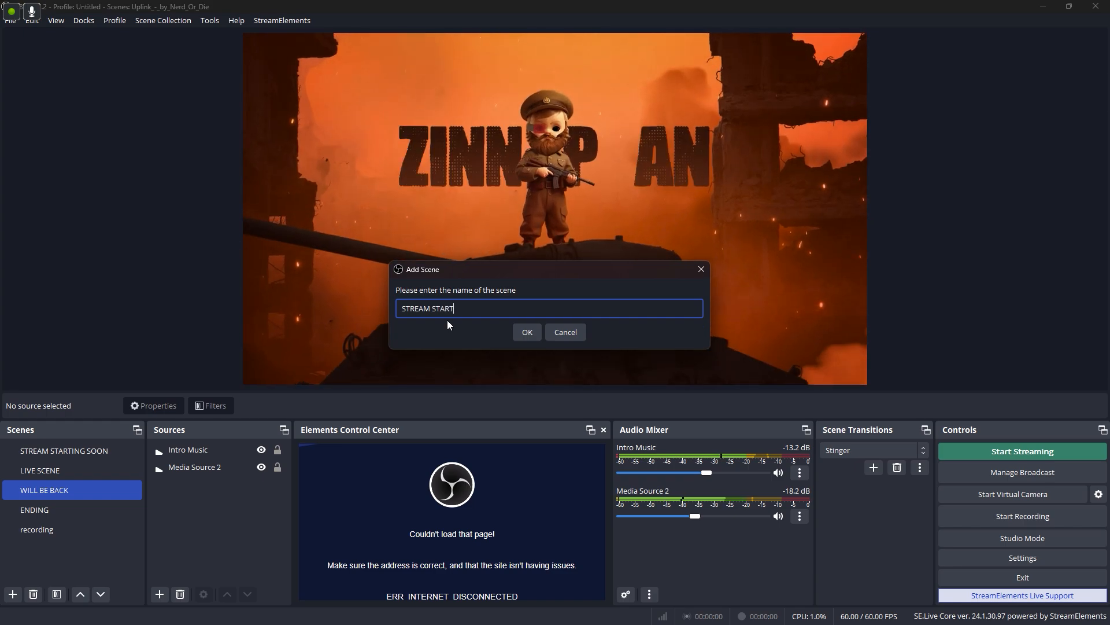
type("ING SOON 2")
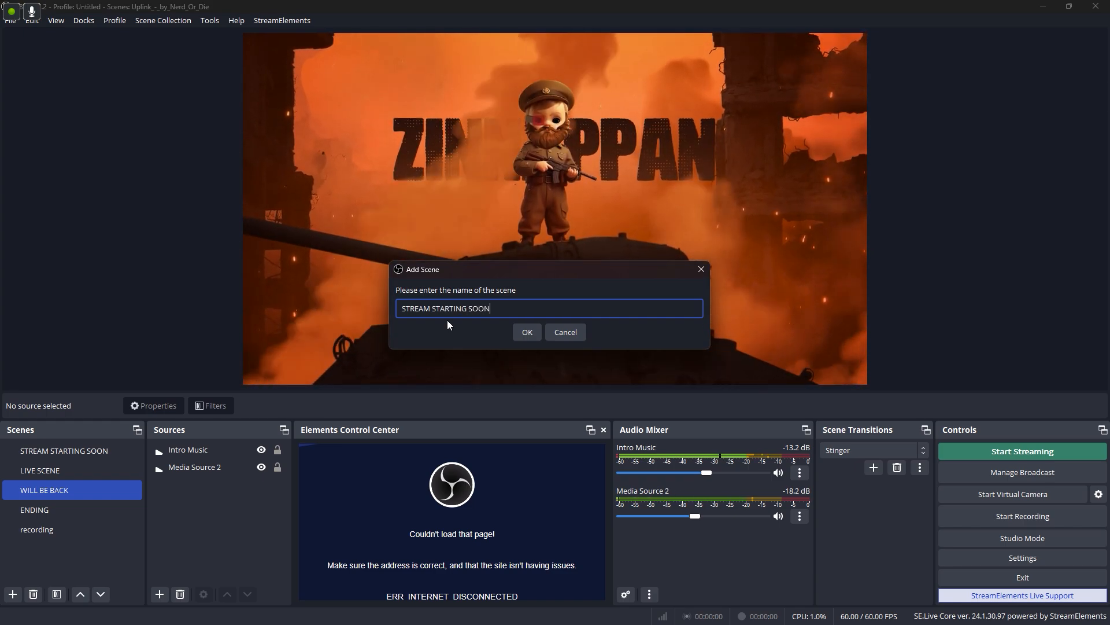
left_click(539, 332)
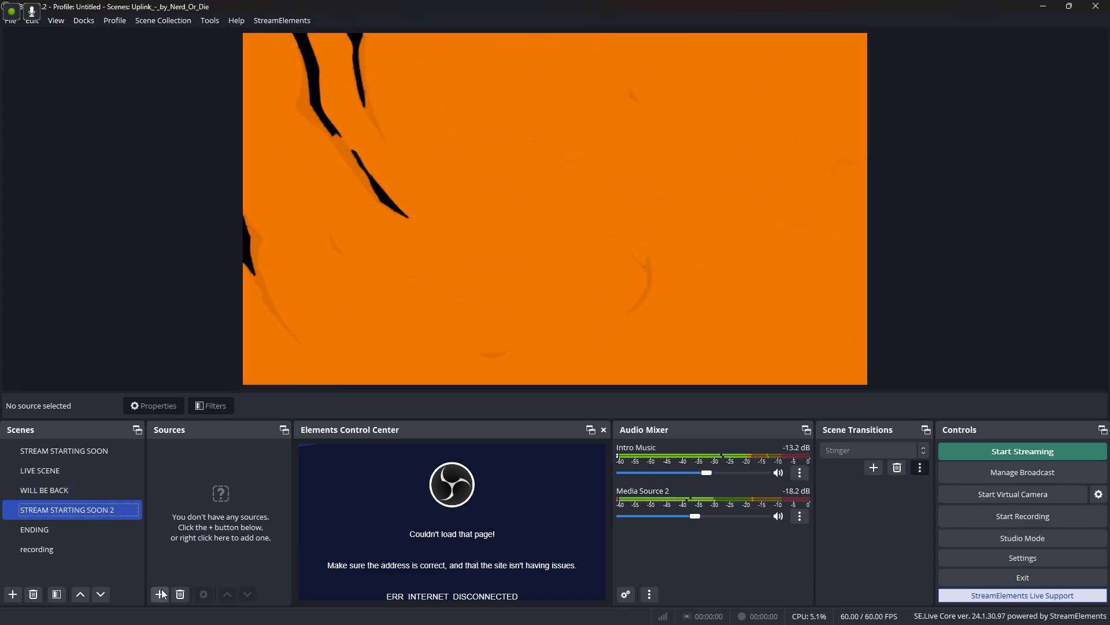
Add a Media Source to the new scene that loops the local file stream starting soon2.mov
left_click(160, 594)
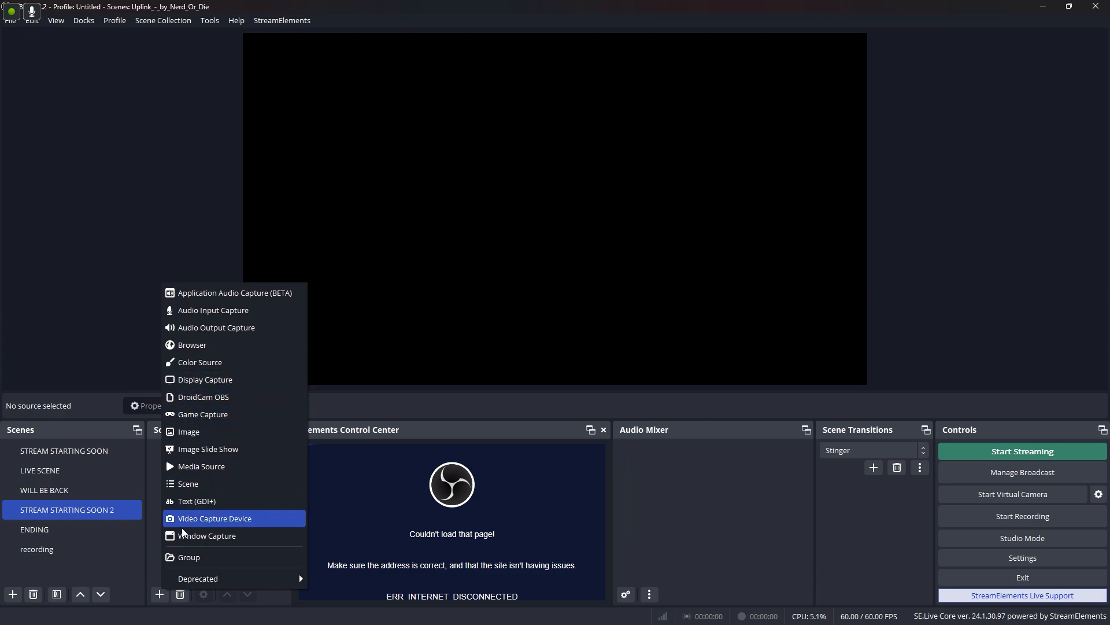
left_click(195, 473)
left_click(586, 392)
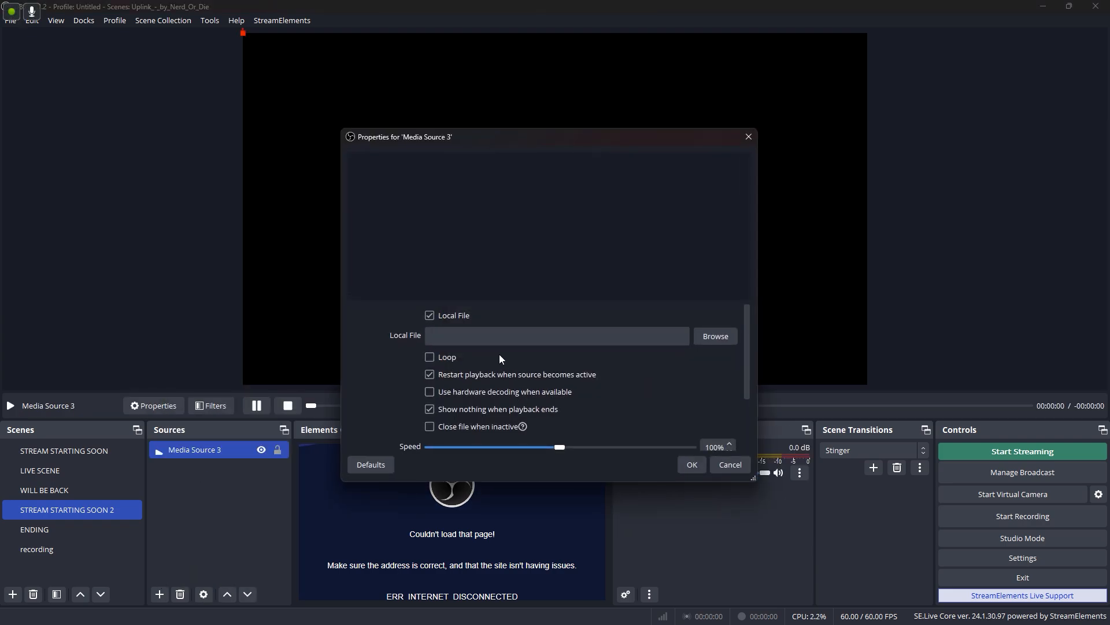
left_click(715, 336)
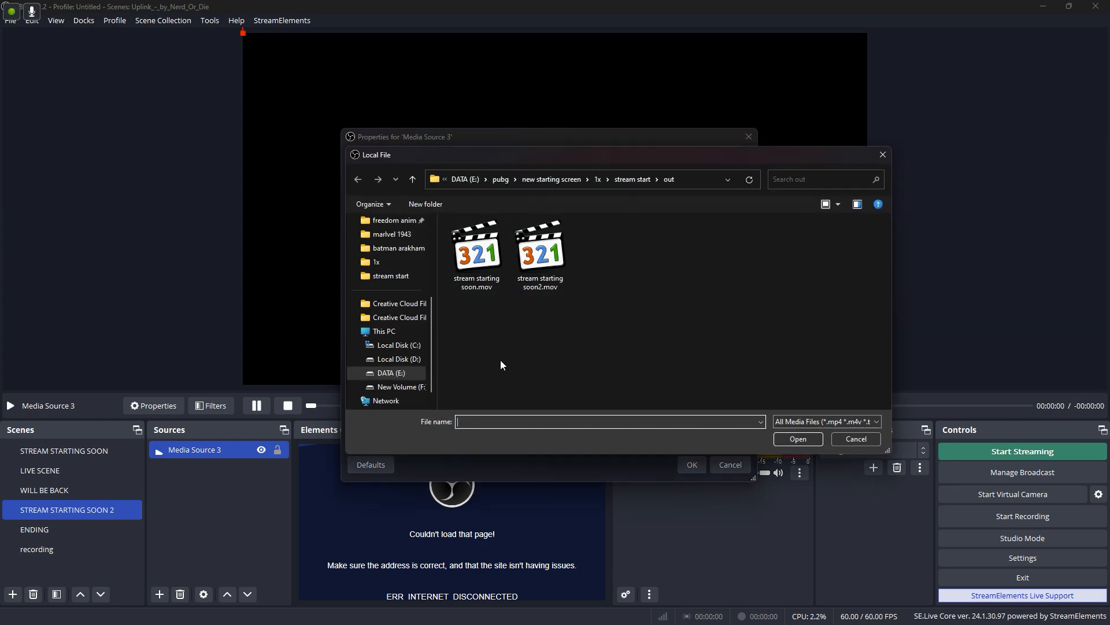
left_click(778, 439)
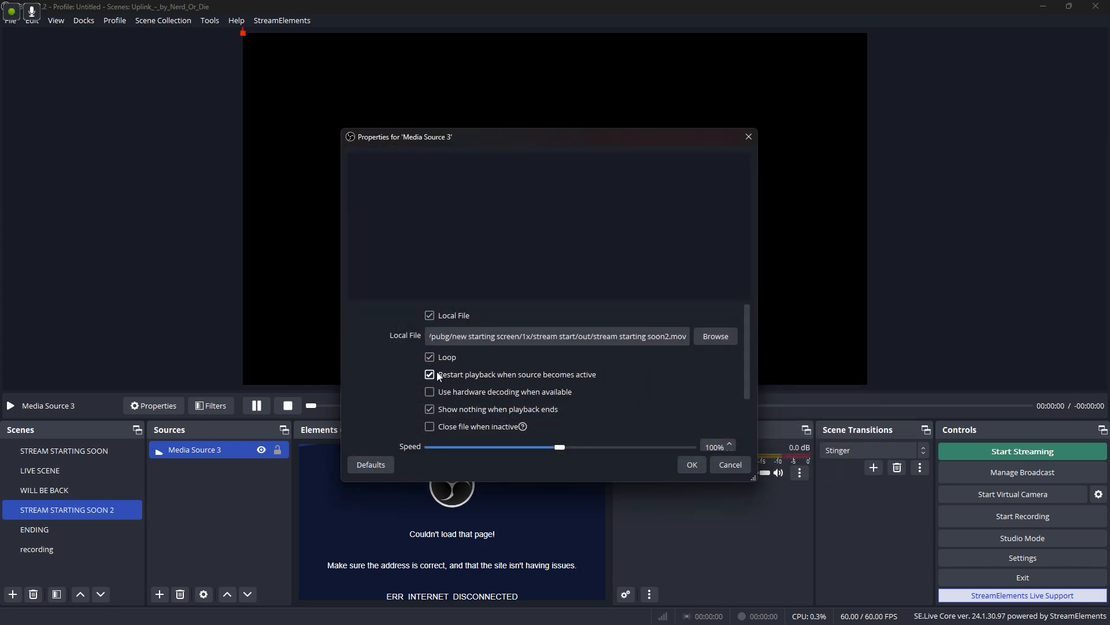
left_click(688, 466)
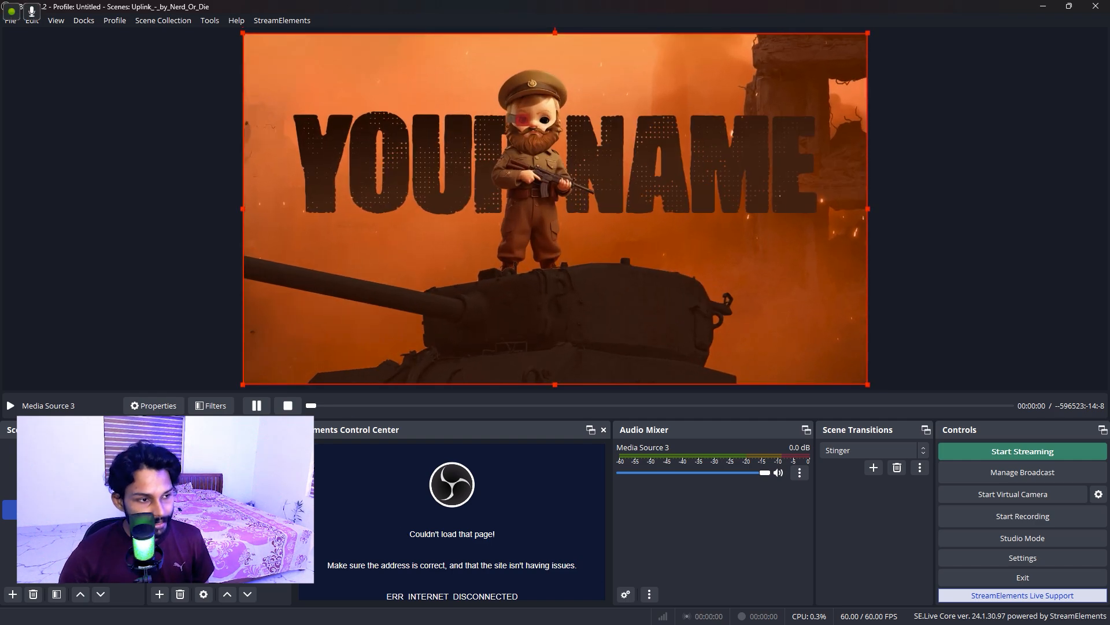